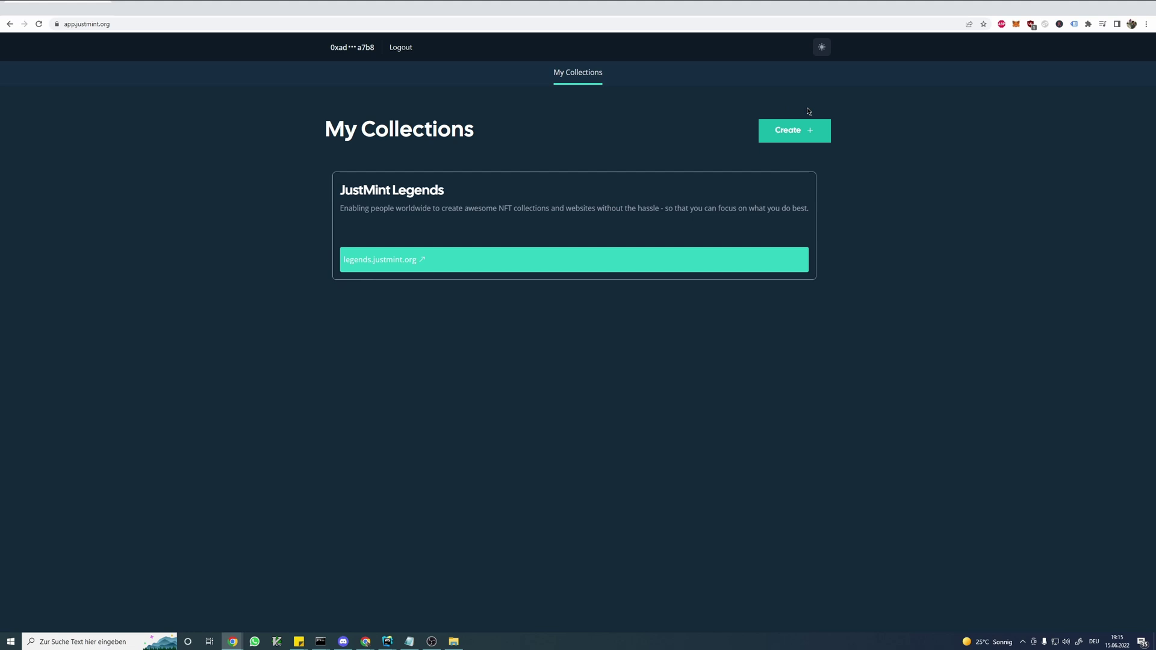
- Open the Create a New Collection form, then switch to the OpenSea tab
left_click(802, 134)
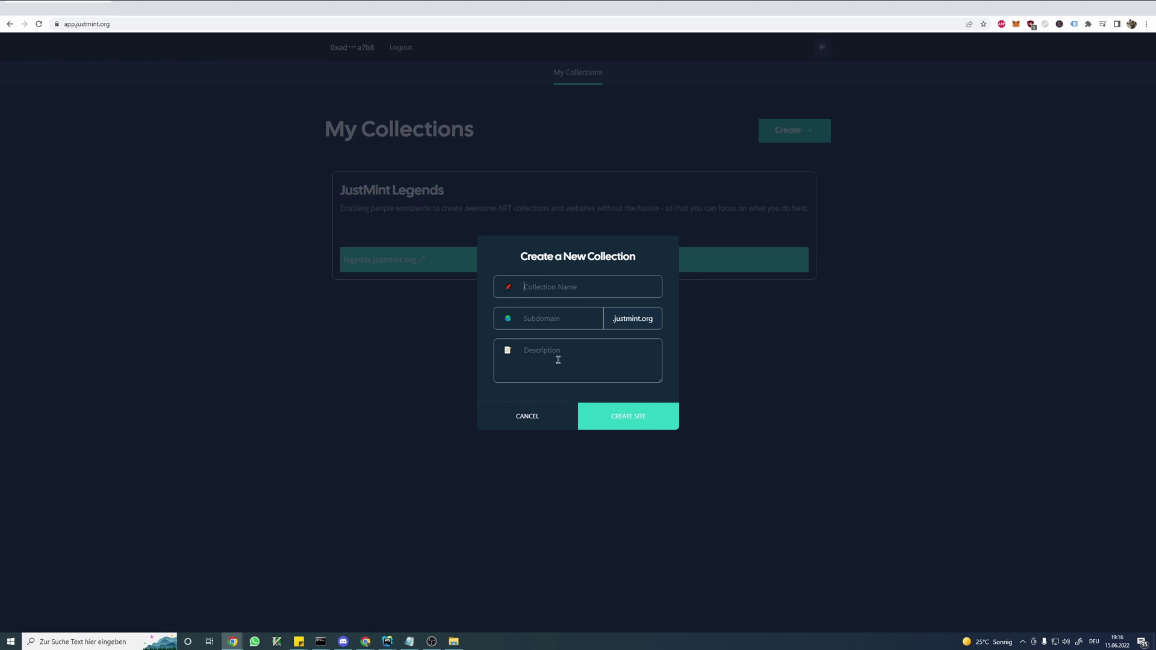
key("ctrl+Tab")
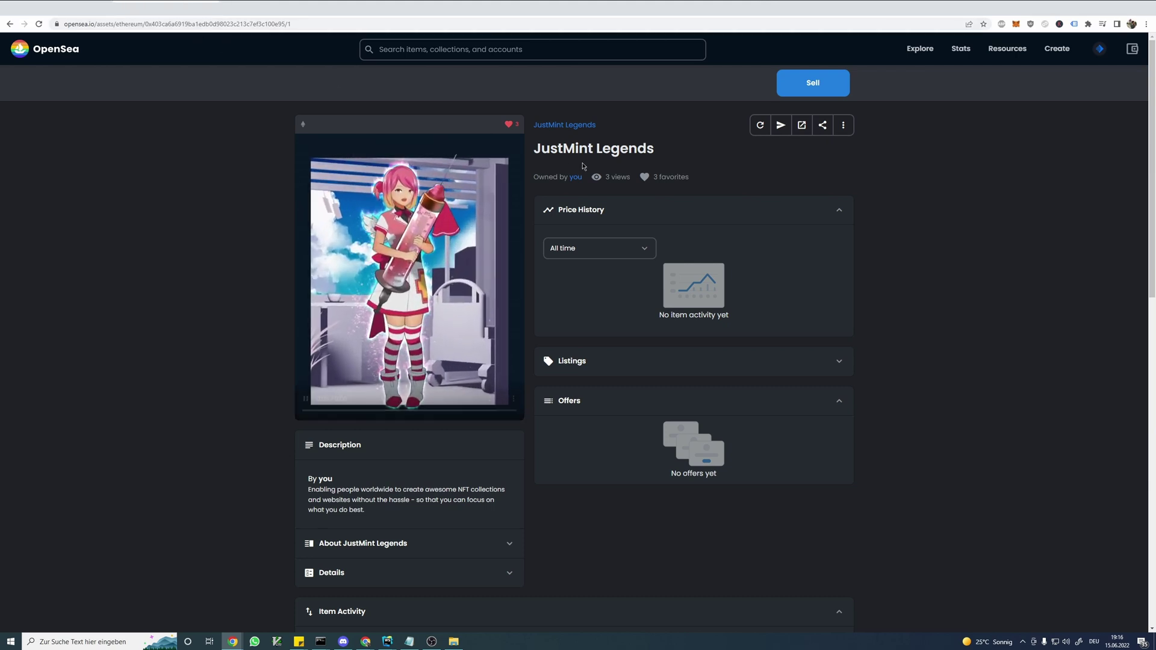
- Review the JustMint Legends title and description on OpenSea, then return to JustMint
left_click_drag(633, 124, 679, 156)
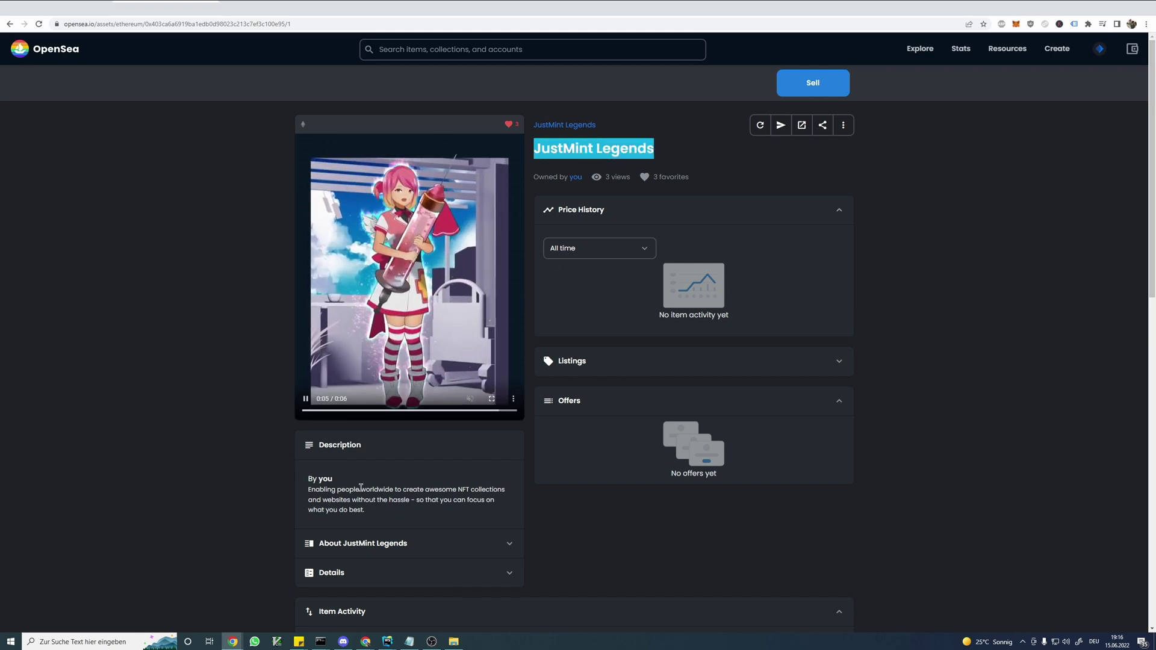
left_click_drag(365, 511, 309, 490)
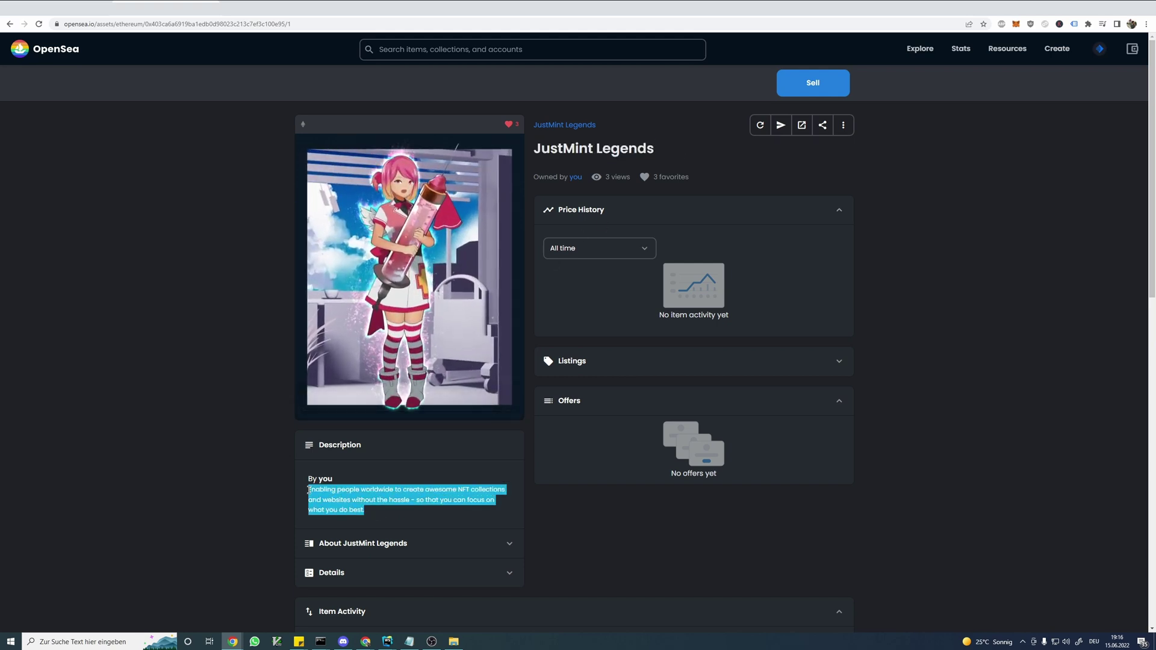
scroll(403, 312, "down", 2)
left_click(343, 439)
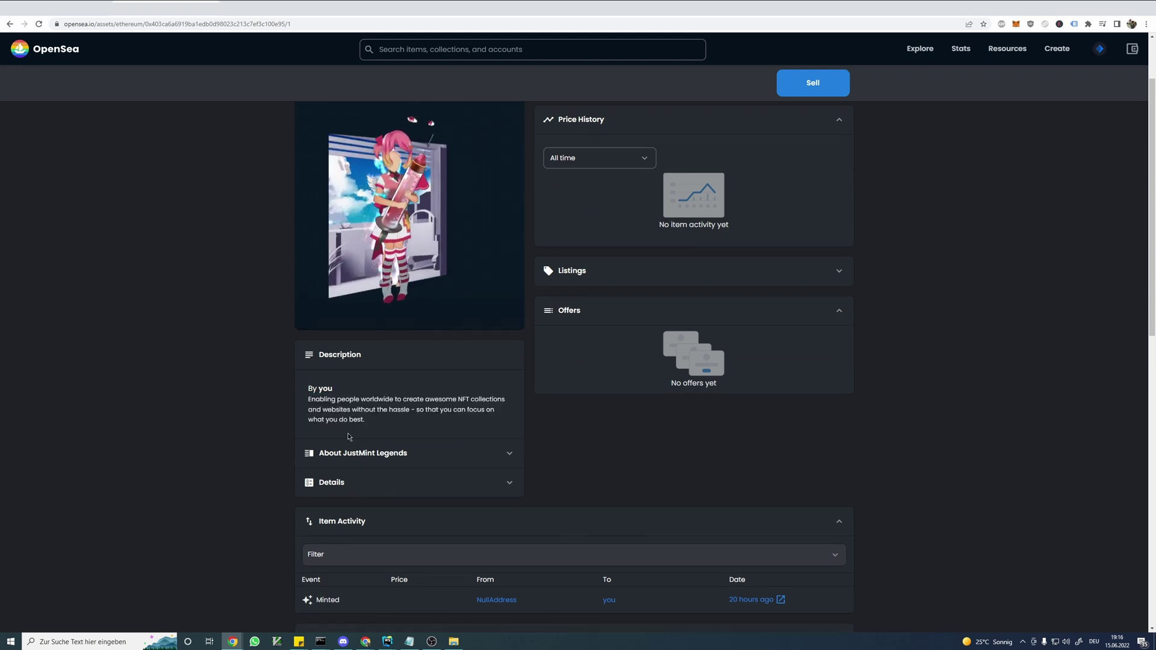
scroll(266, 459, "up", 2)
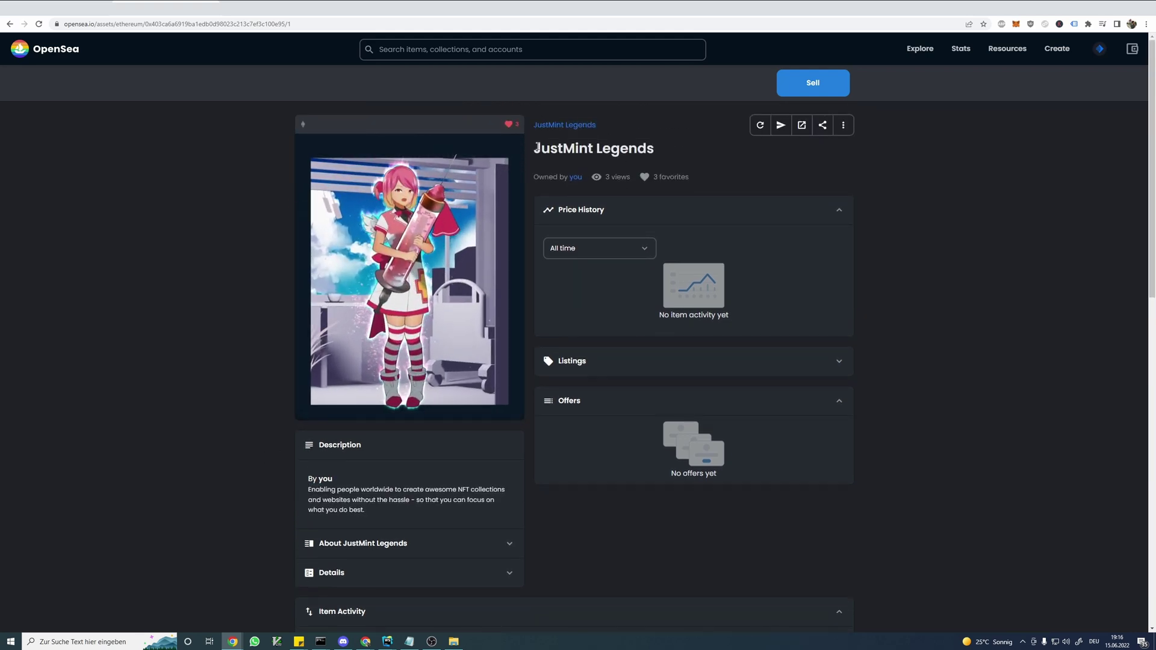
triple_click(678, 152)
left_click(642, 151)
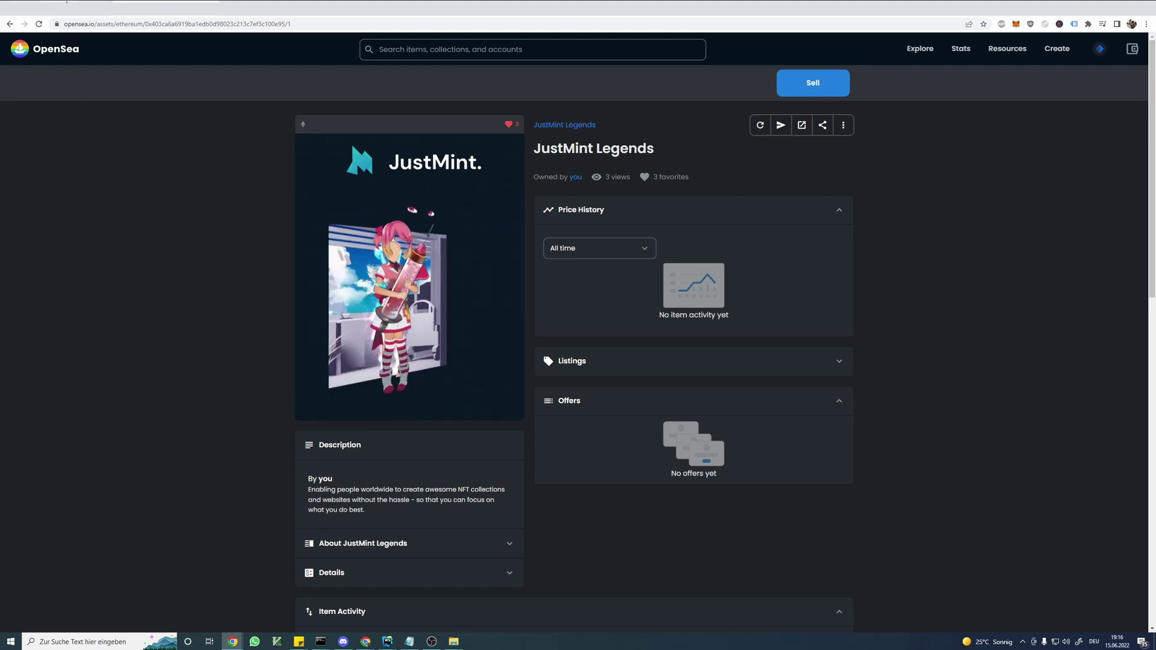
key("ctrl+shift+Tab")
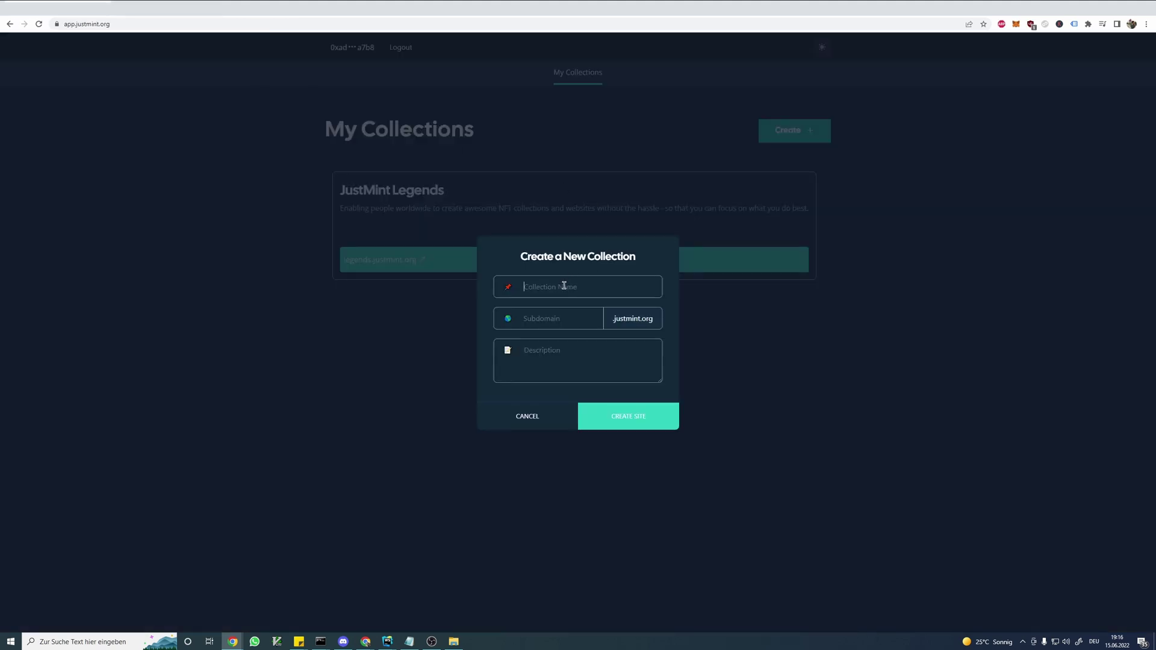
- Enter name 'My Awesome Collection', subdomain 'awesome', and begin the description 'Super Aw'
type("My Awesome Collection")
key("Tab")
type("awesome")
key("Tab")
type("Super Aw")
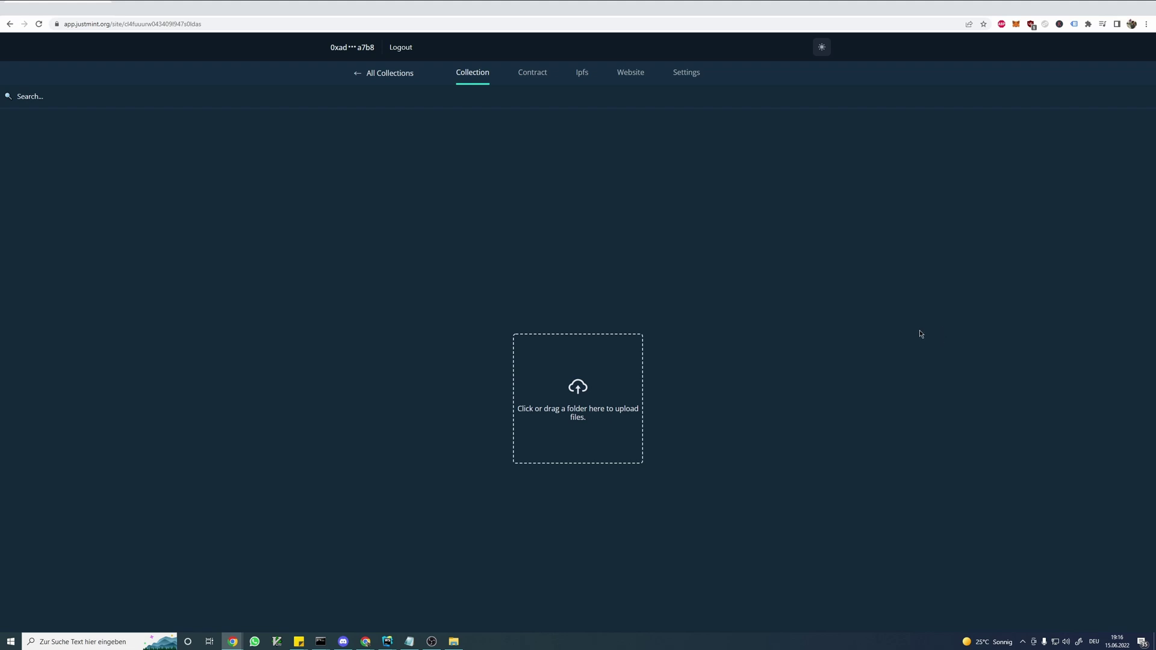
left_click(453, 641)
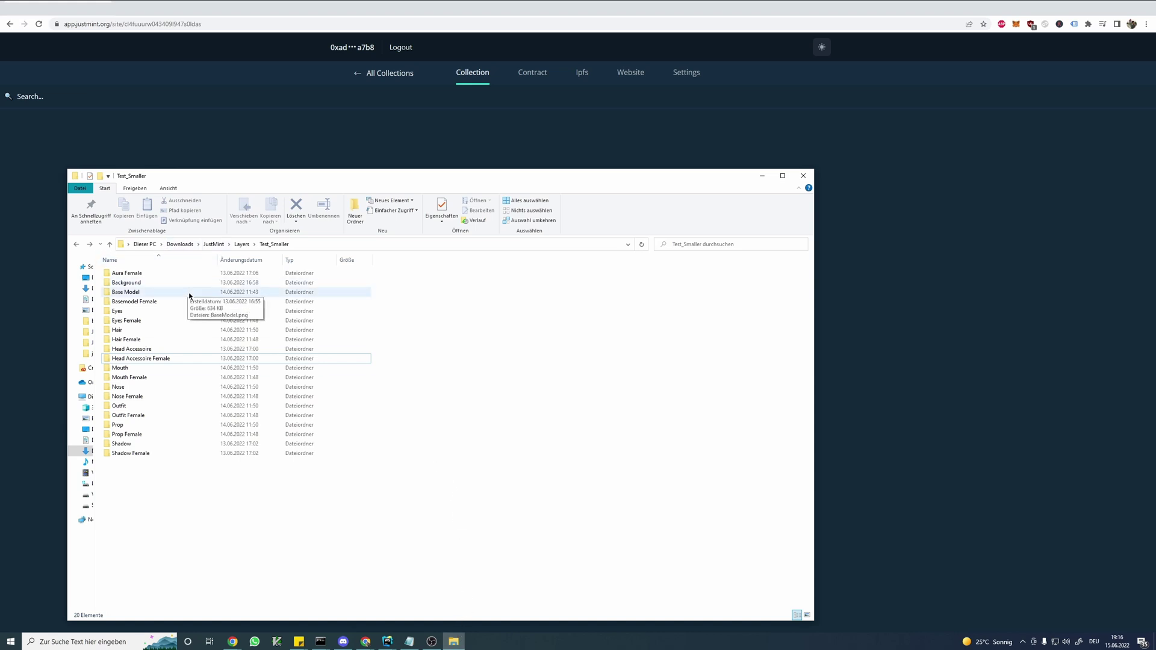
double_click(201, 340)
left_click_drag(279, 322, 164, 306)
left_click(432, 329)
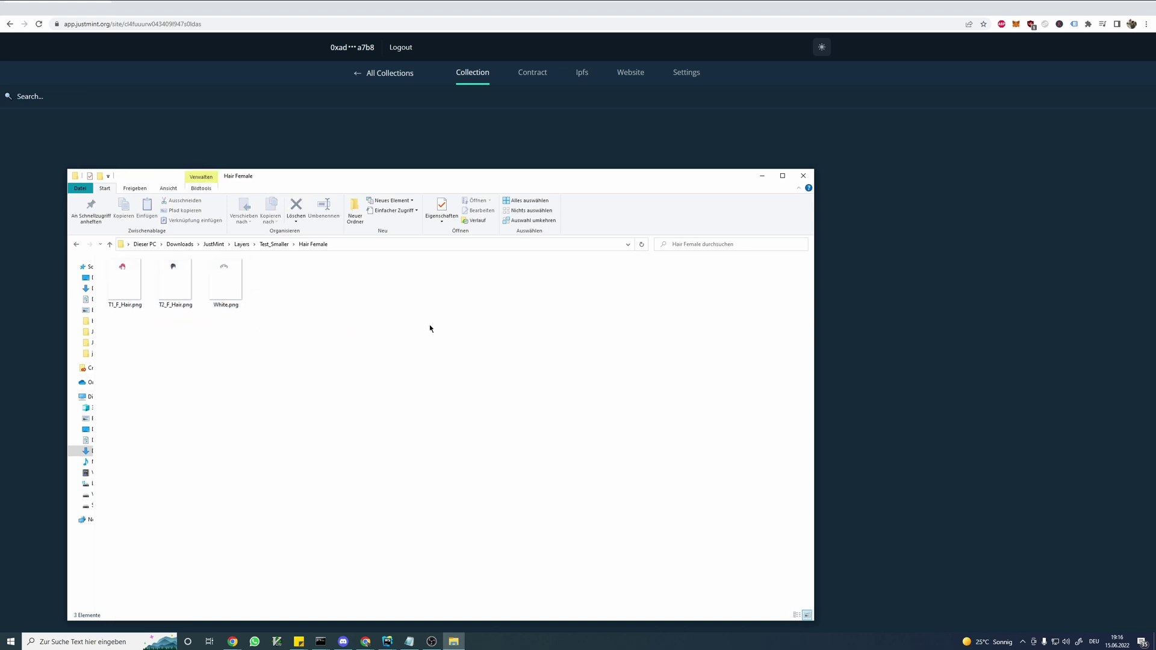
key("alt+Left")
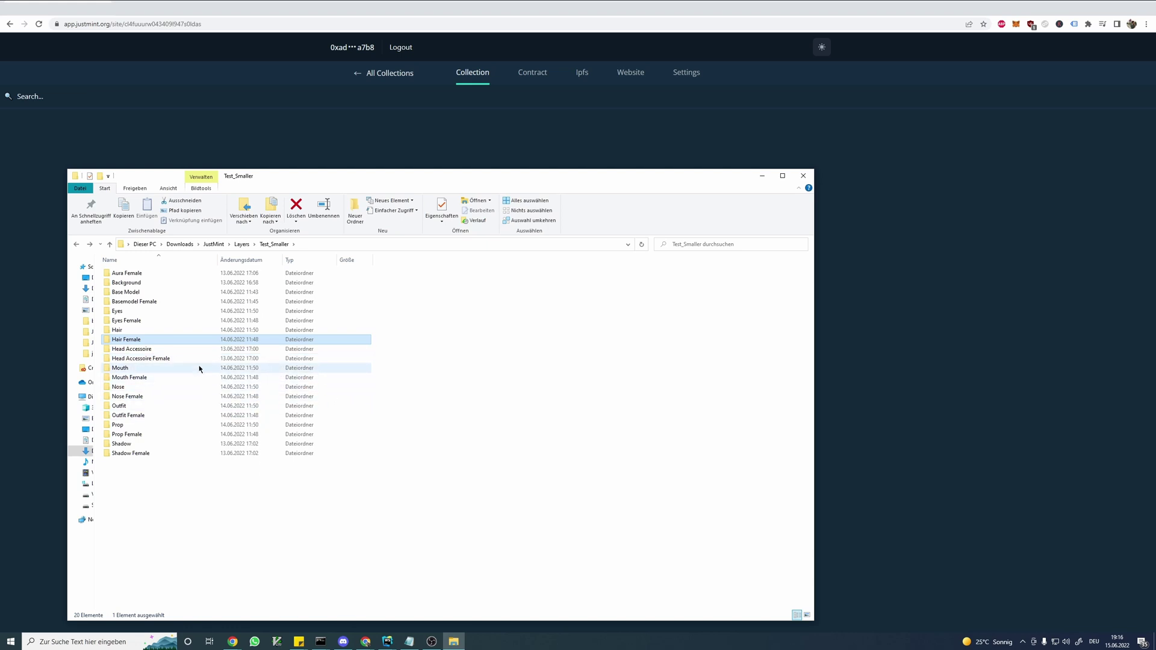
key("Down")
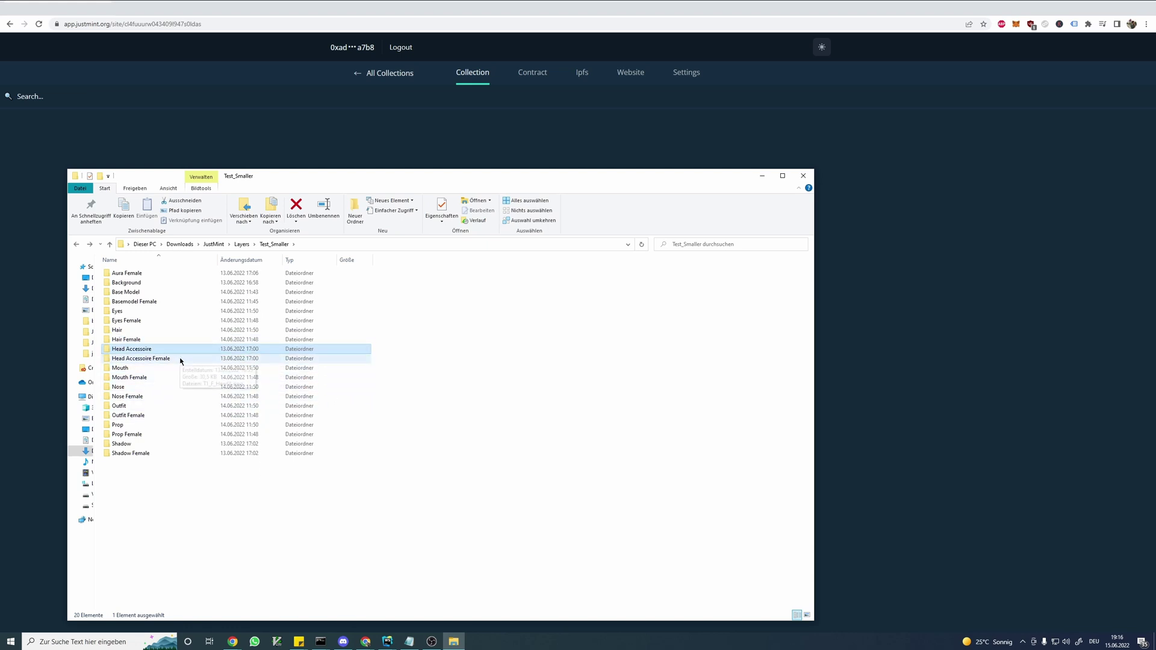
left_click(179, 361)
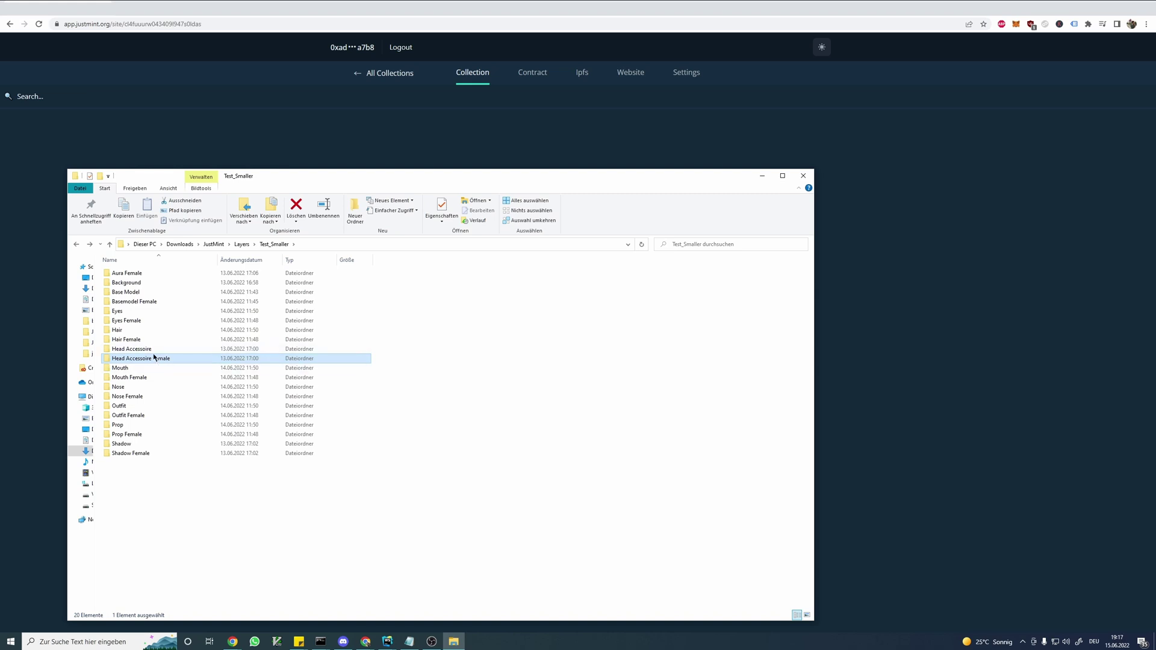
double_click(160, 359)
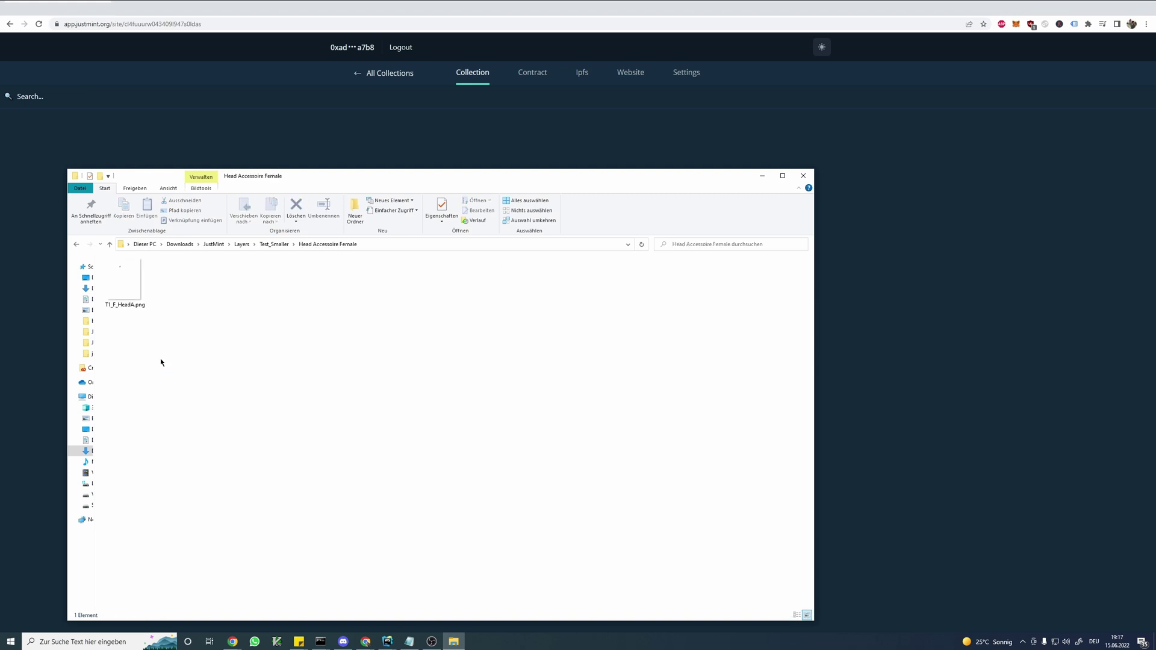
key("alt+Left")
double_click(163, 350)
key("alt+Left")
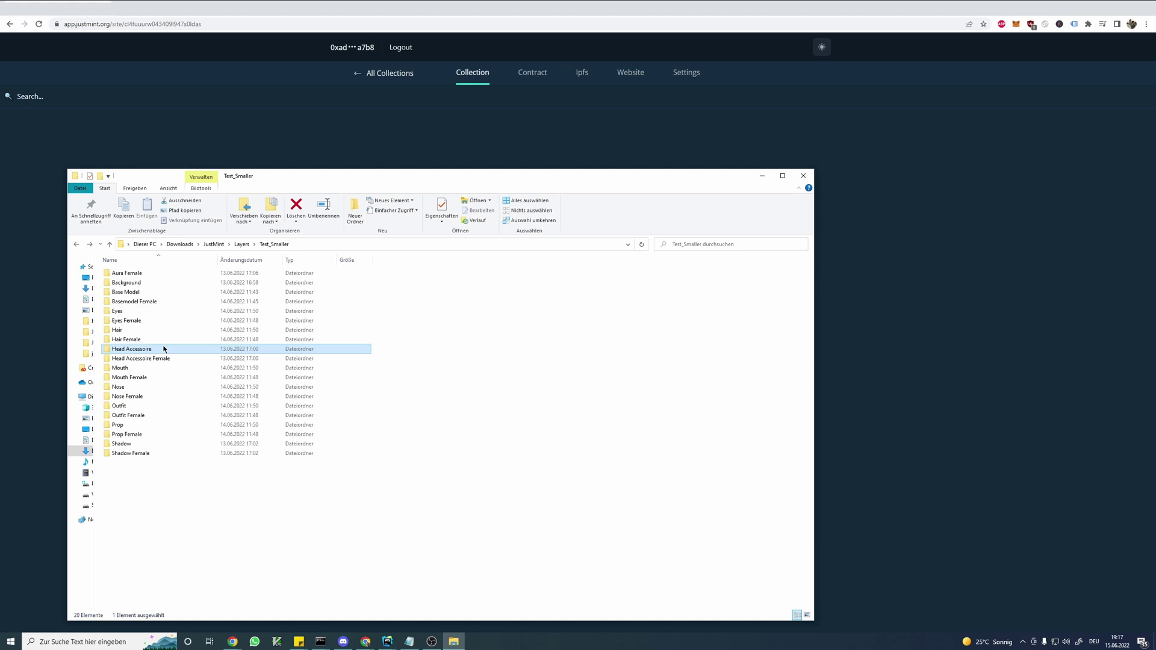
double_click(180, 300)
key("alt+Left")
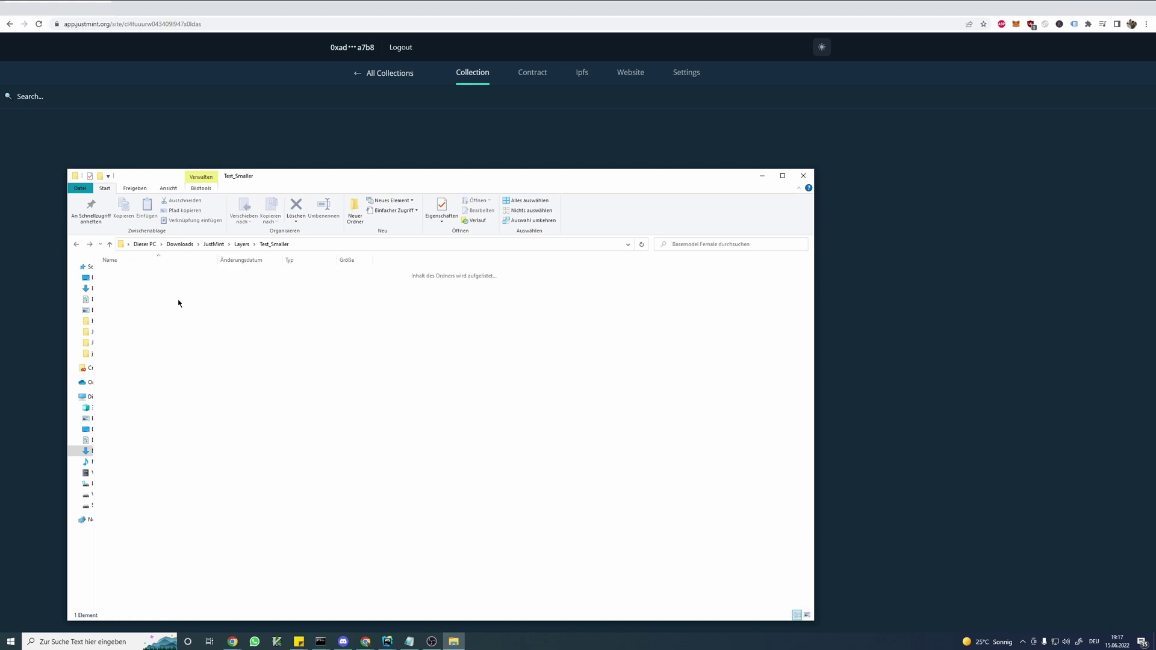
double_click(181, 293)
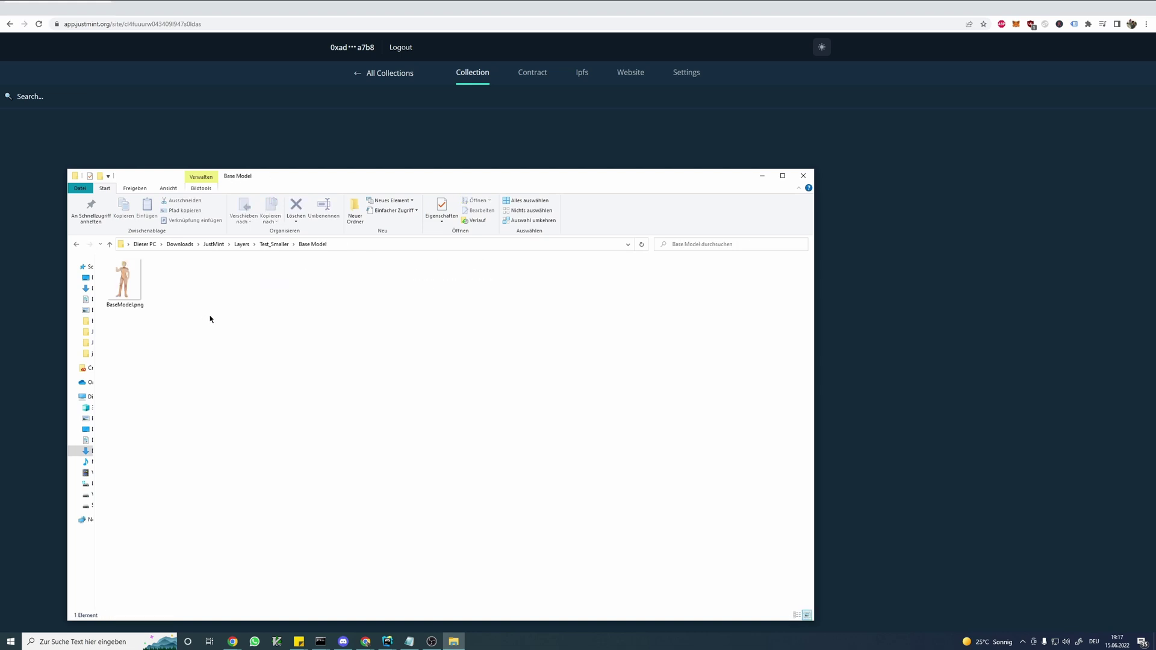
key("alt+Left")
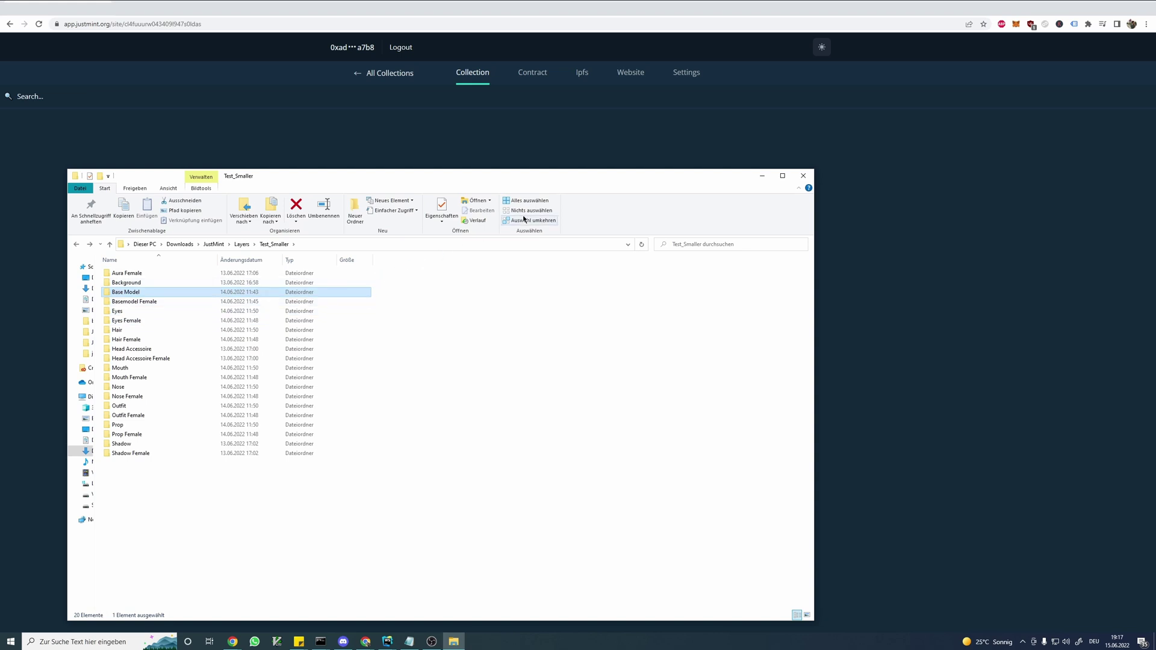
left_click_drag(572, 183, 663, 229)
left_click(658, 174)
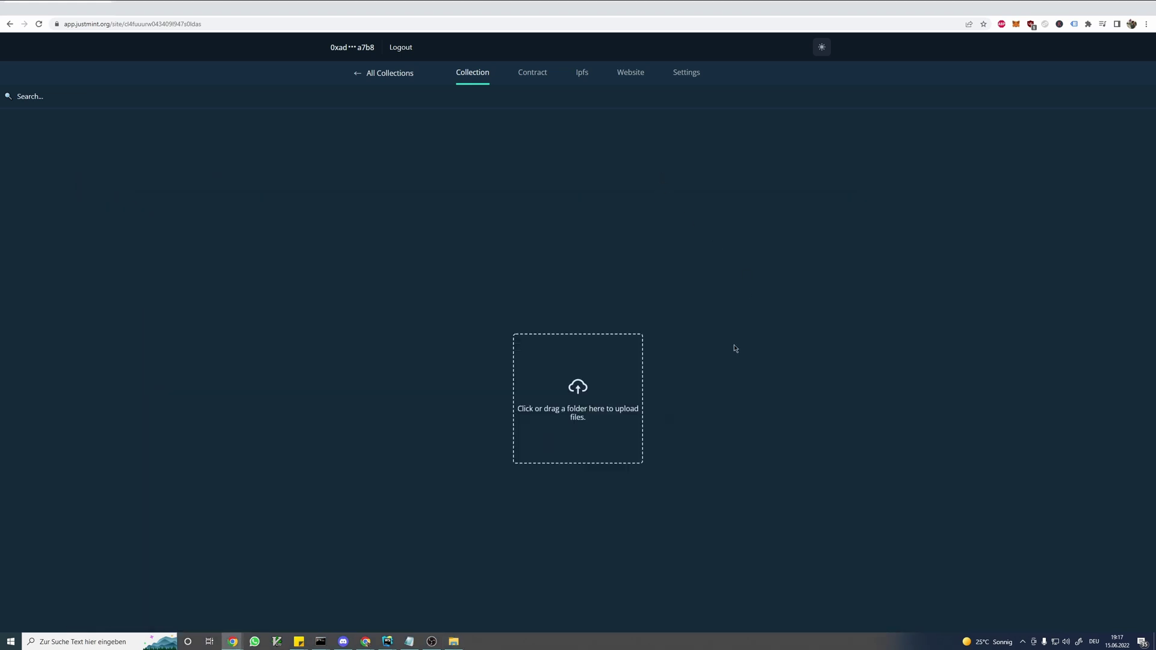
- Upload the Test_Smaller layer folder and confirm the upload
left_click(569, 381)
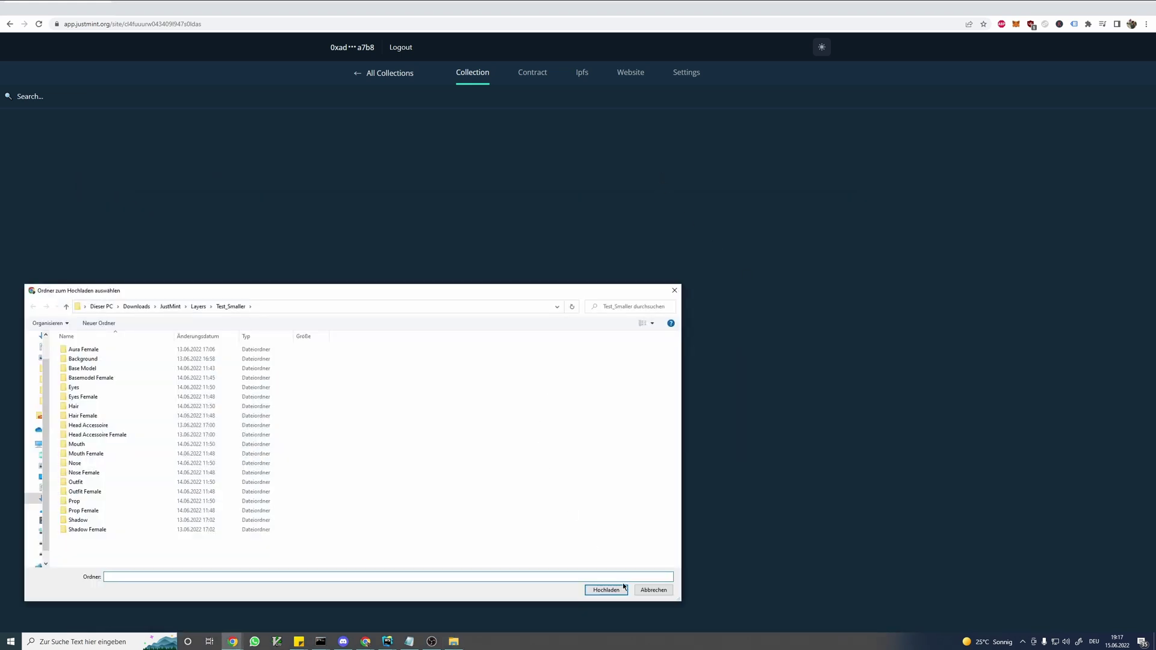
left_click(623, 587)
left_click(604, 85)
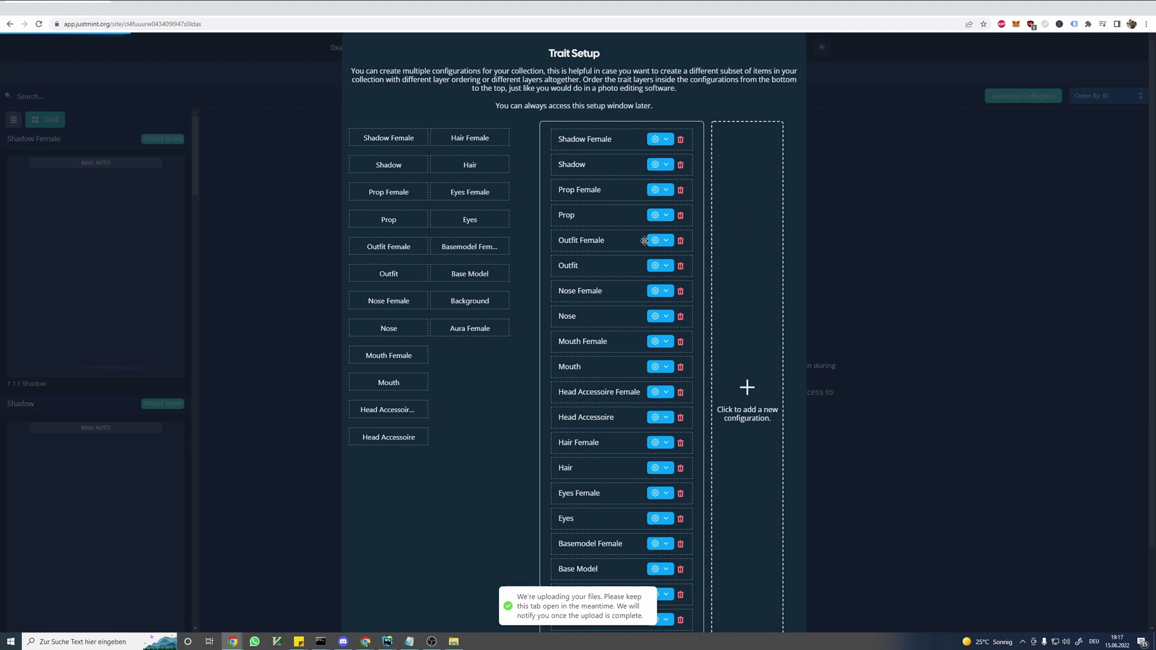
- Move Nose Female below Mouth Female in the first configuration
left_click_drag(604, 291, 607, 351)
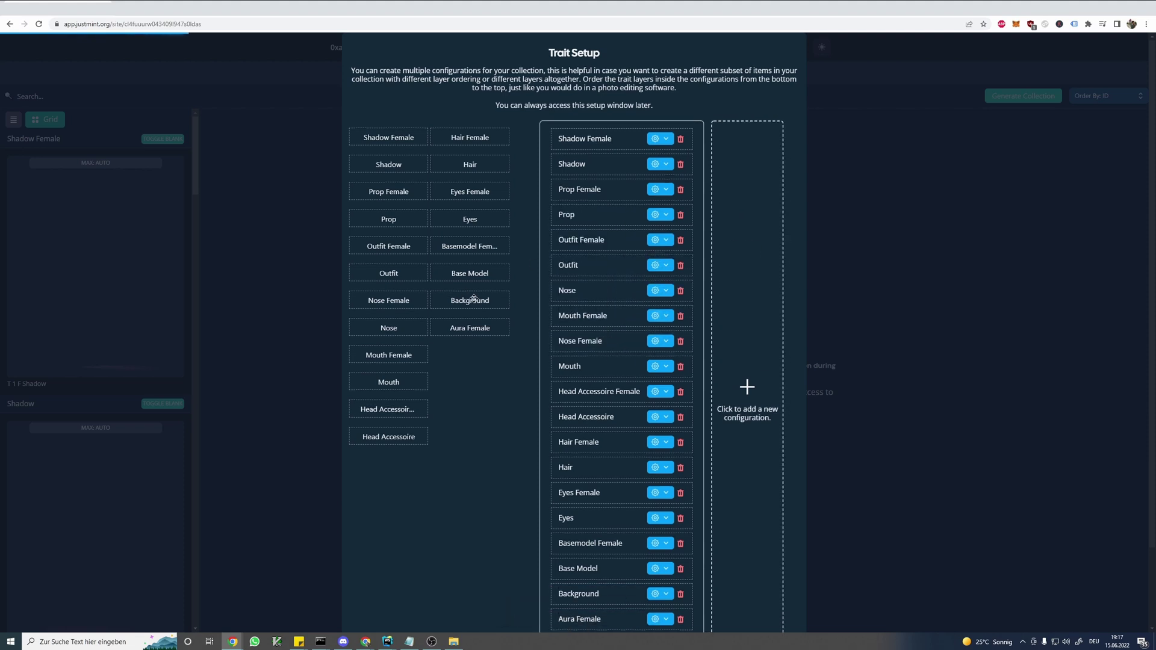
scroll(481, 338, "down", 3)
scroll(479, 376, "up", 3)
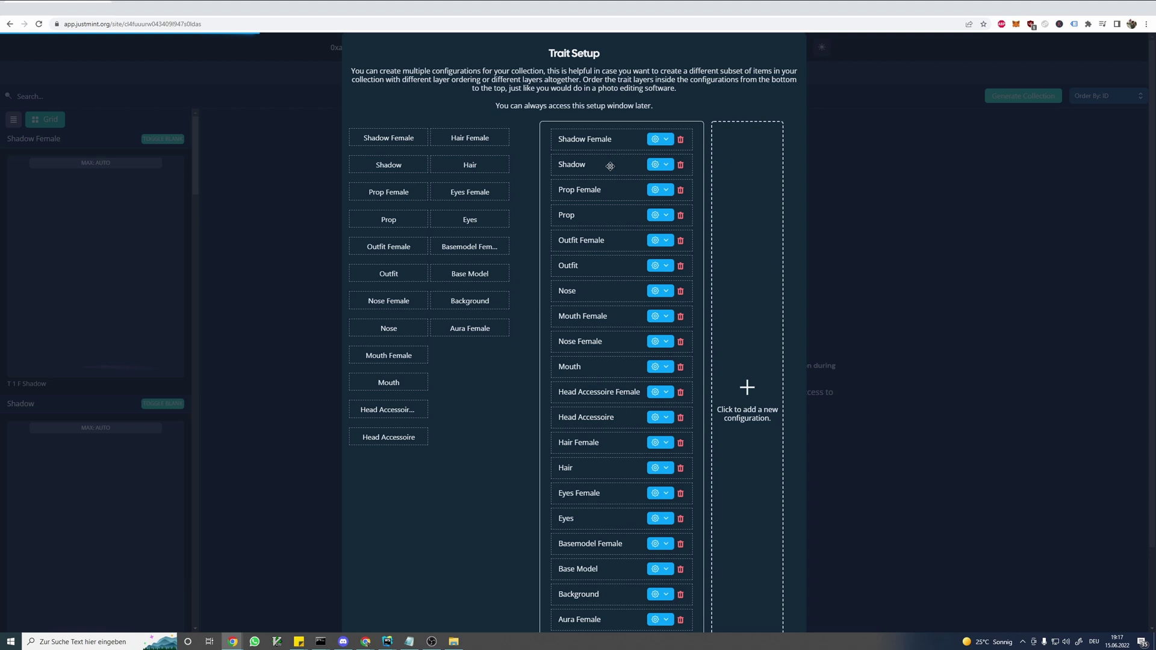
- Trash the male layers and Base Model, then add an empty second configuration
left_click(681, 165)
left_click(680, 190)
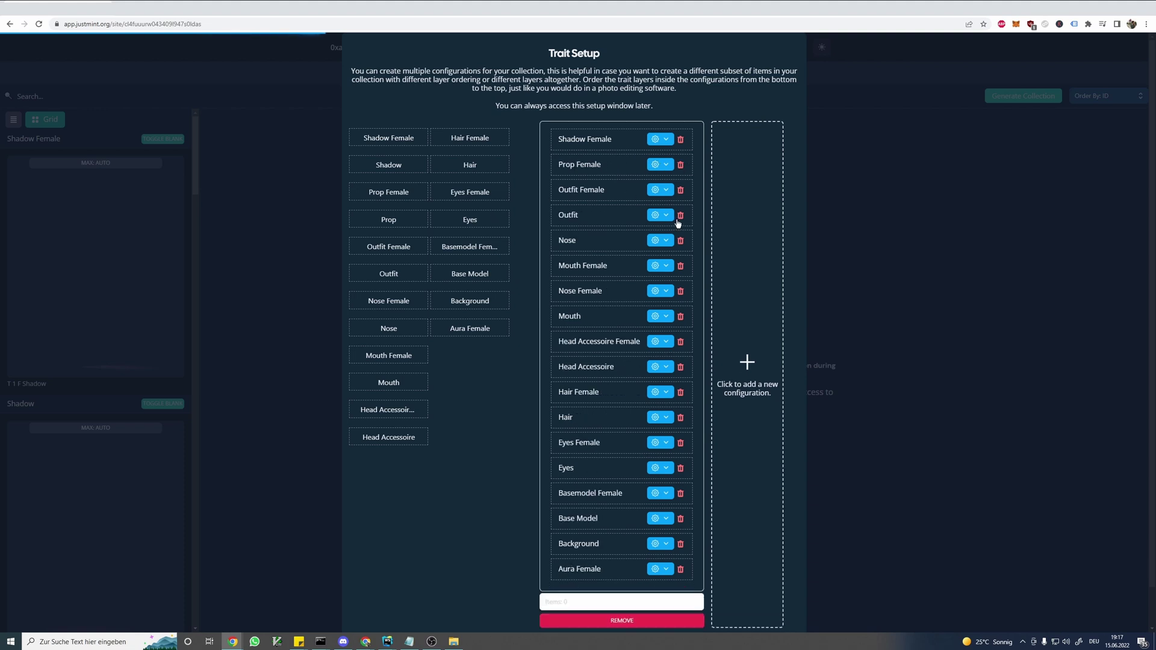
left_click(681, 215)
left_click(681, 224)
left_click(682, 271)
left_click(682, 304)
left_click(684, 339)
left_click(685, 371)
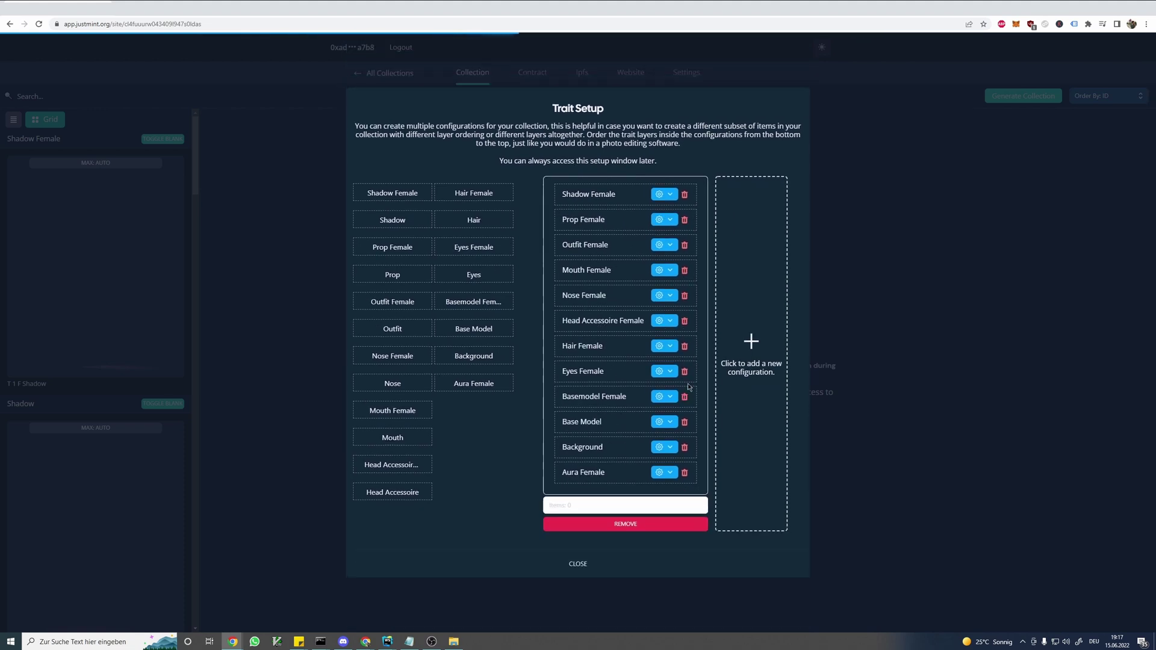
left_click(685, 422)
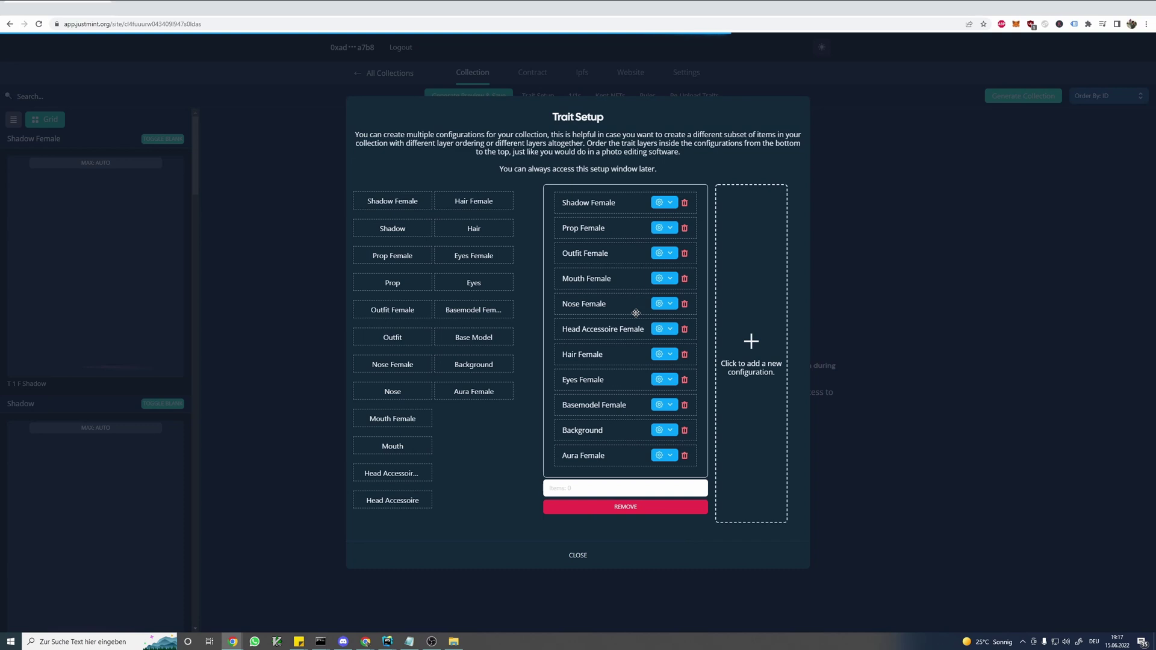
left_click(751, 252)
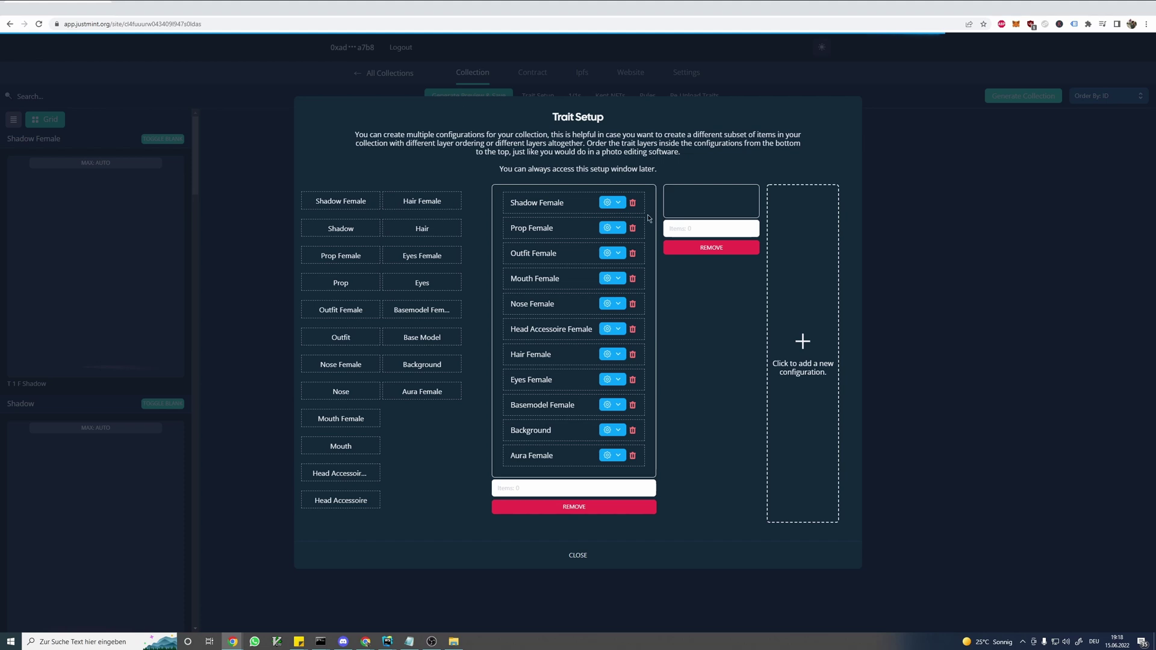
- Drag Hair, Eyes, Base Model, Background, Shadow, Prop, Outfit, Nose, Mouth and Head Accessoire into the second configuration
left_click_drag(434, 229, 727, 200)
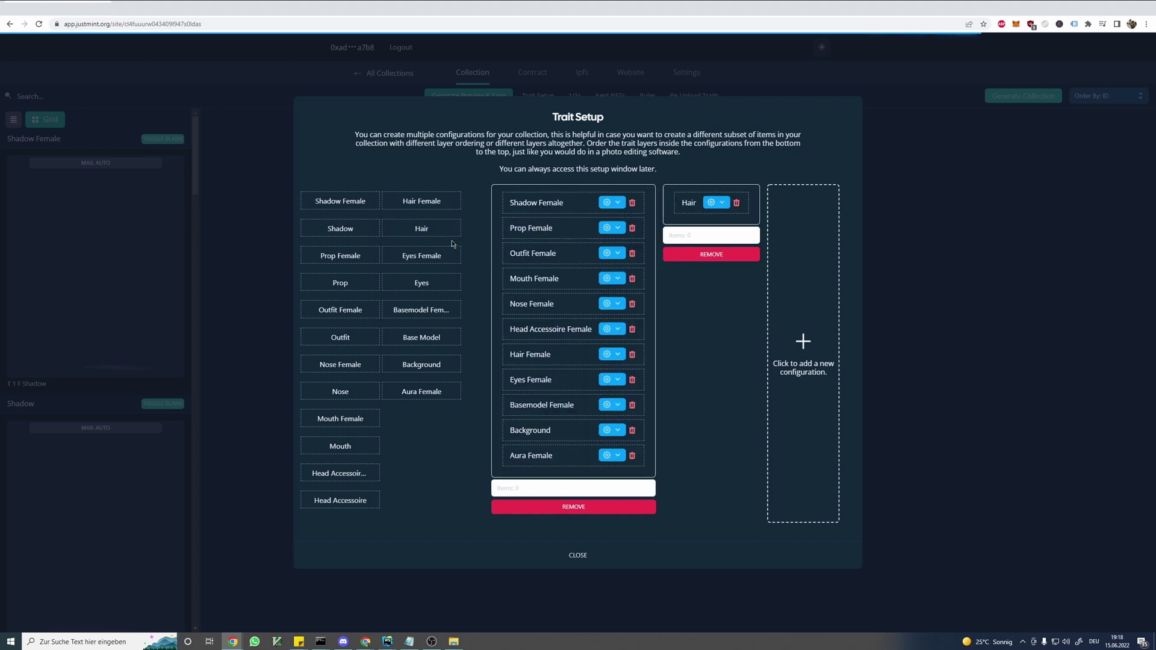
left_click_drag(422, 282, 711, 228)
left_click_drag(422, 337, 716, 253)
left_click_drag(408, 364, 711, 279)
left_click_drag(327, 228, 710, 301)
left_click_drag(327, 283, 710, 329)
left_click_drag(327, 337, 710, 354)
left_click_drag(327, 392, 711, 379)
left_click_drag(327, 447, 722, 314)
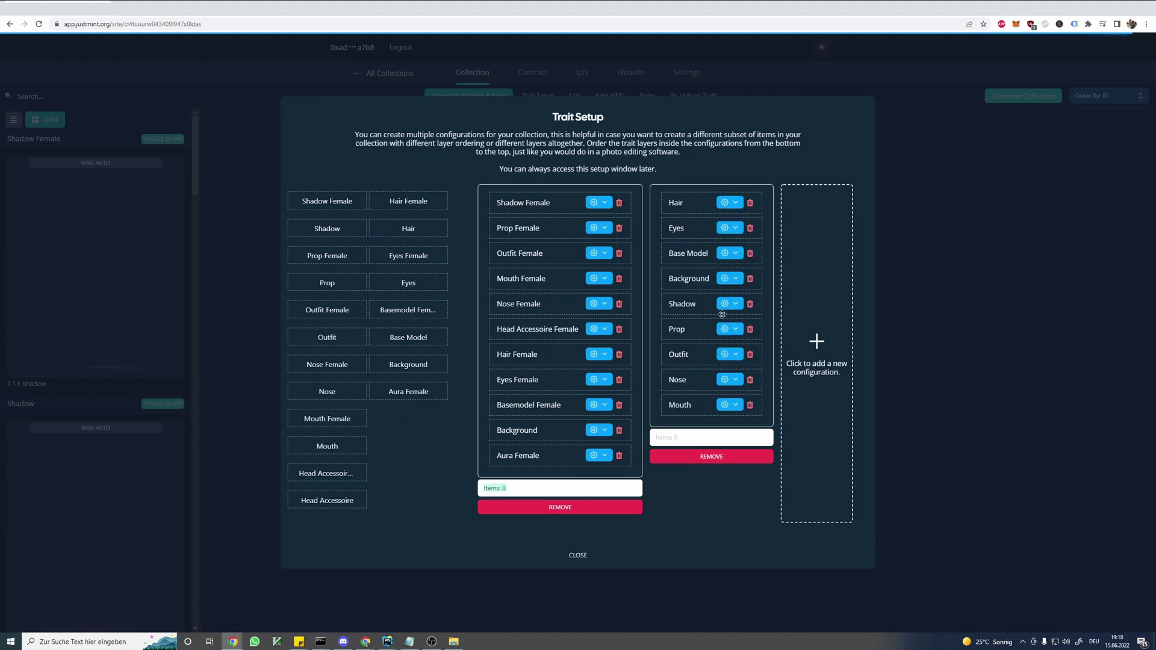
left_click_drag(327, 500, 710, 430)
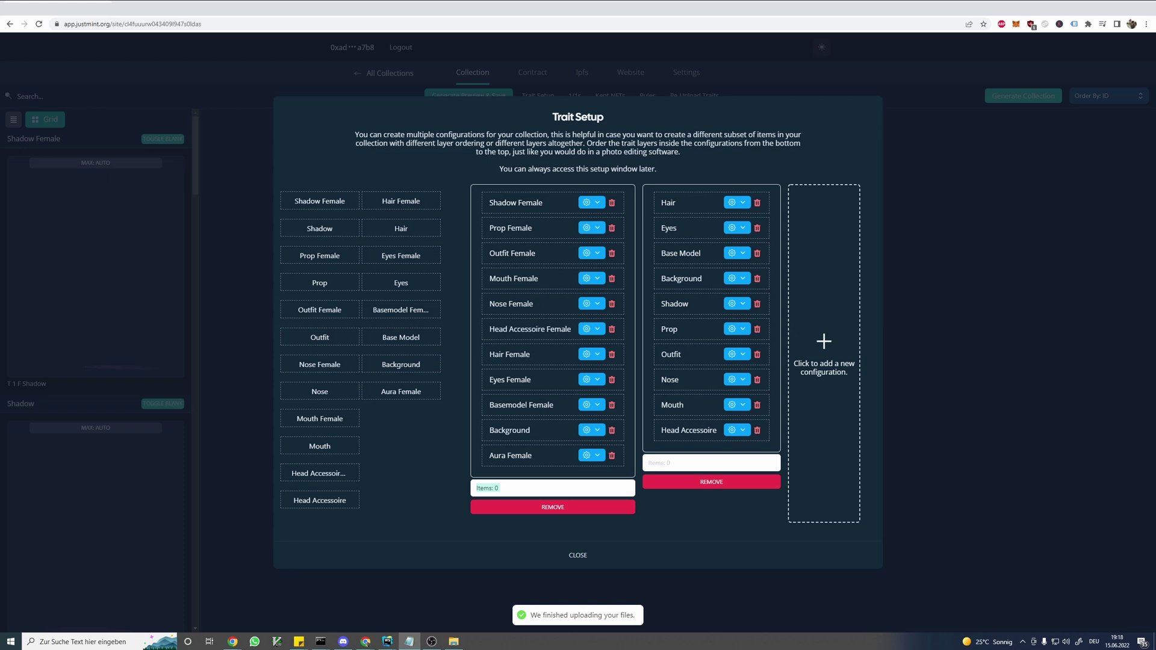
- Reorder the first configuration: Background at the bottom, Prop, Outfit, Shadow and Aura Female lower
left_click_drag(504, 433, 522, 451)
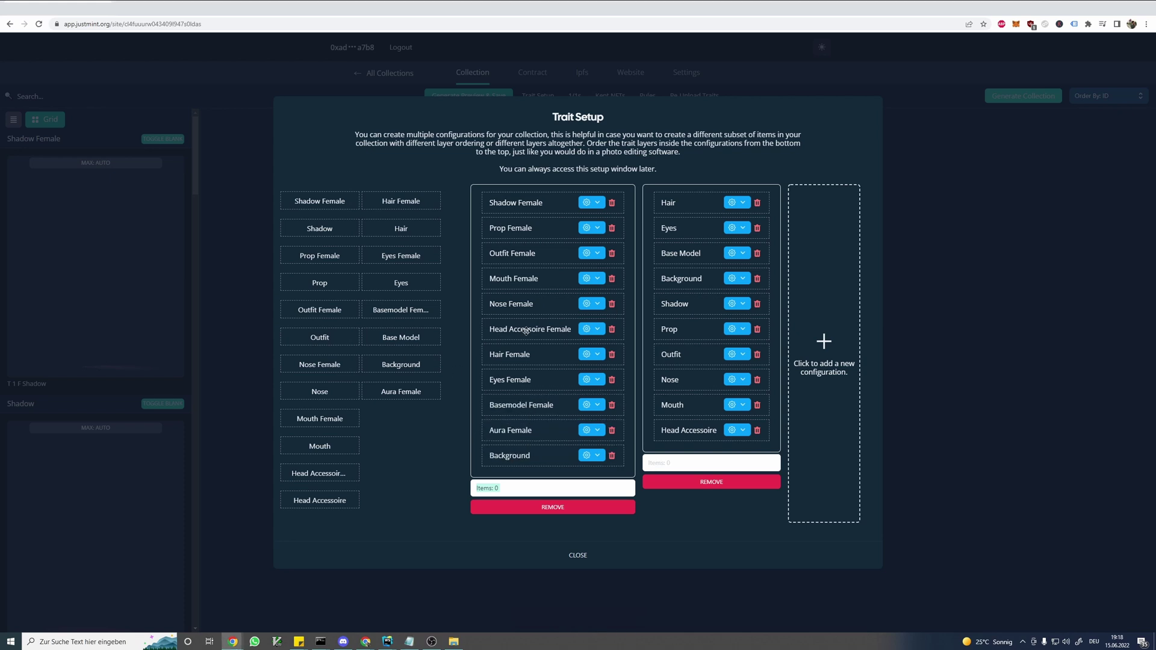
left_click_drag(529, 228, 534, 405)
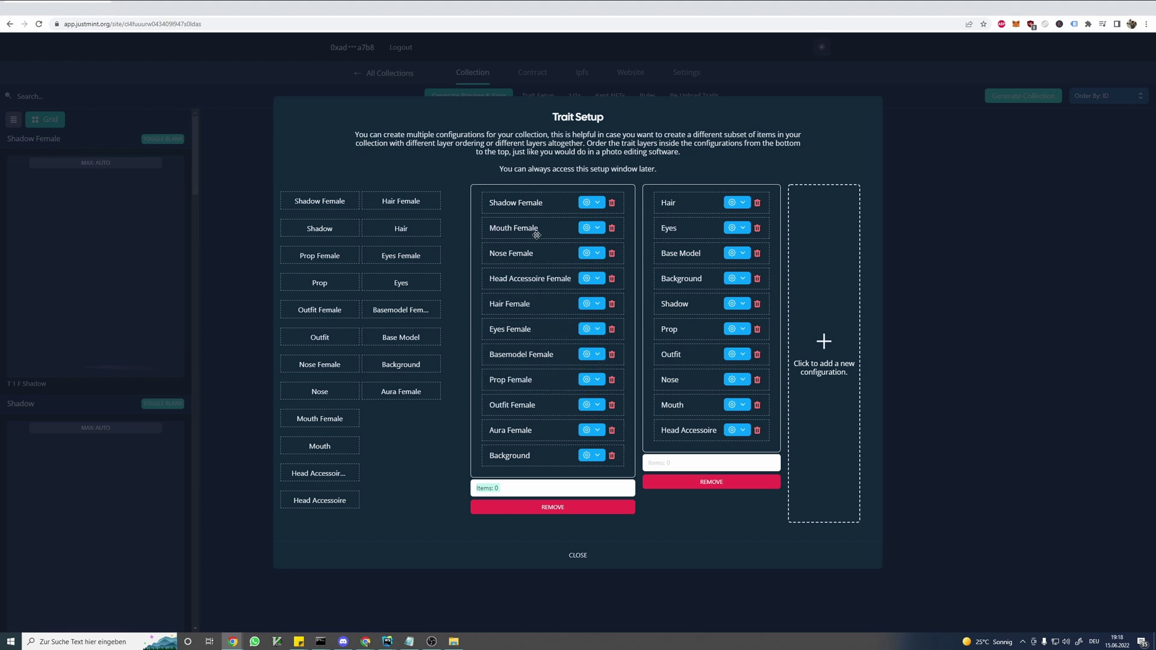
left_click_drag(529, 202, 525, 416)
left_click_drag(528, 331, 529, 383)
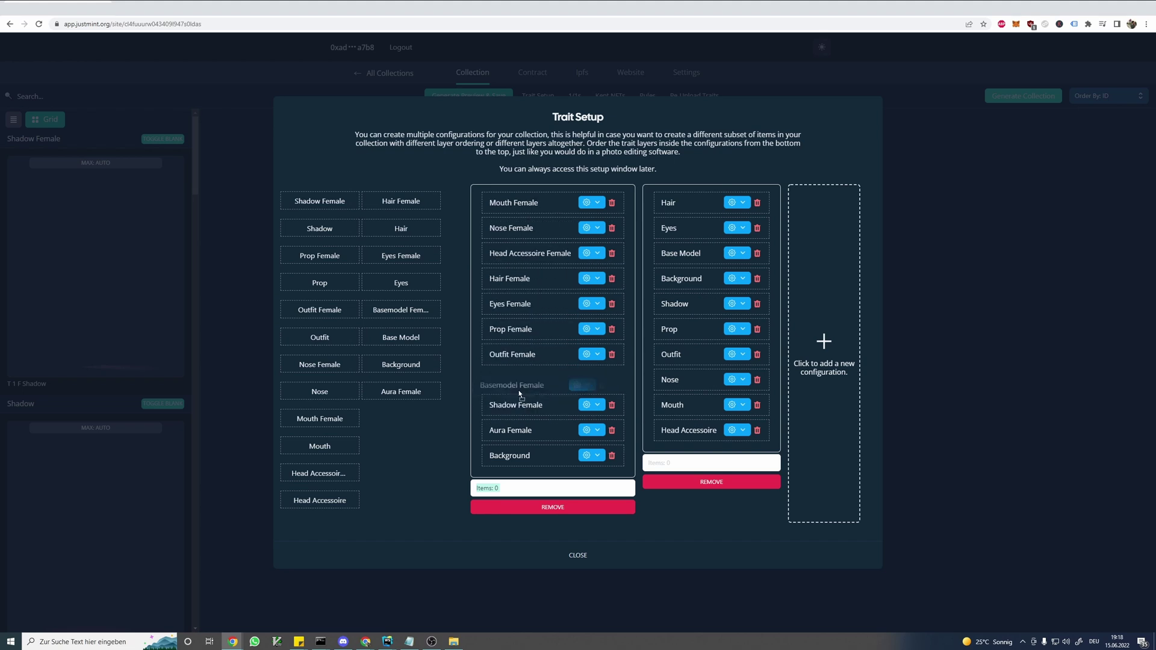
left_click_drag(523, 430, 533, 405)
- Reorder the second configuration: Background last, with Base Model, Prop, Outfit and Shadow above it
left_click_drag(689, 278, 690, 446)
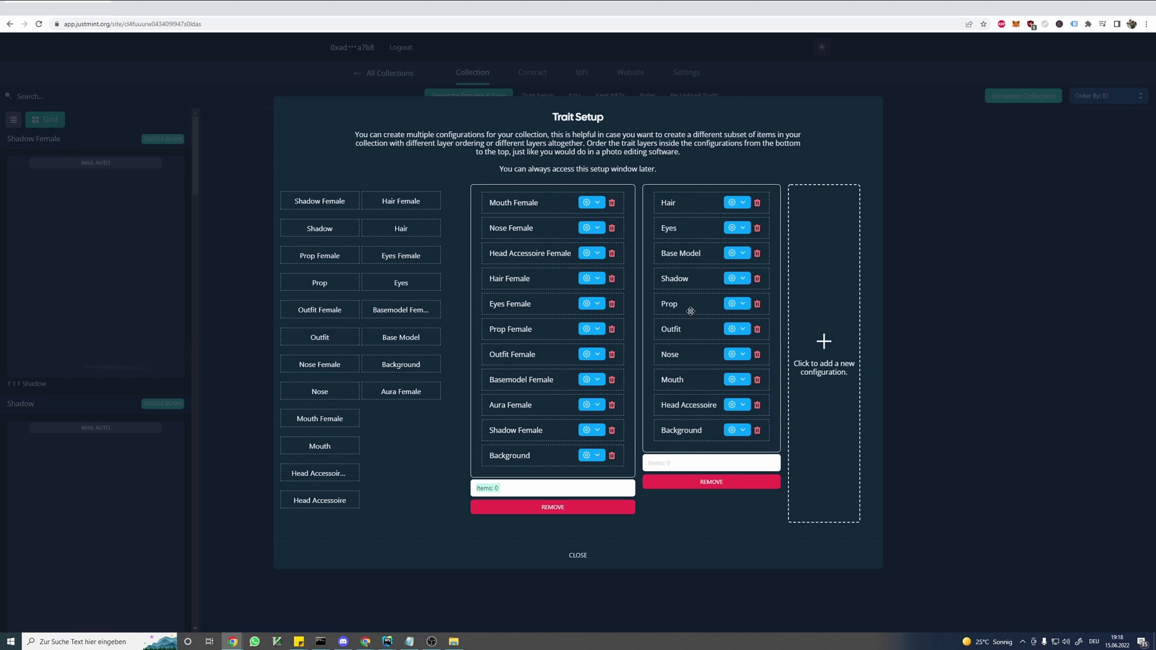
left_click_drag(681, 255, 685, 409)
left_click_drag(680, 281, 686, 407)
left_click_drag(677, 279, 682, 354)
left_click_drag(676, 253, 687, 405)
- Set both configurations to 50 items each and close the Trait Setup
left_click(578, 488)
type("50")
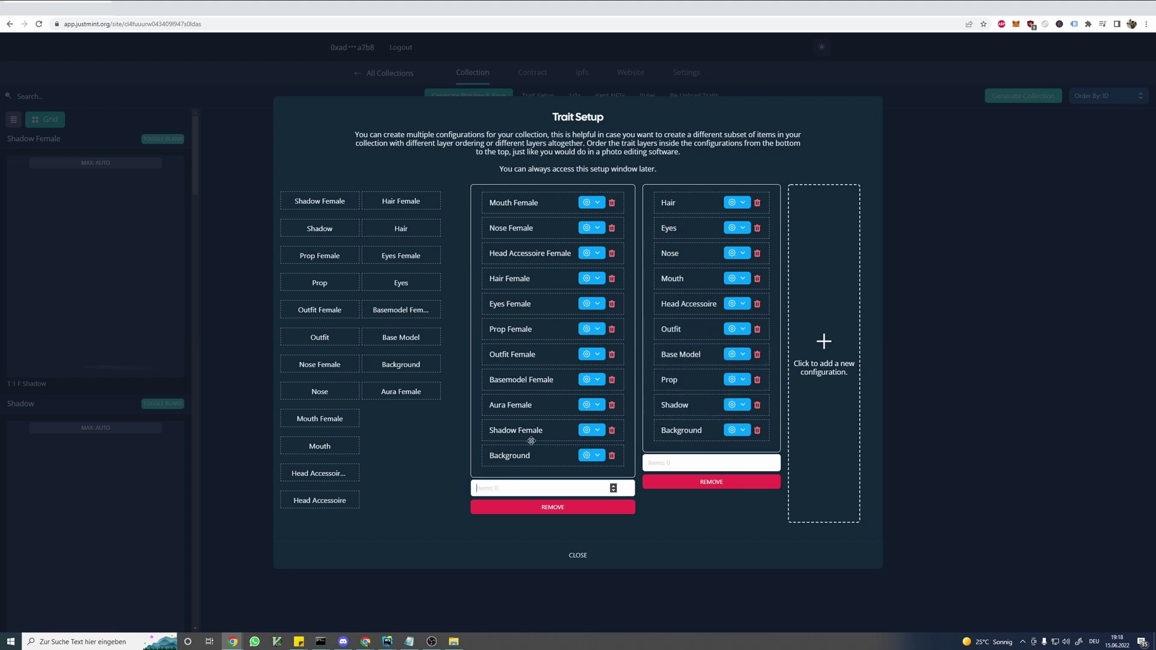
left_click(683, 462)
type("50")
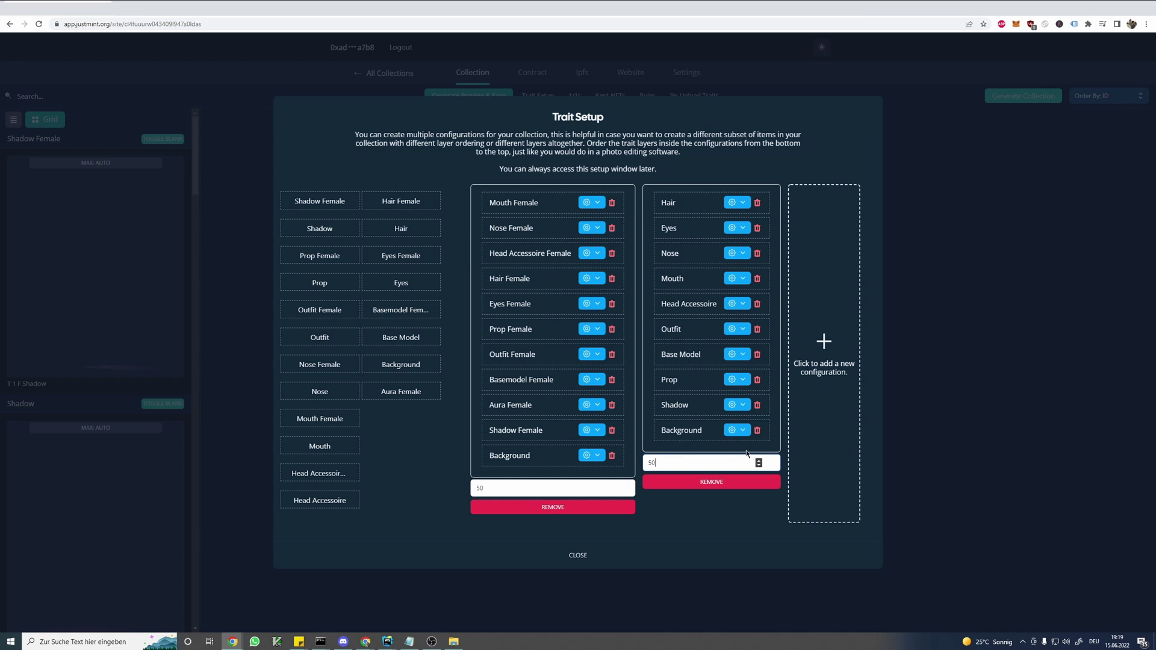
left_click(479, 488)
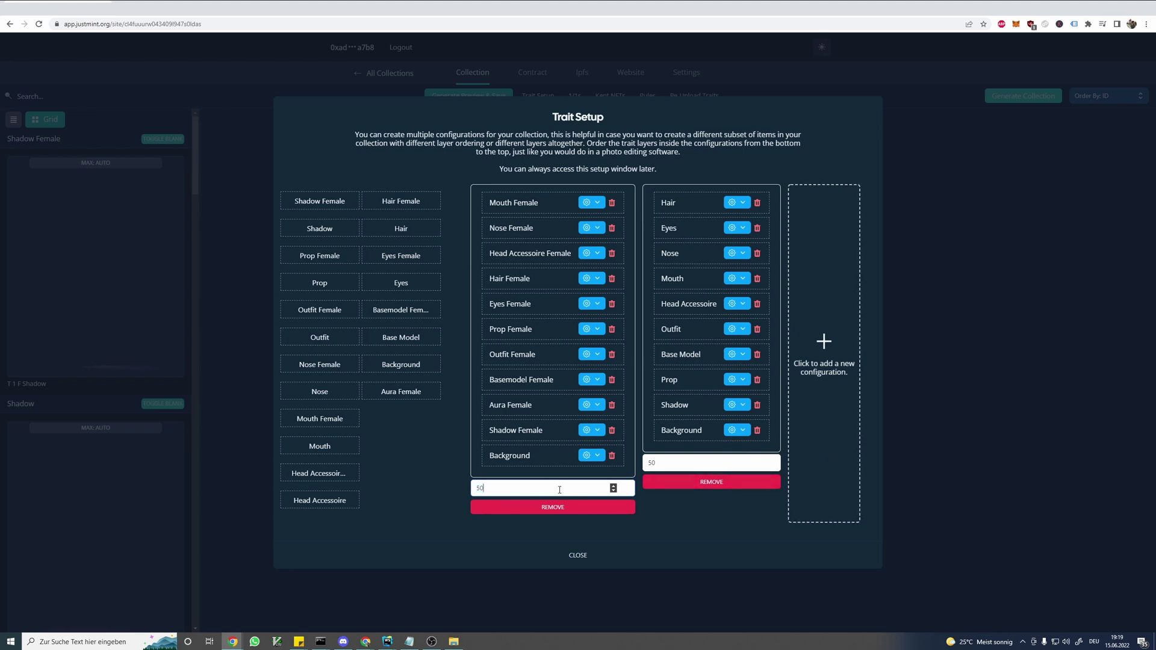
left_click(671, 463)
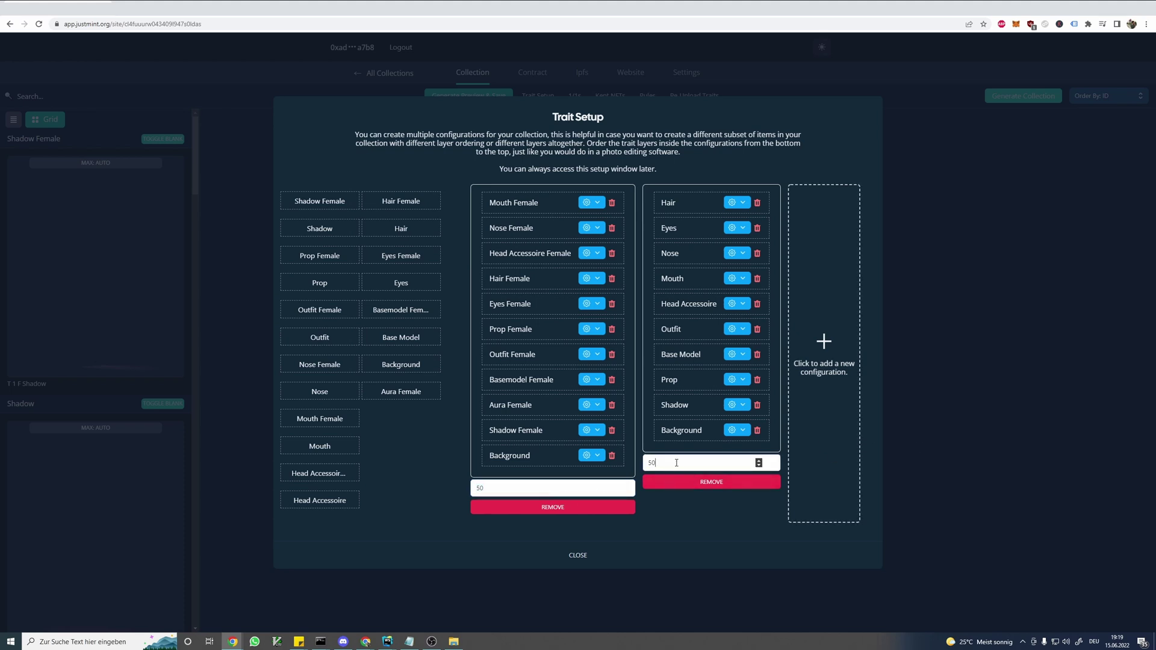
left_click(604, 556)
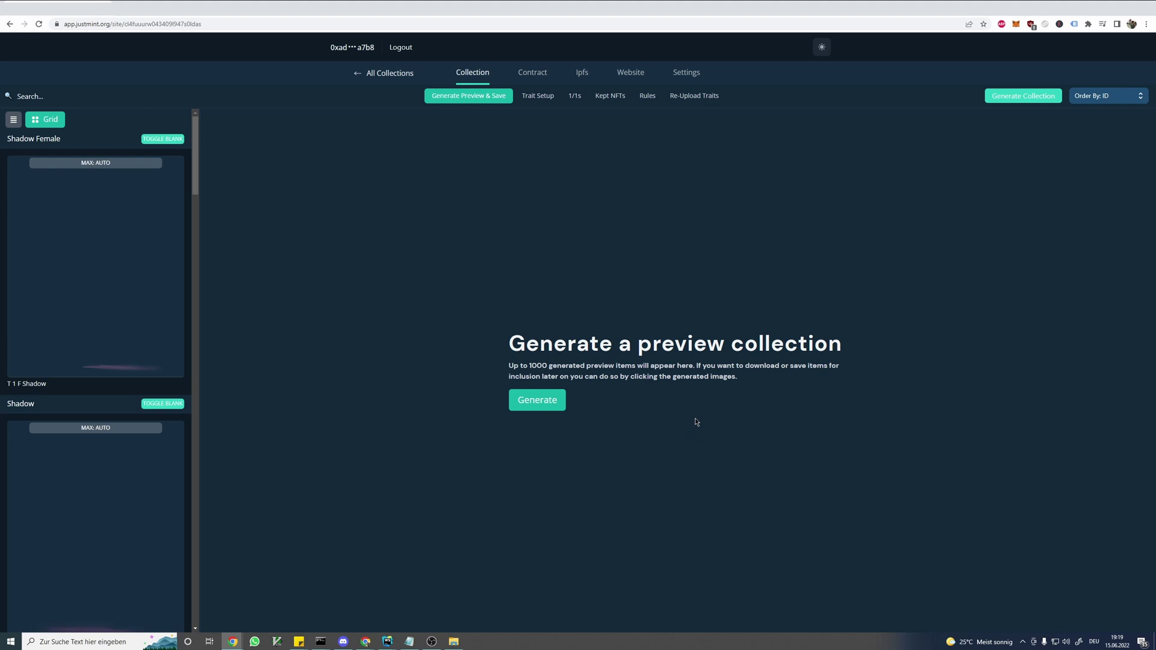
- Browse the trait sidebar and switch it to the compact List view
mouse_move(112, 245)
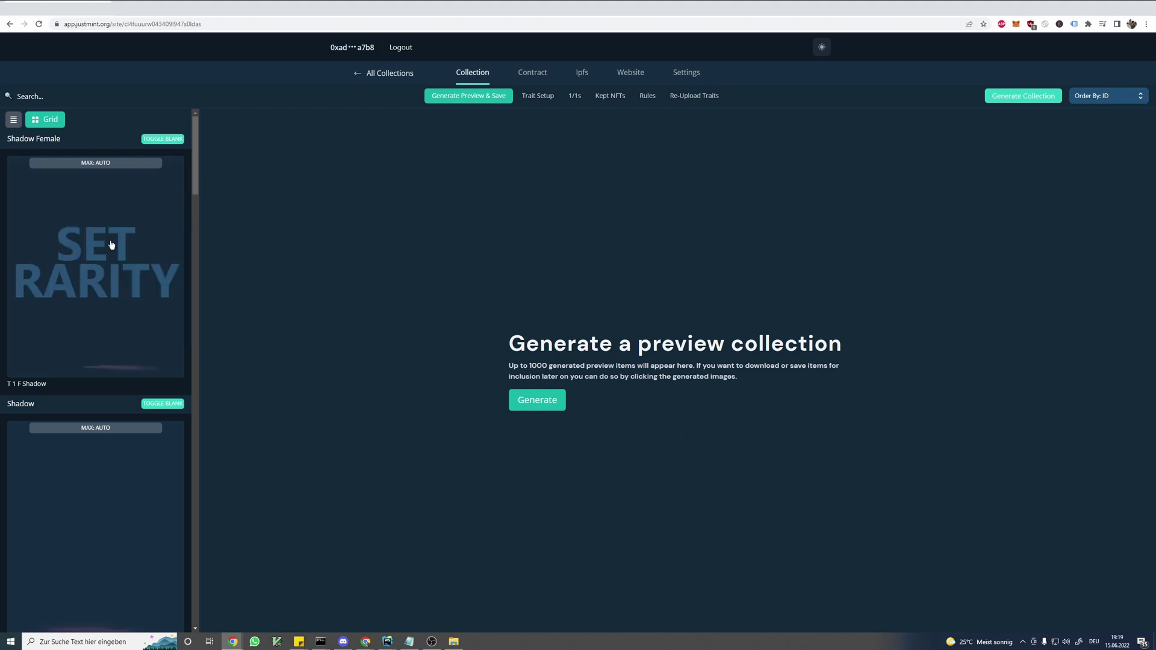
scroll(111, 244, "down", 9)
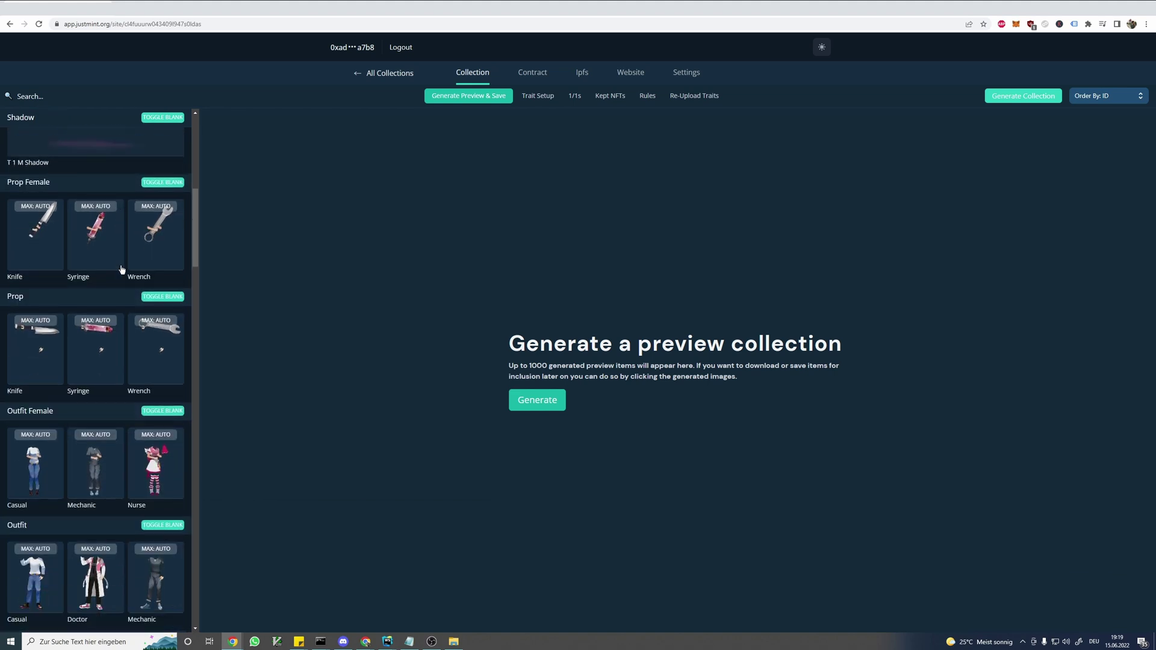
scroll(122, 269, "down", 10)
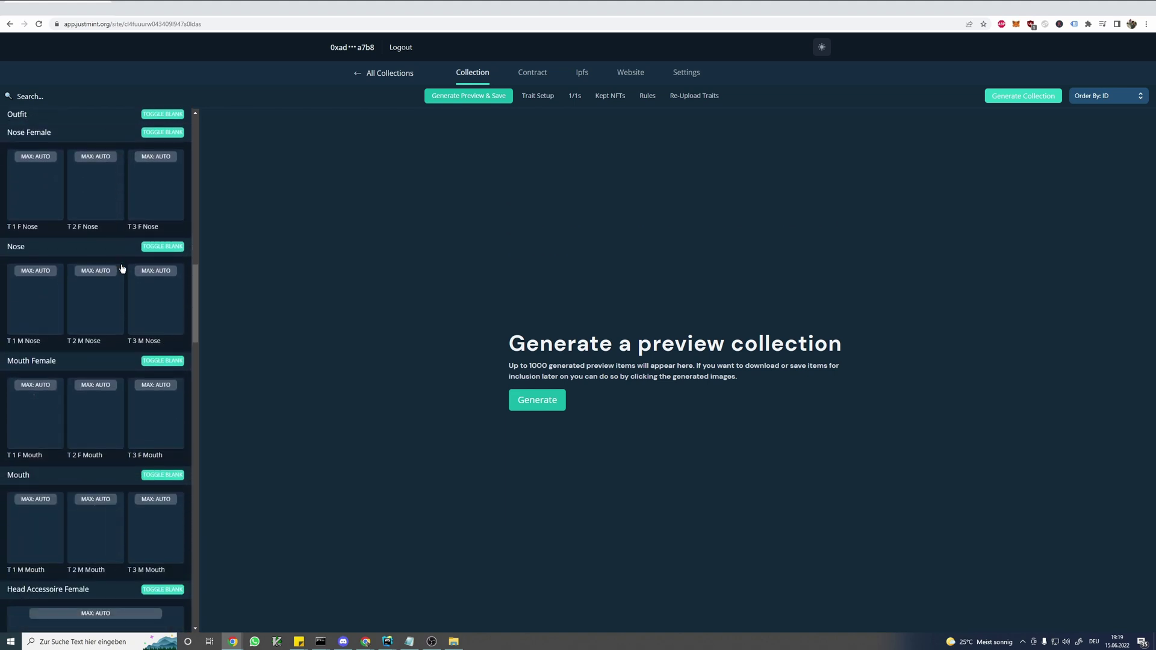
scroll(122, 269, "down", 10)
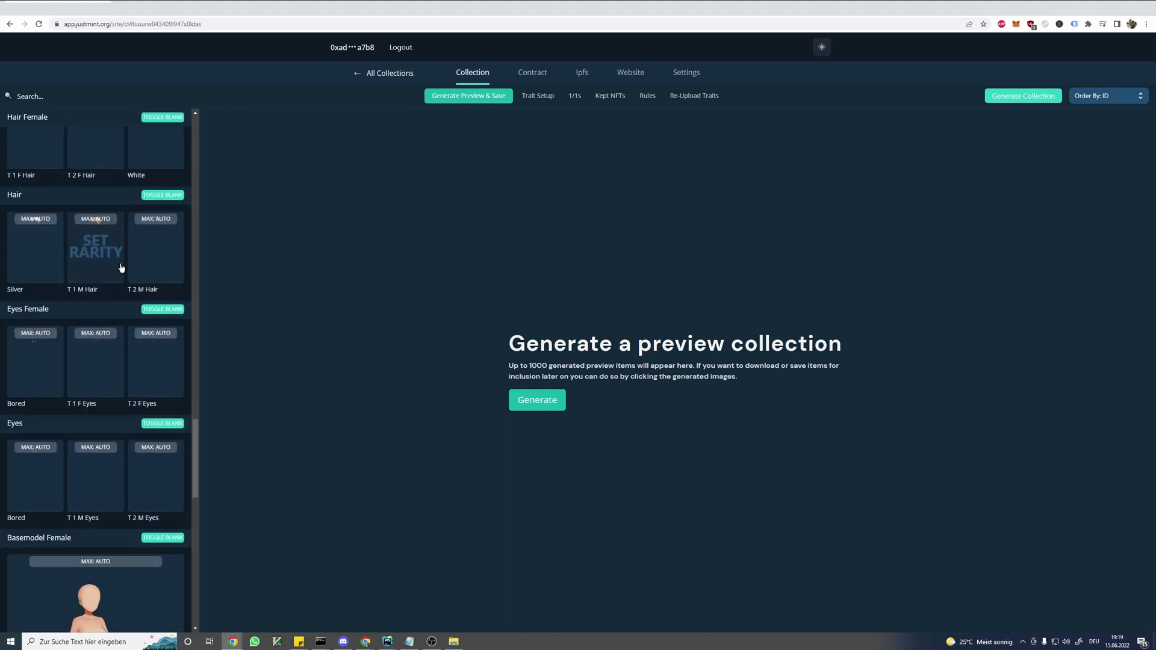
scroll(121, 268, "down", 8)
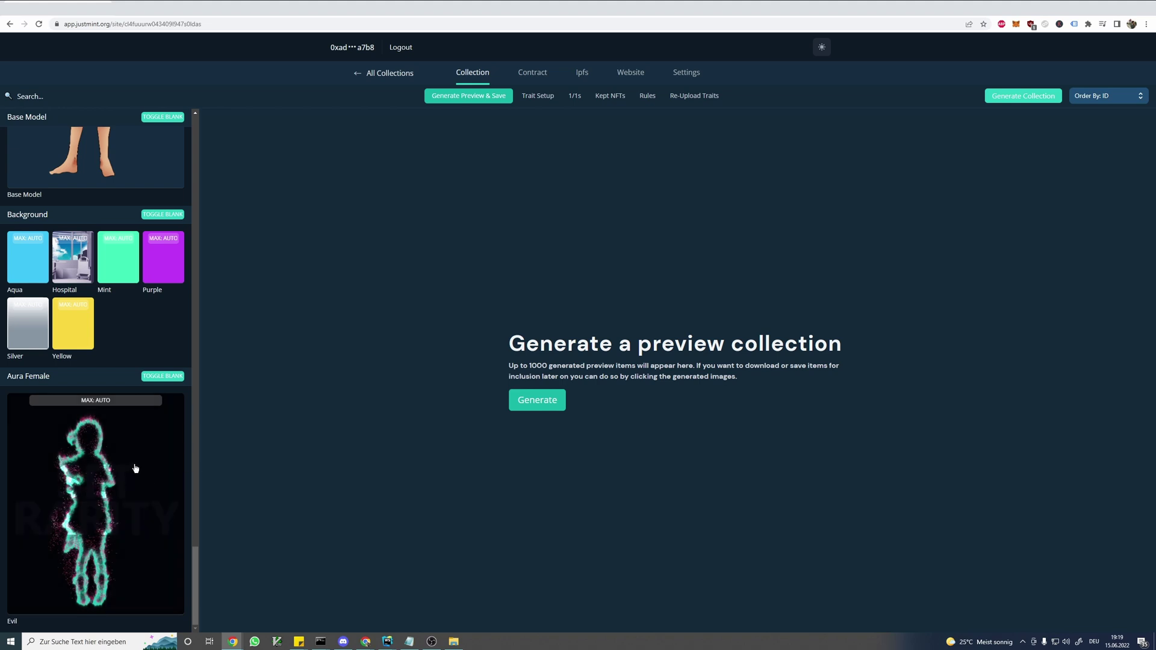
scroll(135, 468, "up", 20)
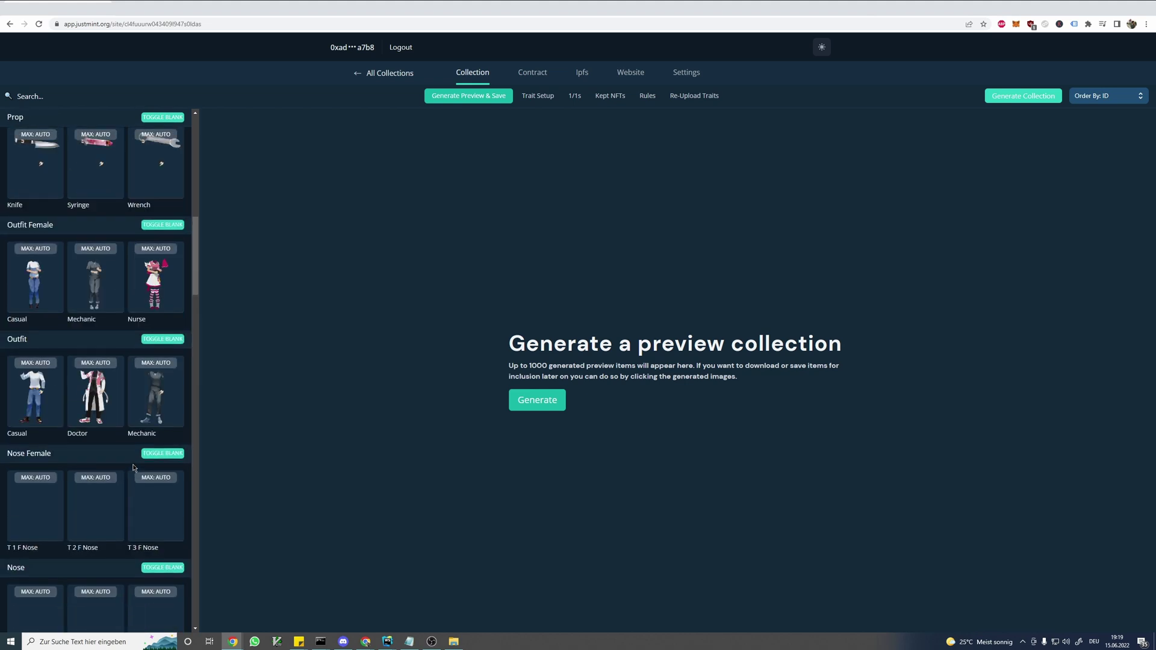
scroll(133, 468, "up", 10)
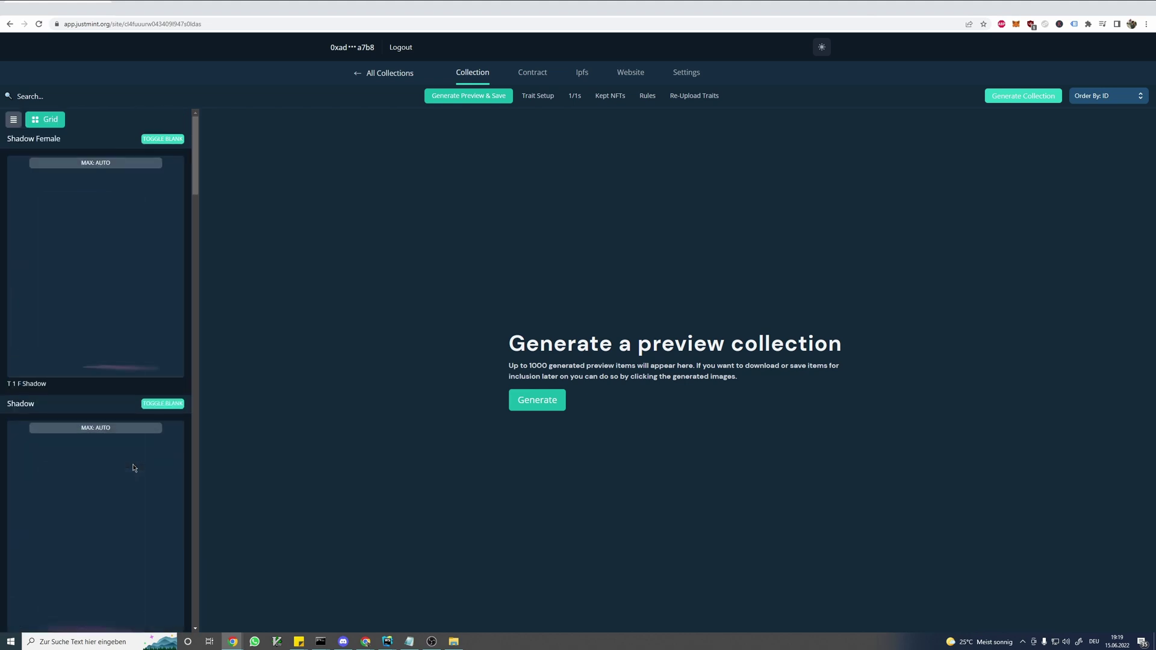
left_click(15, 119)
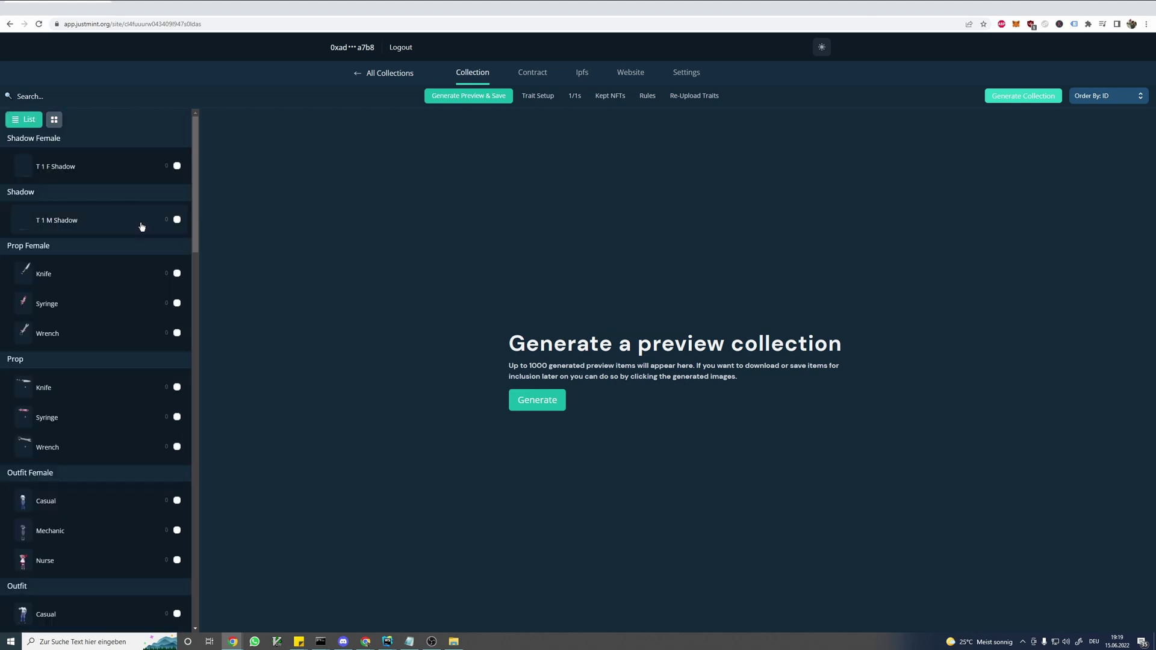
- Generate a preview collection of sample characters
scroll(141, 226, "down", 5)
scroll(140, 245, "up", 2)
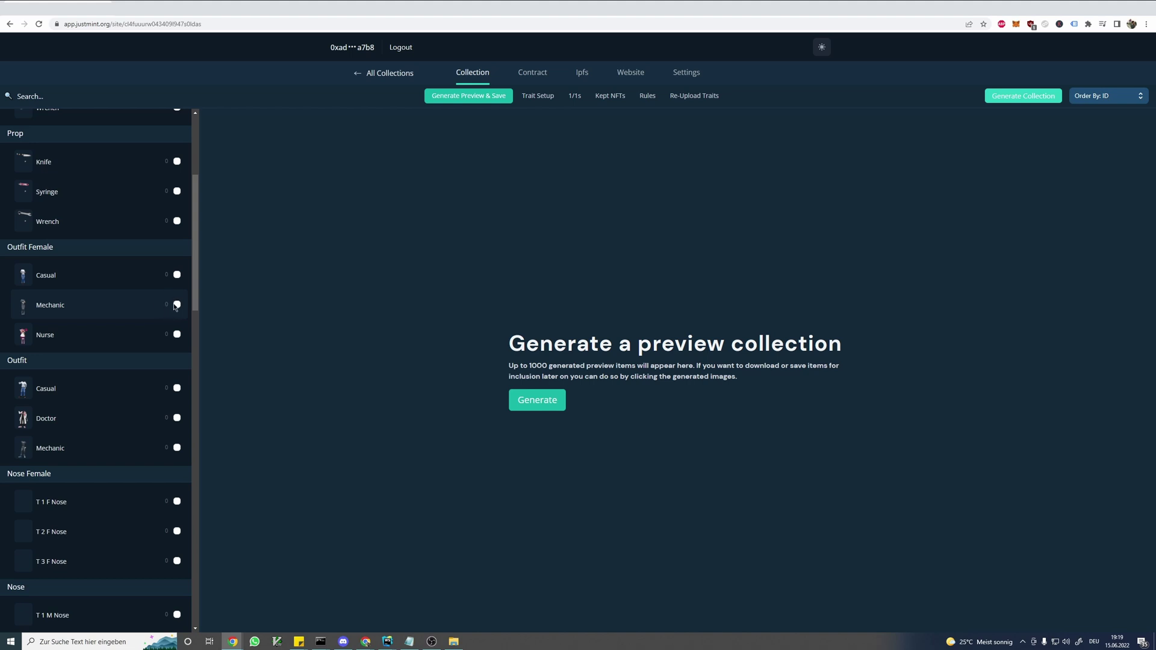
scroll(142, 303, "up", 4)
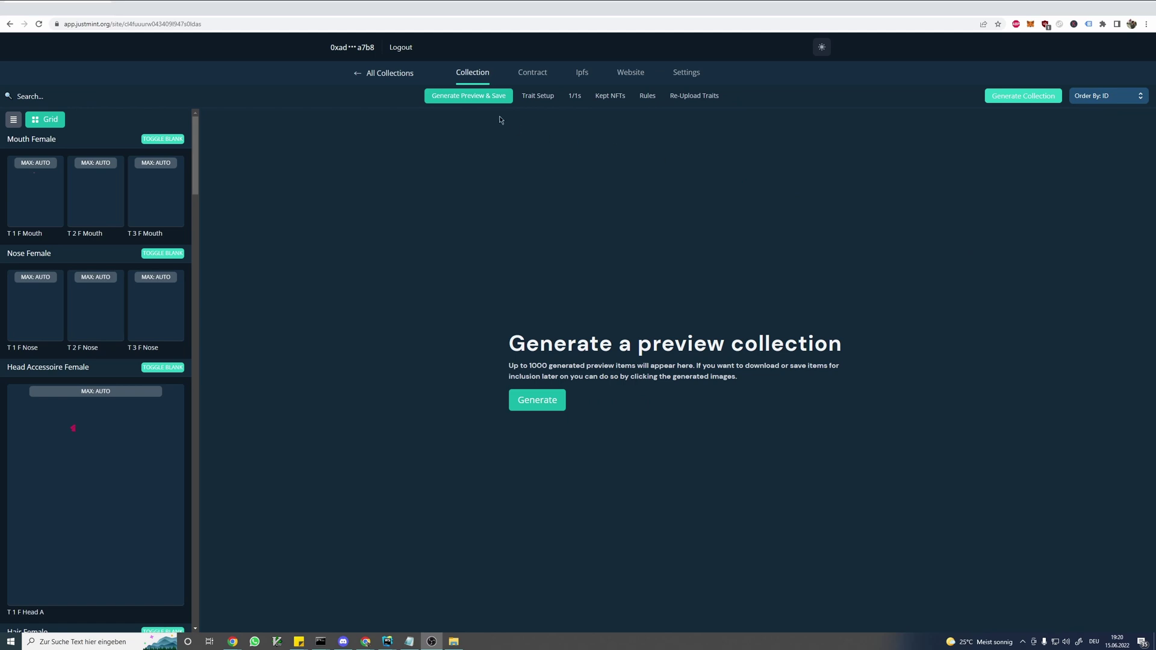
left_click(491, 97)
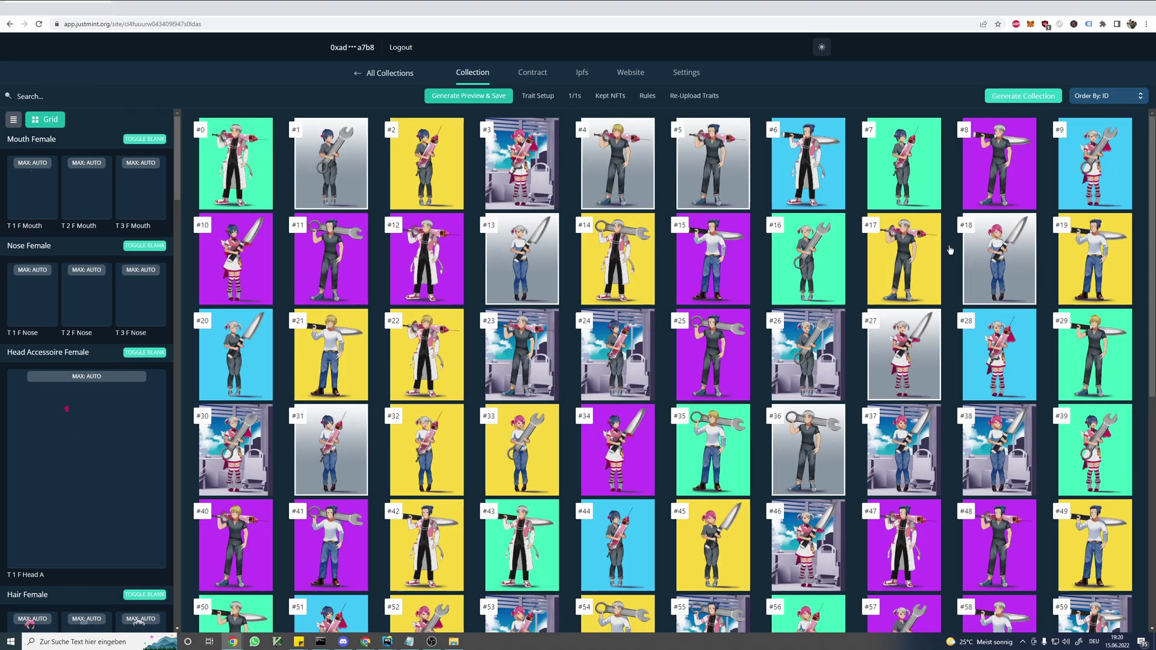
- Compare the traits of preview items #25, #21, #20, #11 and #12
scroll(807, 236, "down", 3)
left_click(722, 192)
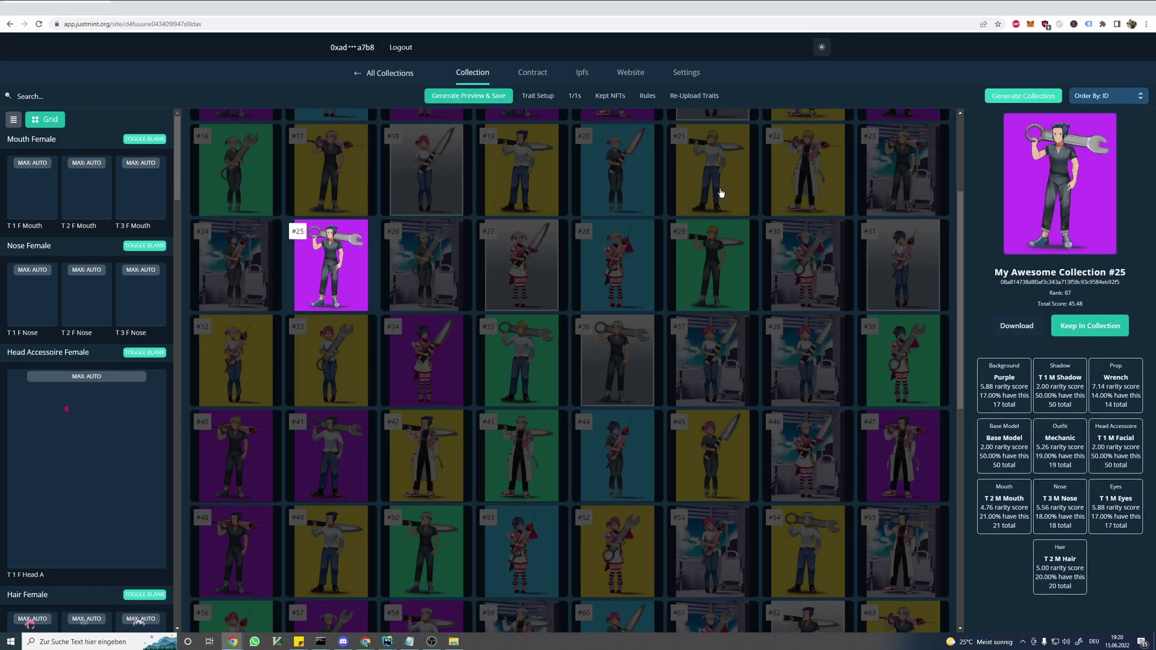
left_click(690, 181)
left_click(622, 175)
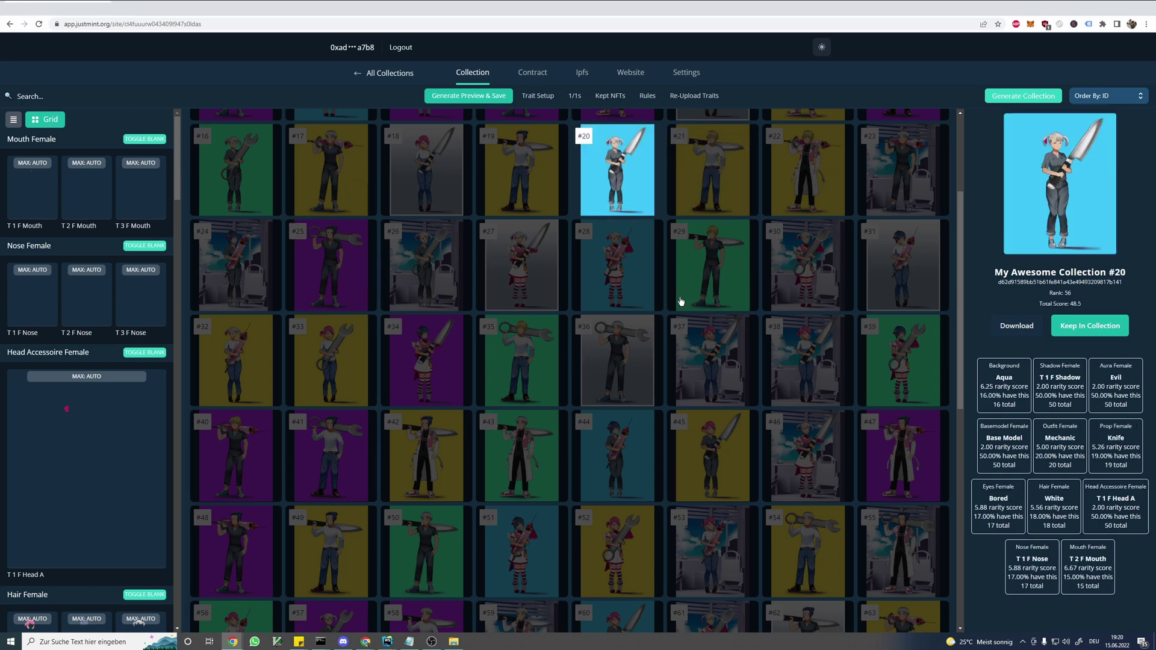
scroll(681, 302, "up", 3)
left_click(524, 260)
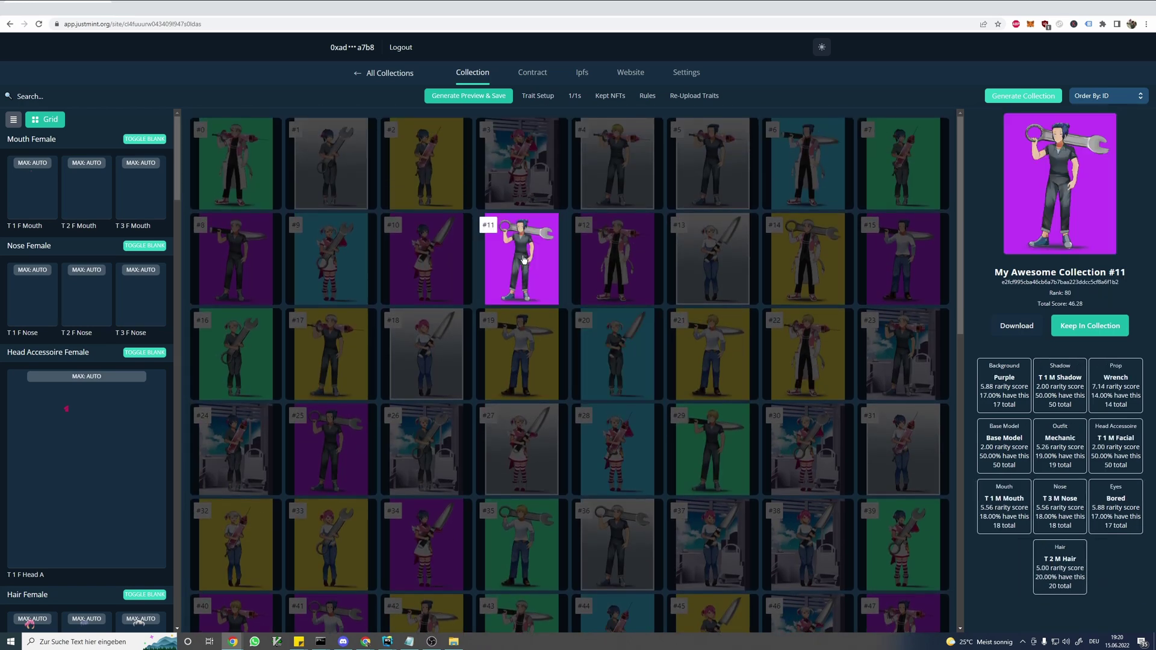
left_click(630, 273)
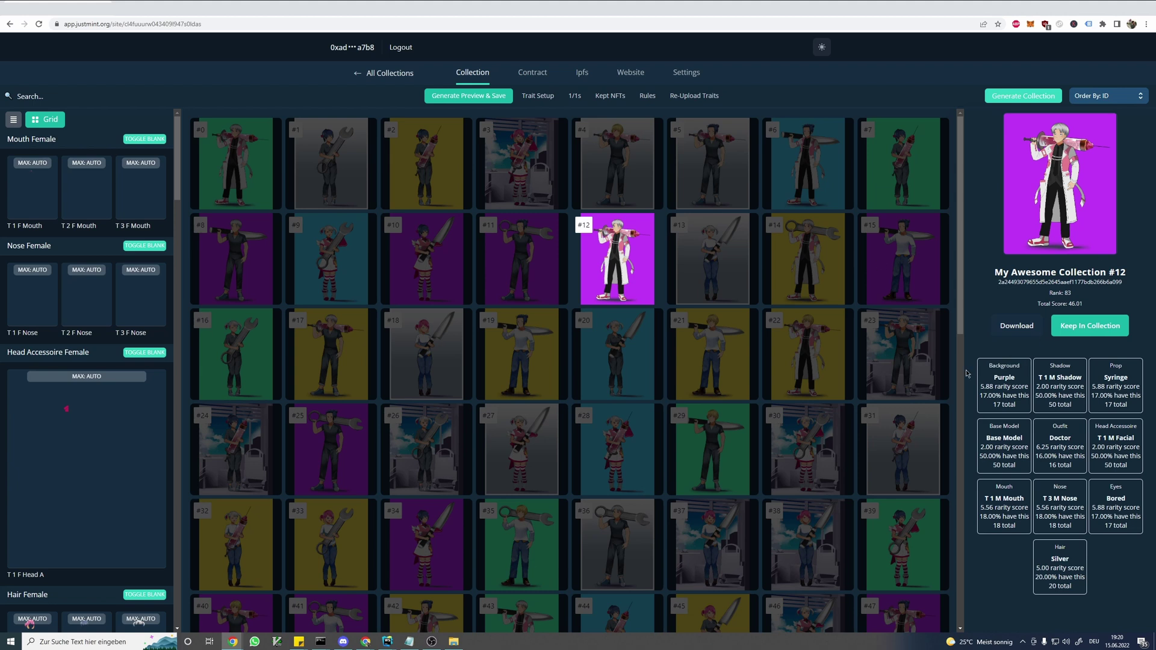
left_click(546, 280)
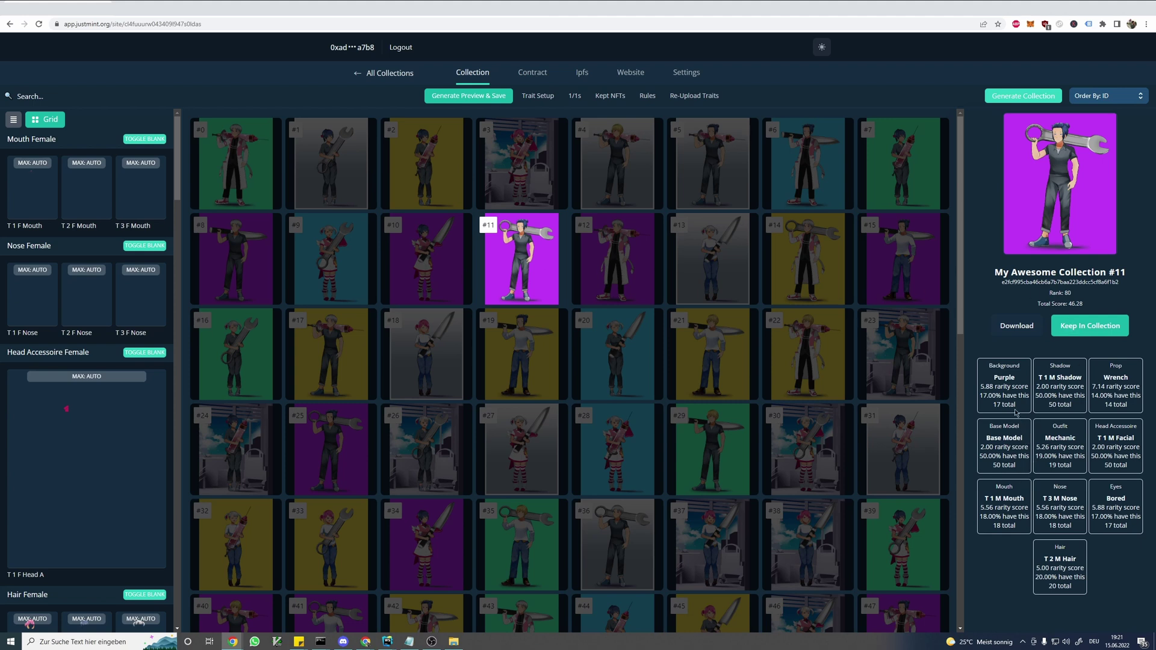
- Check #11's Background and Shadow rarity, then download preview item #12's image
left_click_drag(987, 384, 1022, 408)
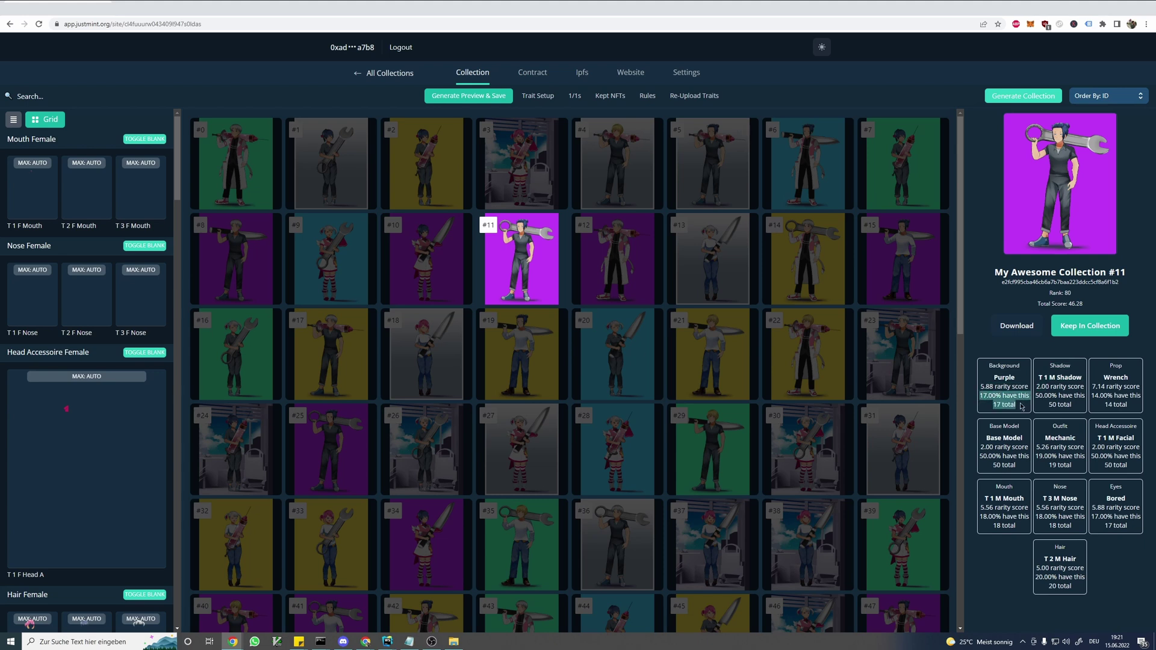
left_click(1014, 407)
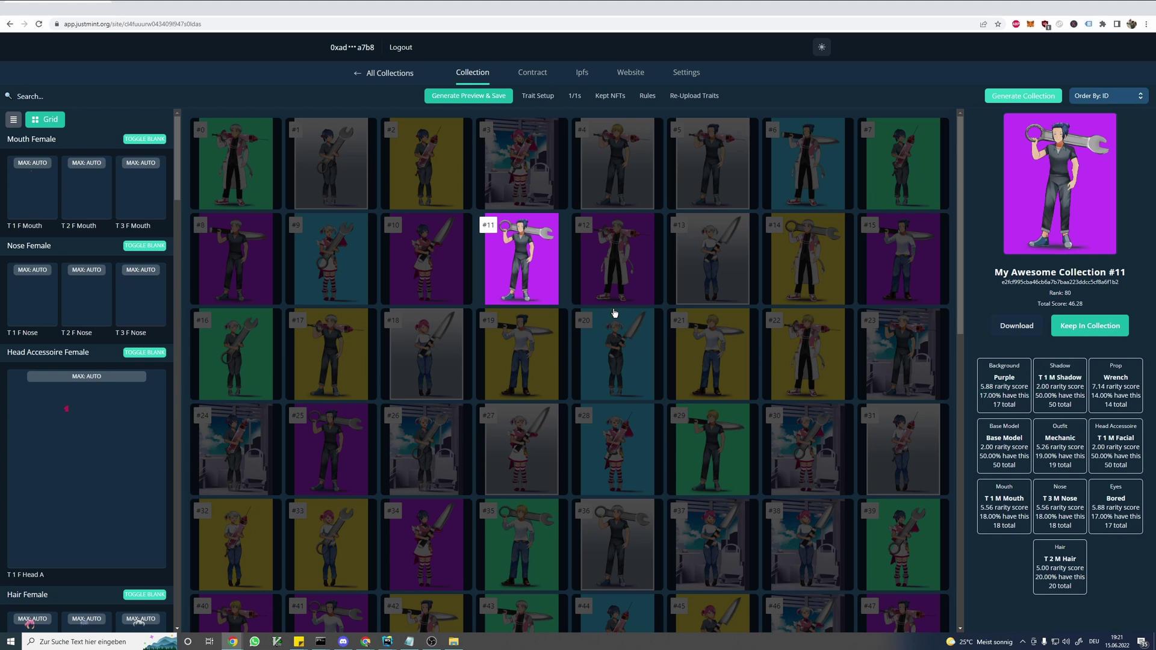
left_click(591, 276)
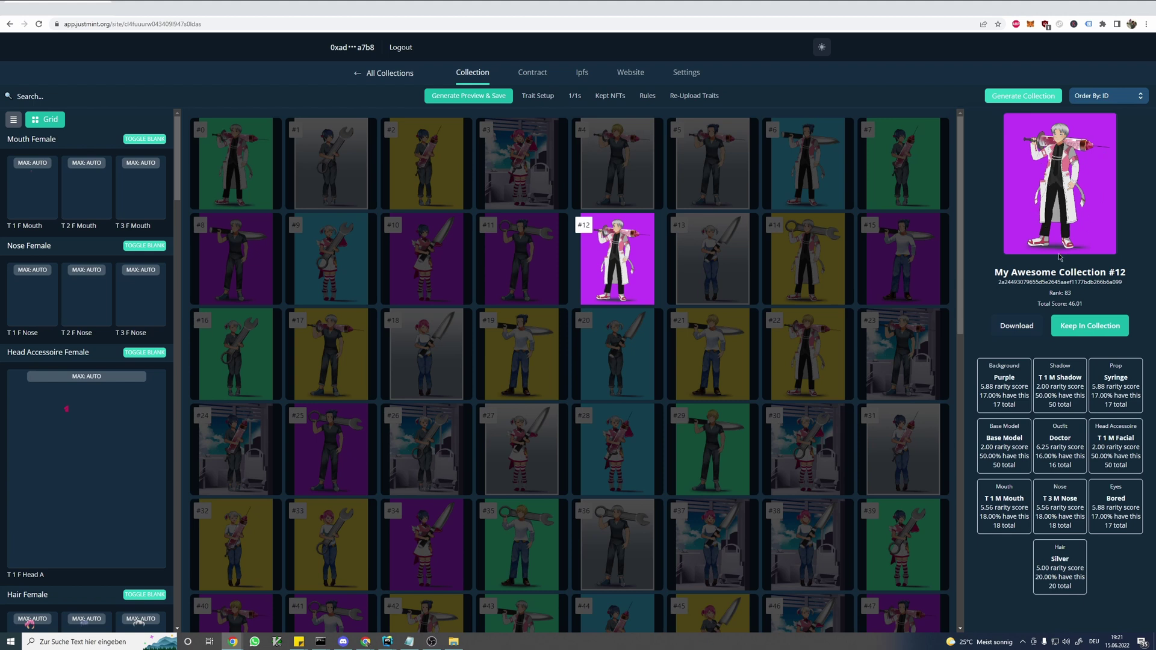
left_click(1019, 328)
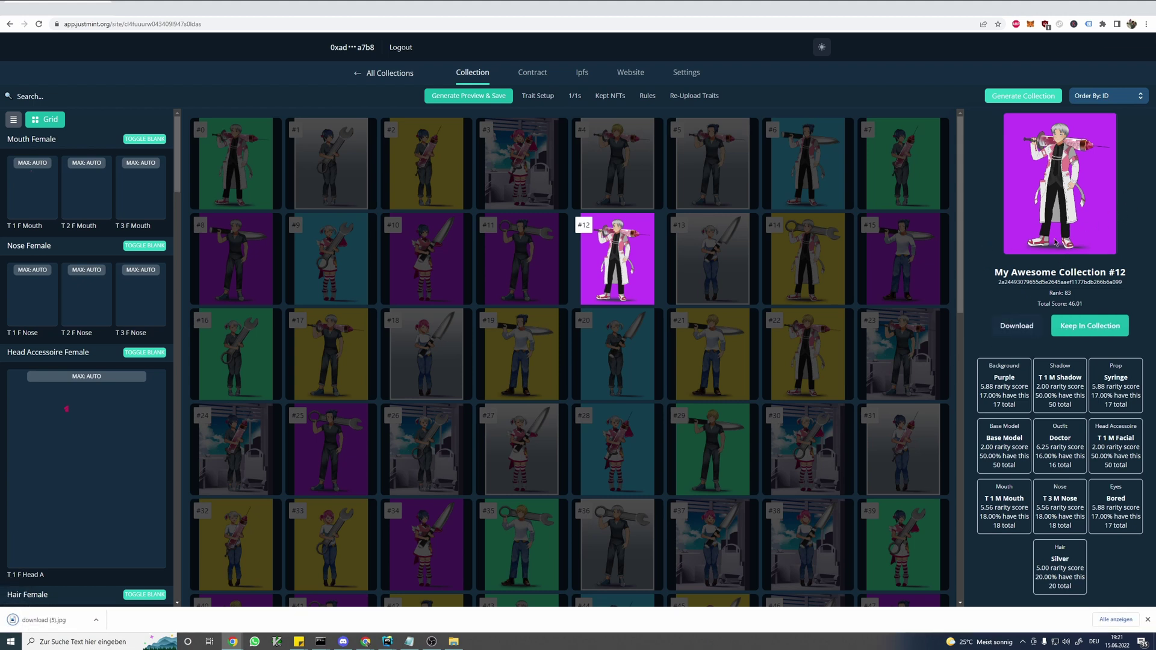
left_click(54, 621)
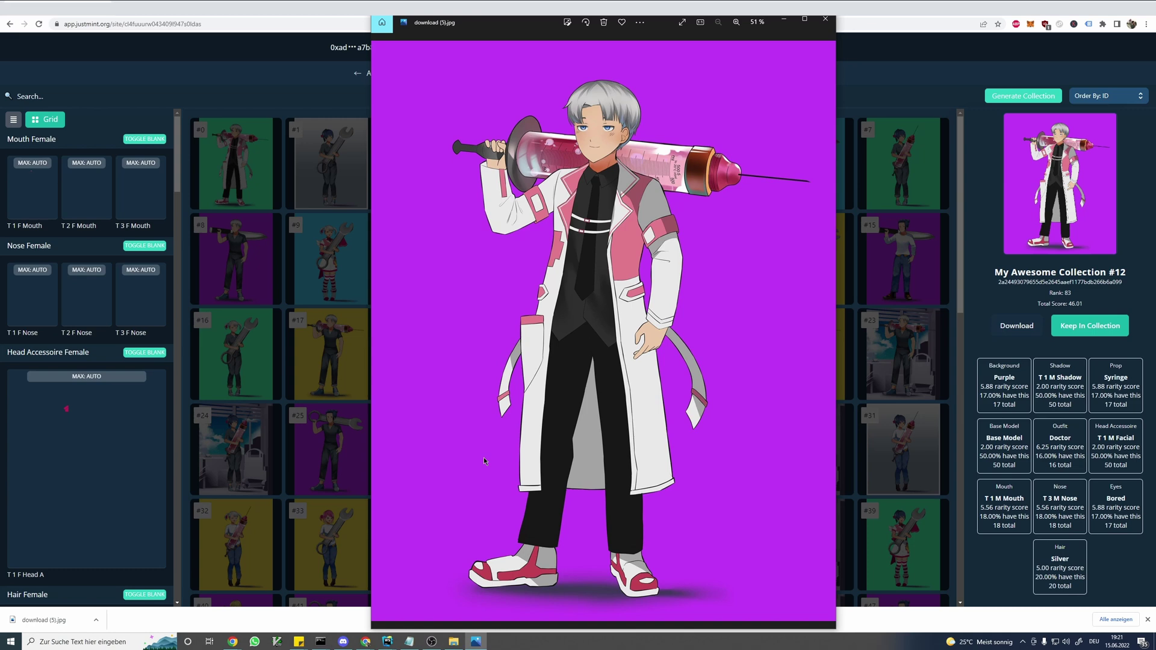
left_click(825, 18)
scroll(866, 289, "down", 1)
scroll(866, 289, "down", 1)
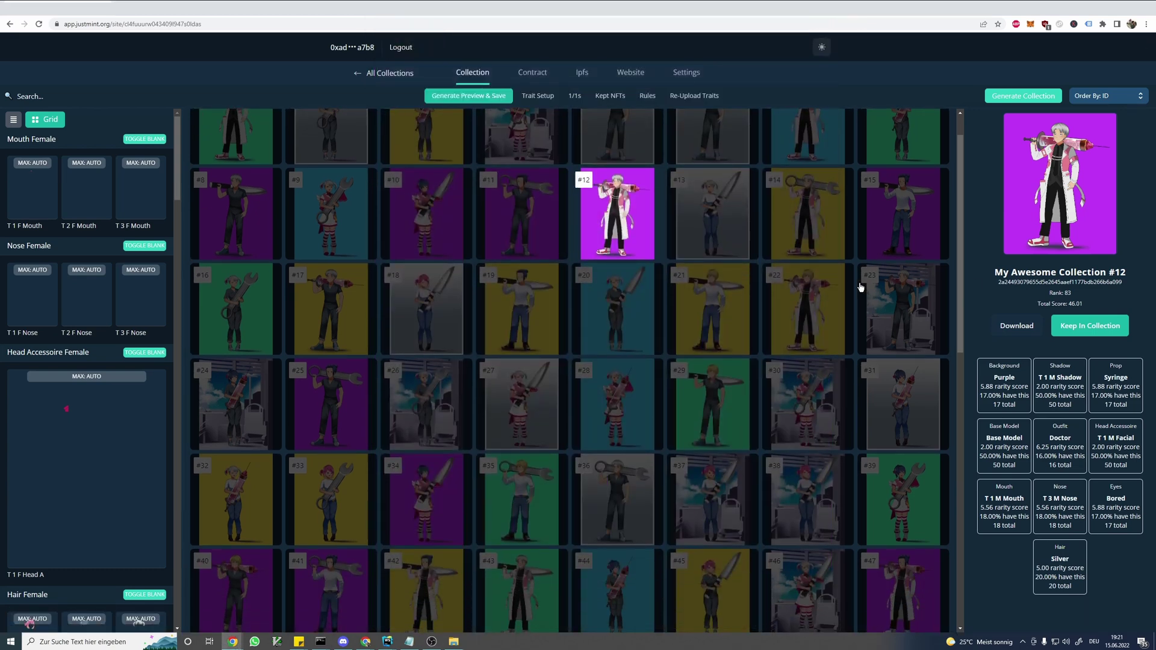
scroll(693, 304, "up", 1)
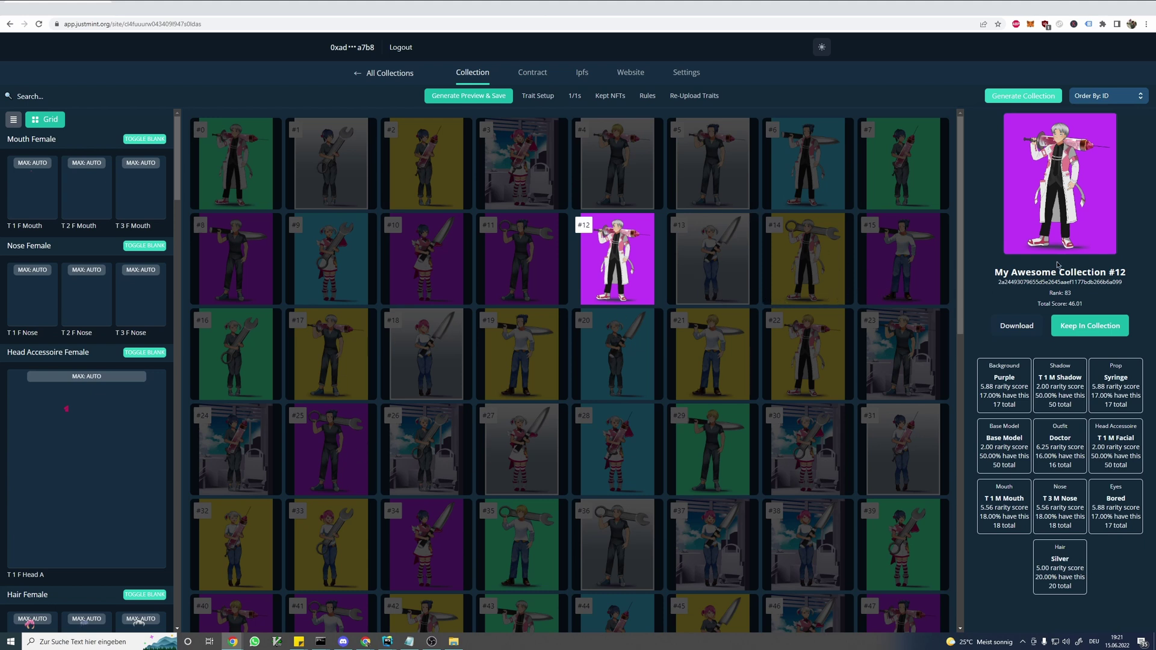
- Mark #12 as kept, then remove it from the Kept NFTs list
left_click(1094, 332)
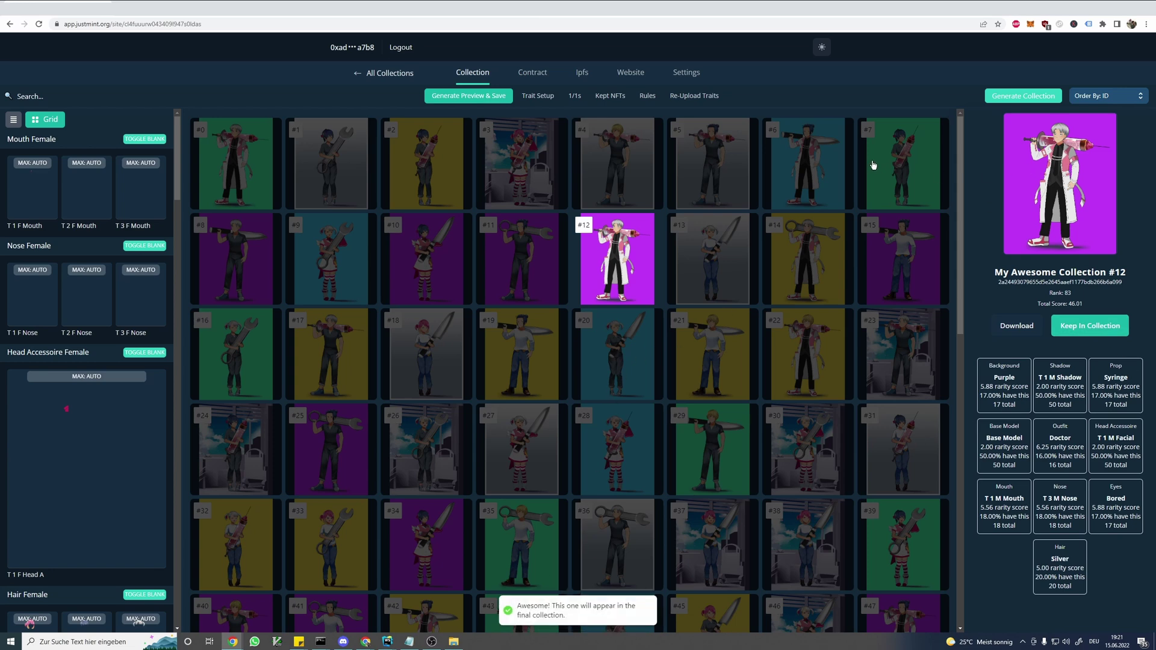
left_click(621, 97)
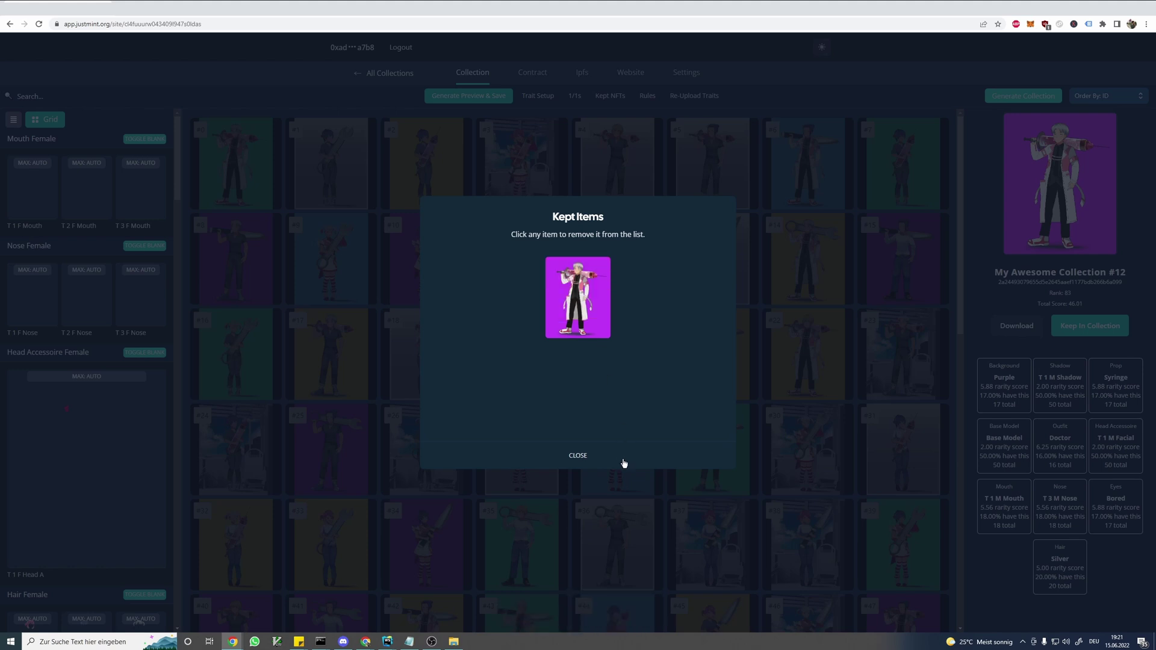
left_click(599, 314)
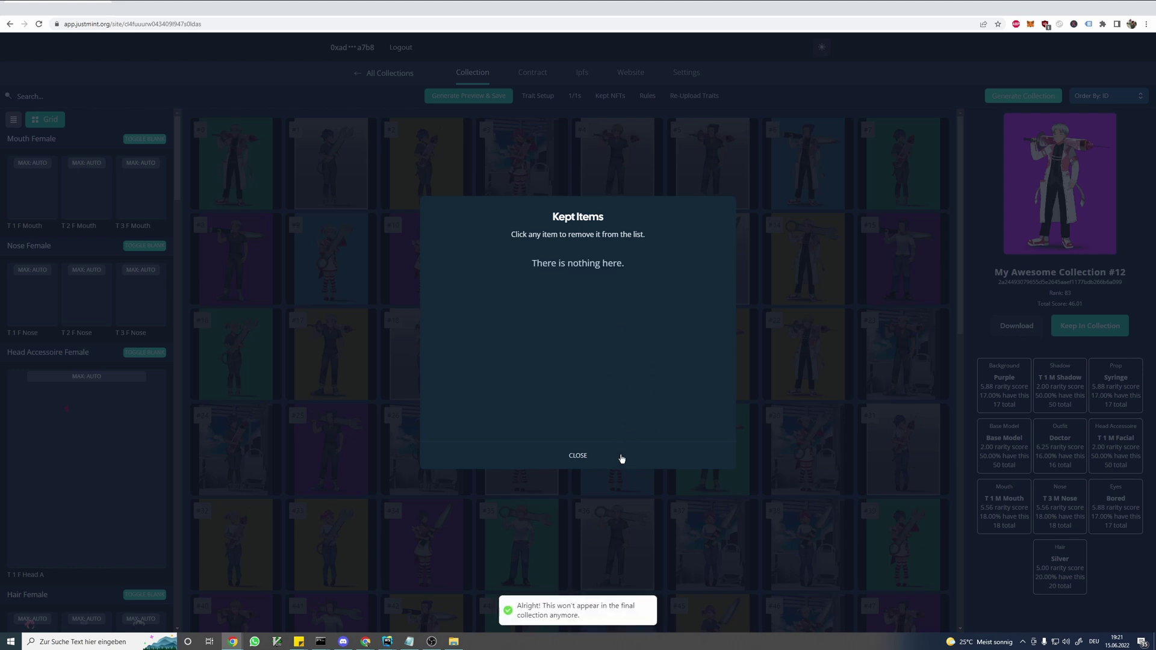
left_click(576, 460)
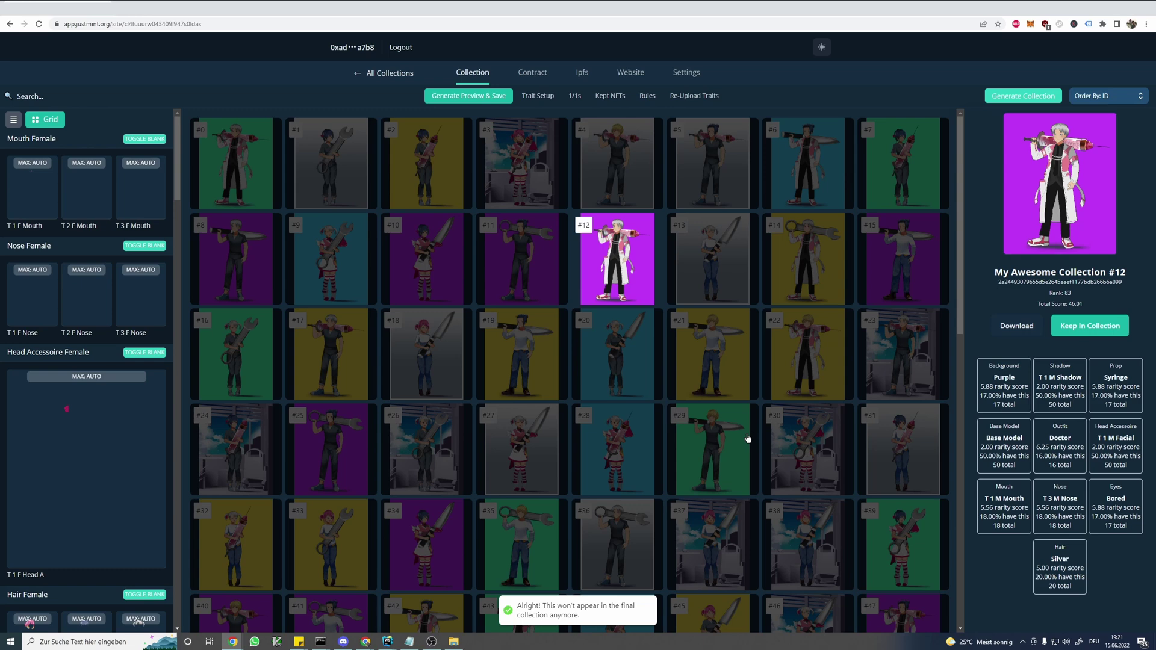
- Review traits of items #3, #12, #20, #19, #18, #28 and #27, and reopen Trait Setup
left_click(525, 191)
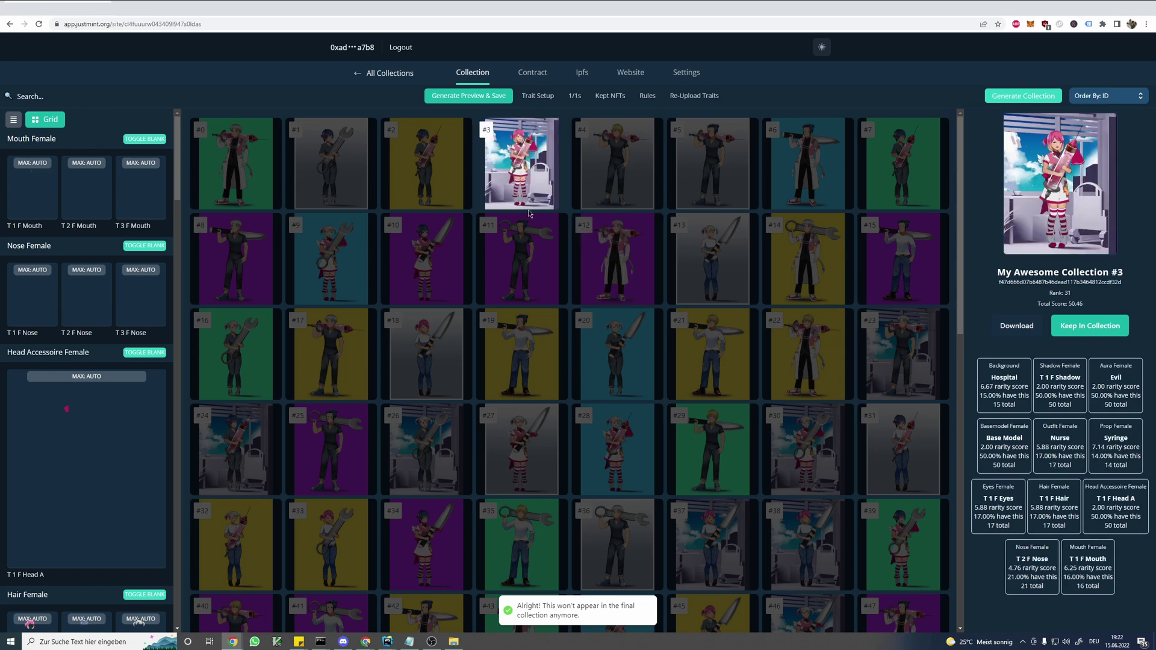
left_click(605, 244)
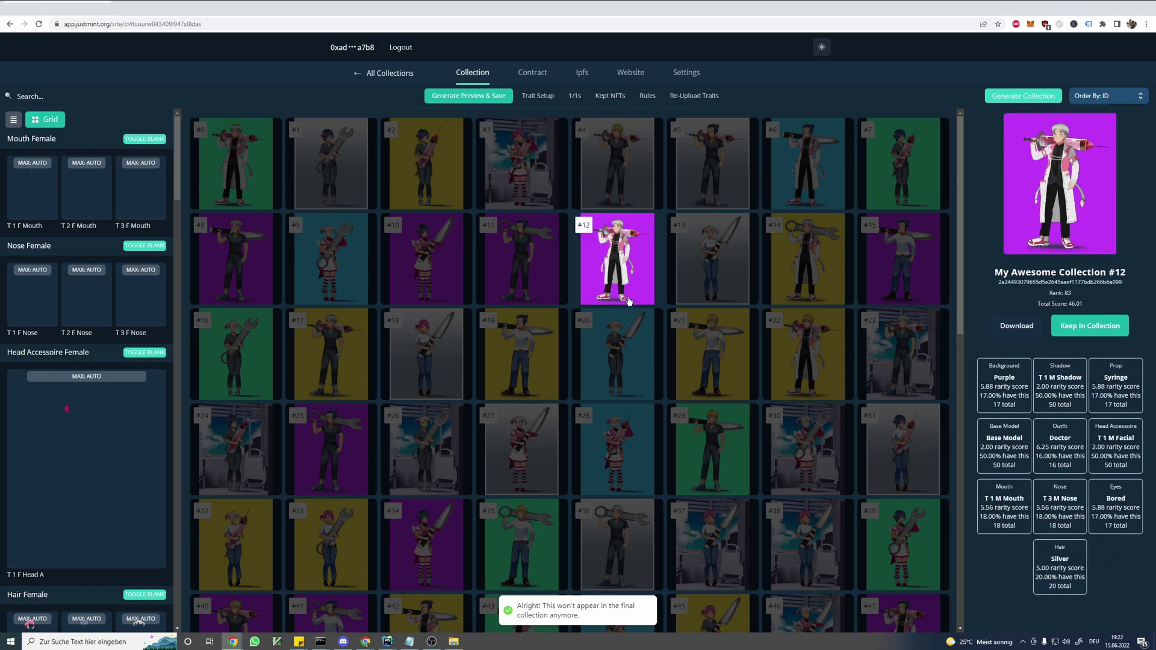
left_click(633, 359)
left_click(526, 355)
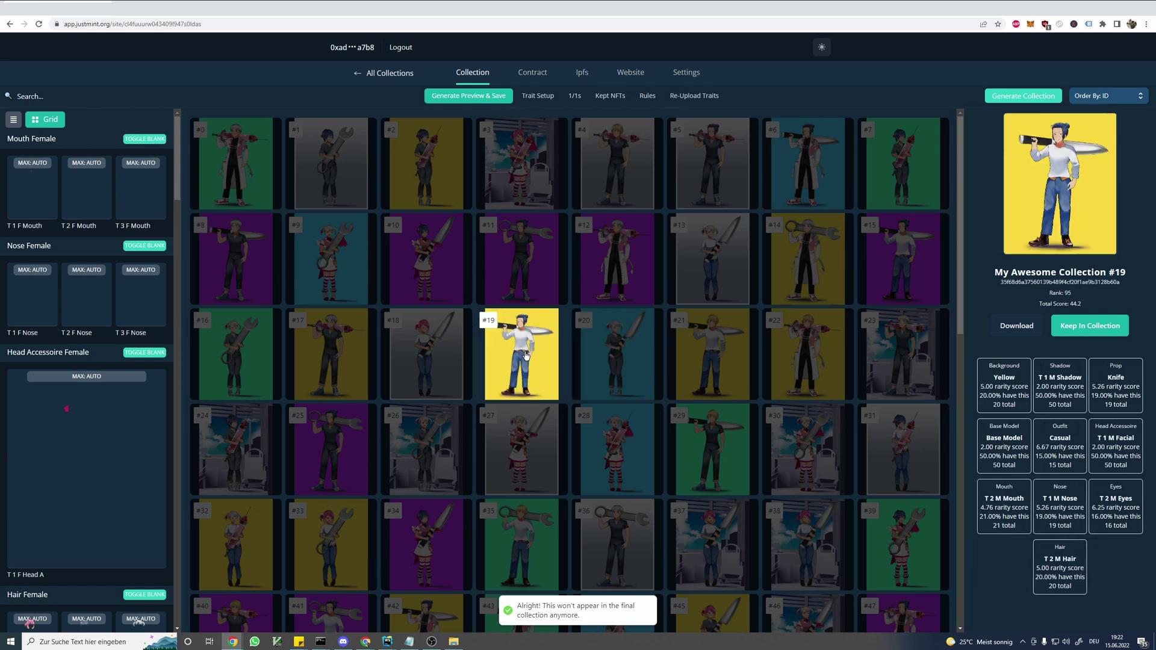
left_click(447, 364)
left_click(602, 453)
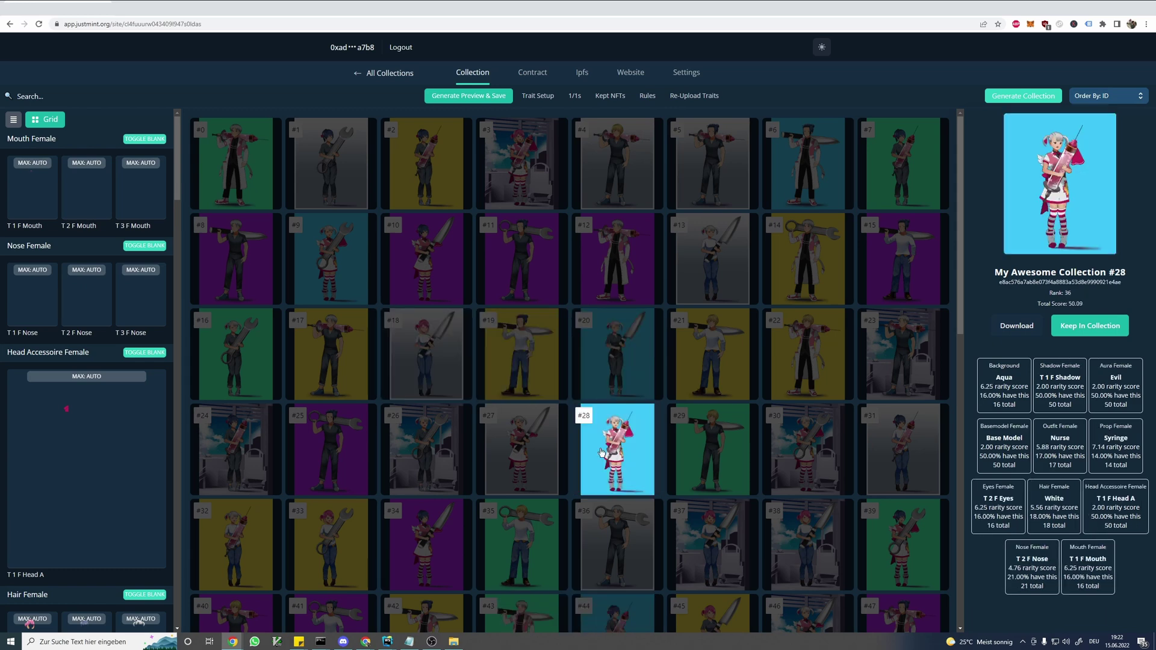
left_click(522, 453)
left_click(511, 370)
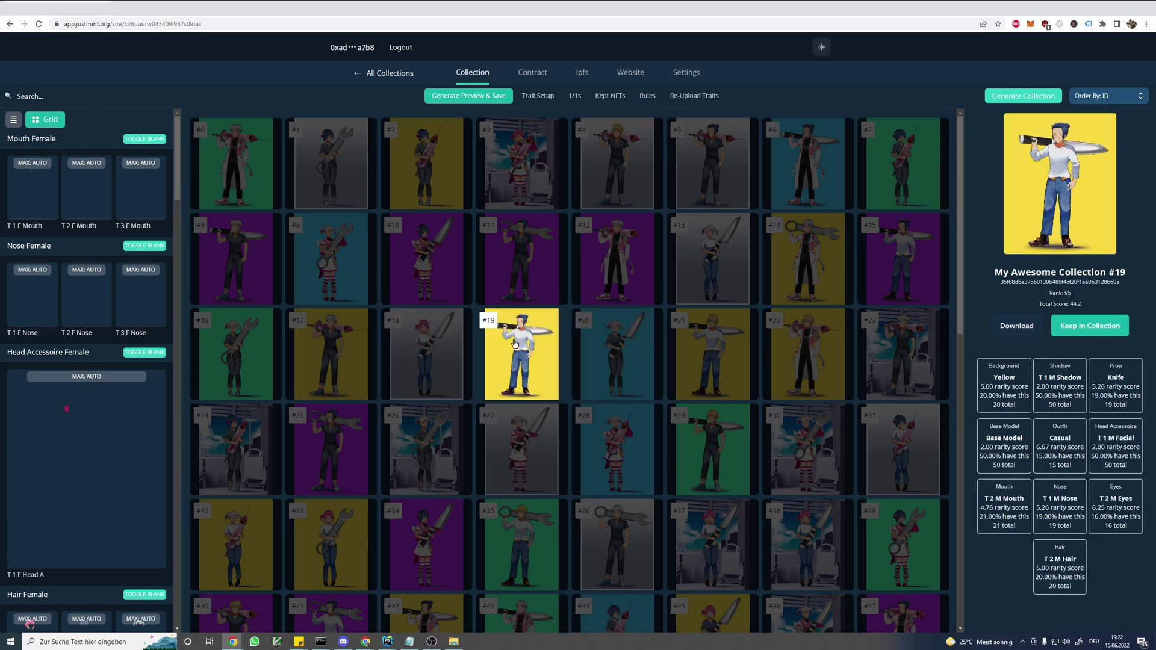
left_click(537, 98)
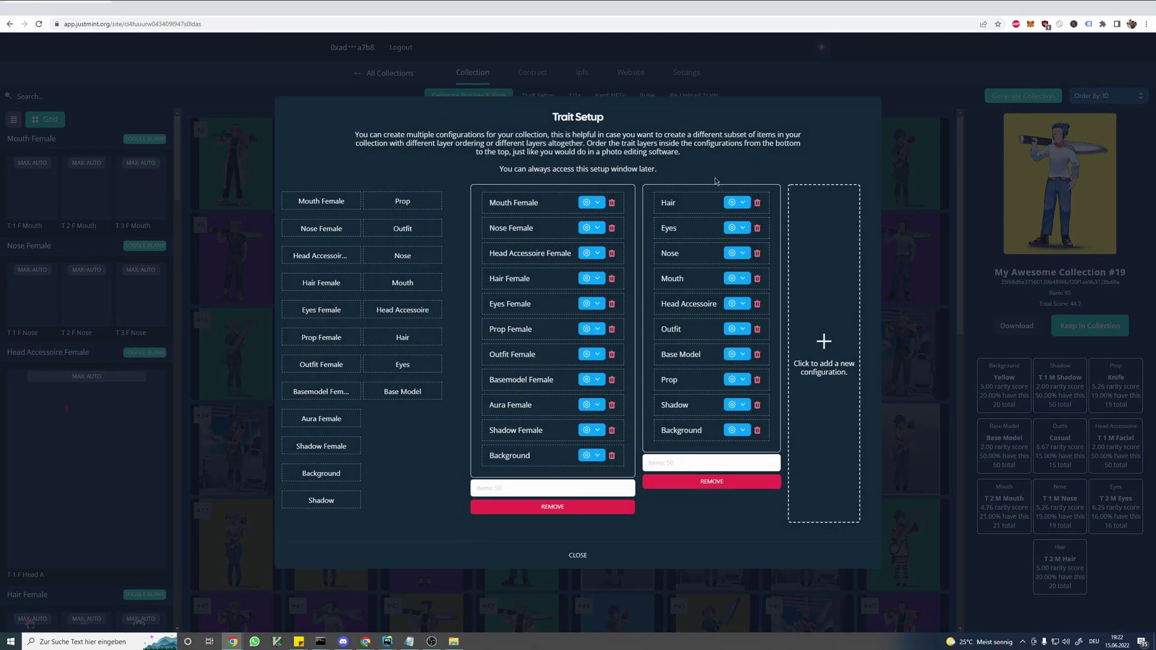
- Change the Aura Female layer's blend mode from Source Over to Add and close Trait Setup
left_click(586, 405)
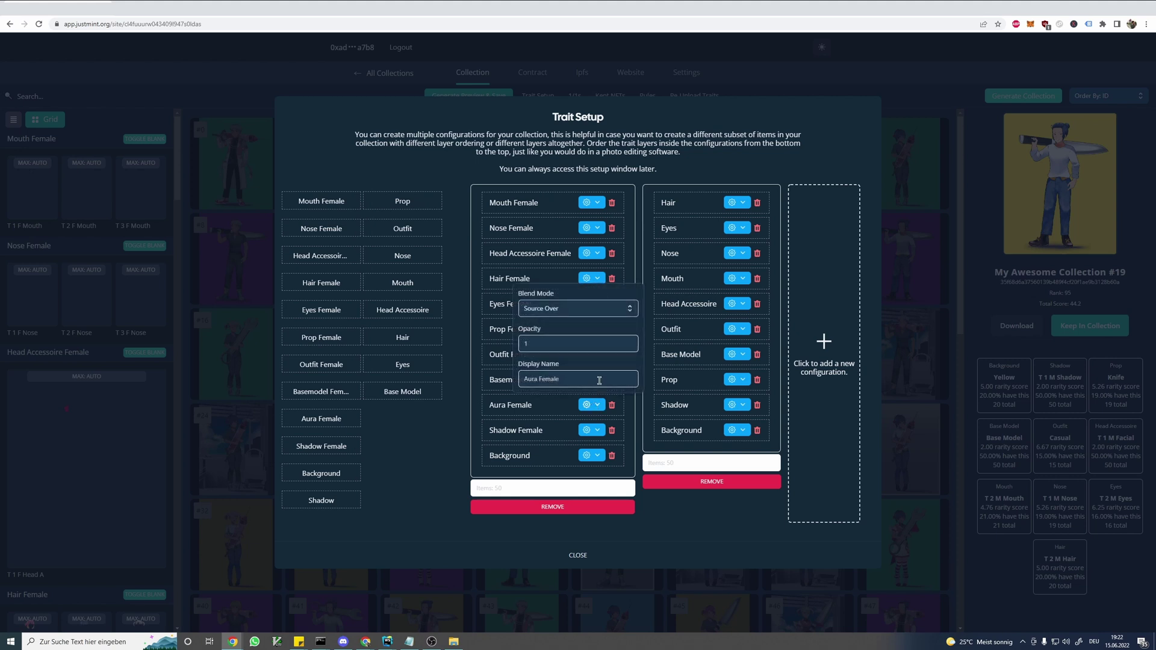
left_click(552, 309)
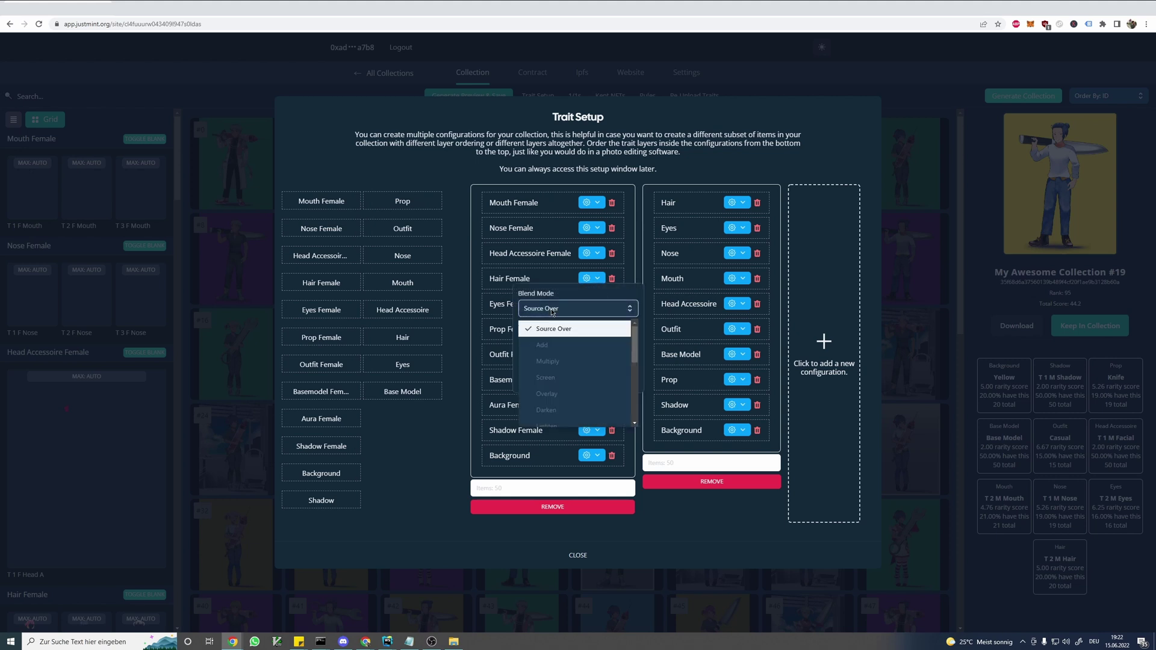
left_click(551, 345)
left_click(437, 442)
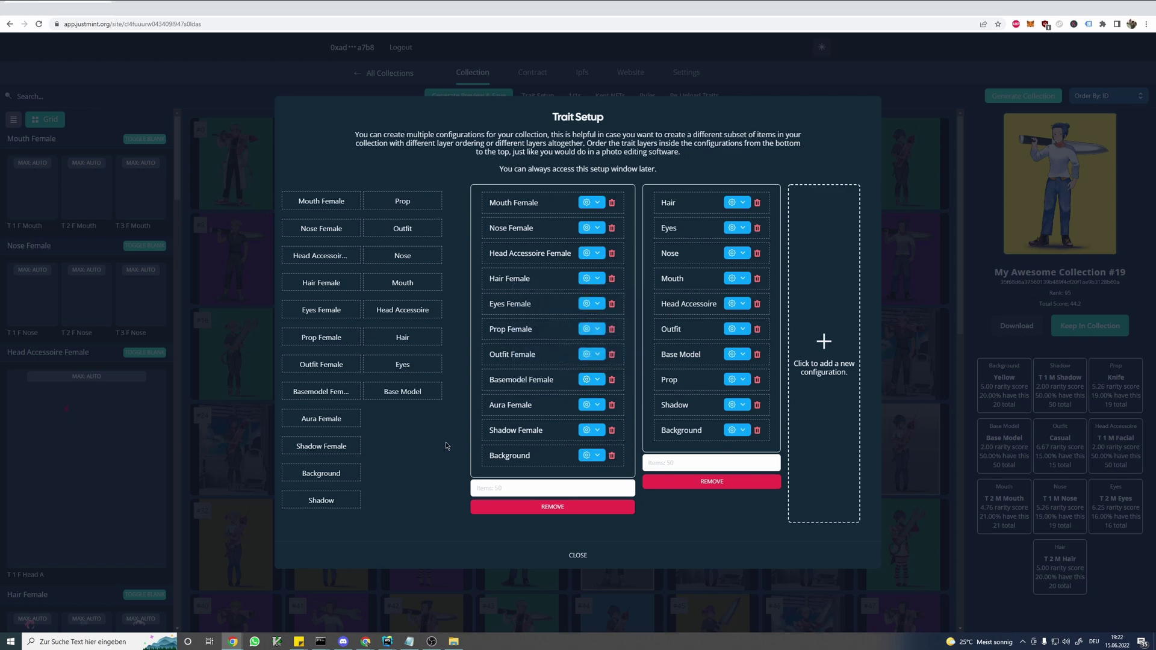
left_click(578, 555)
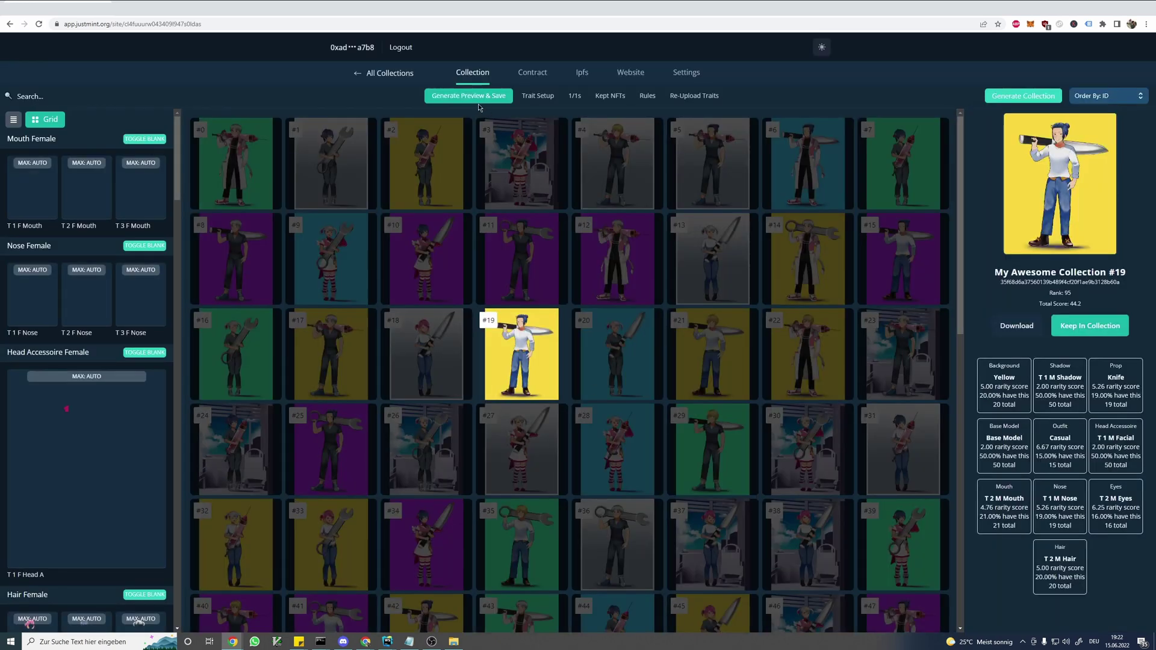
- Regenerate and save the preview, then compare the traits of items #20, #21 and #22
left_click(460, 98)
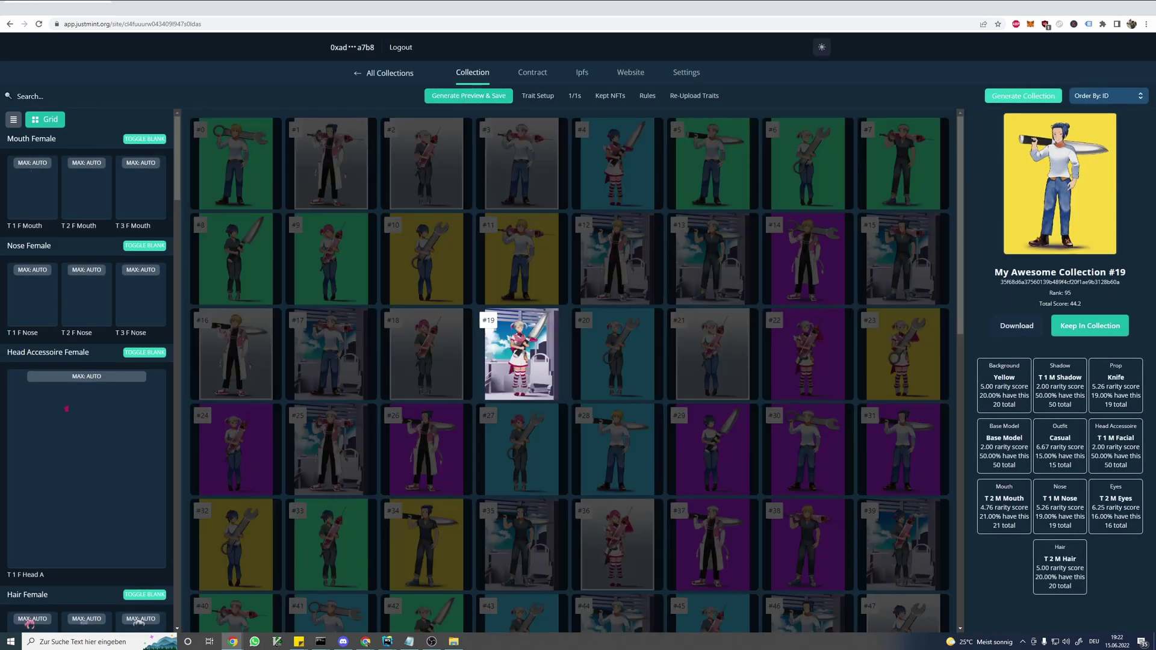
key("Left")
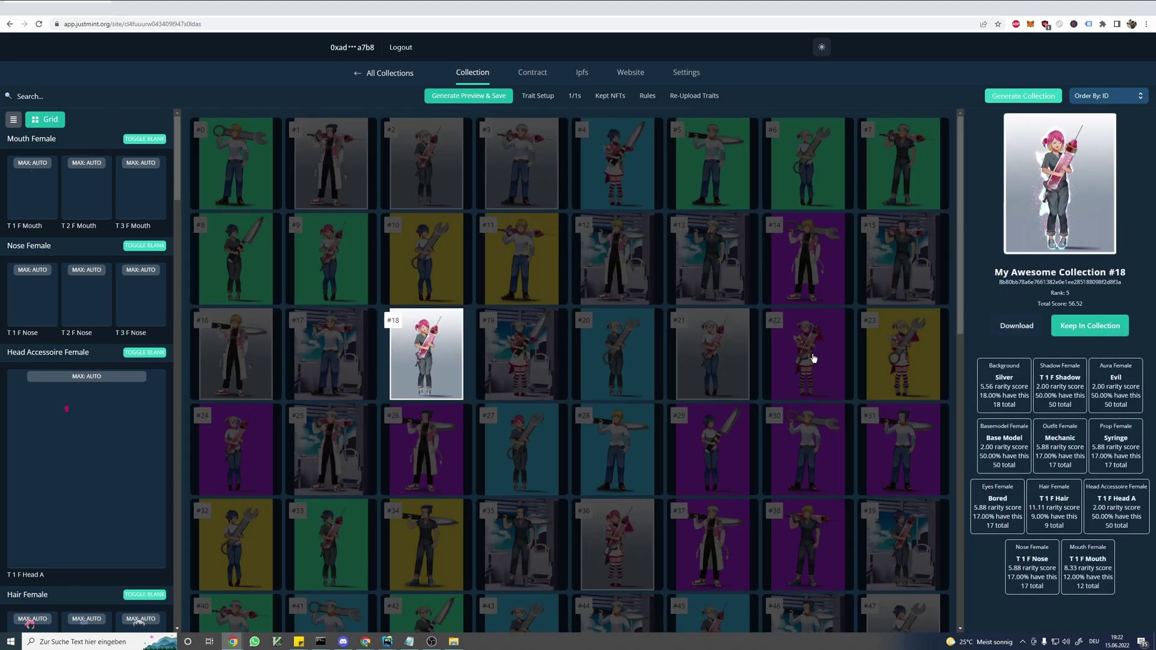
left_click(807, 356)
left_click(714, 374)
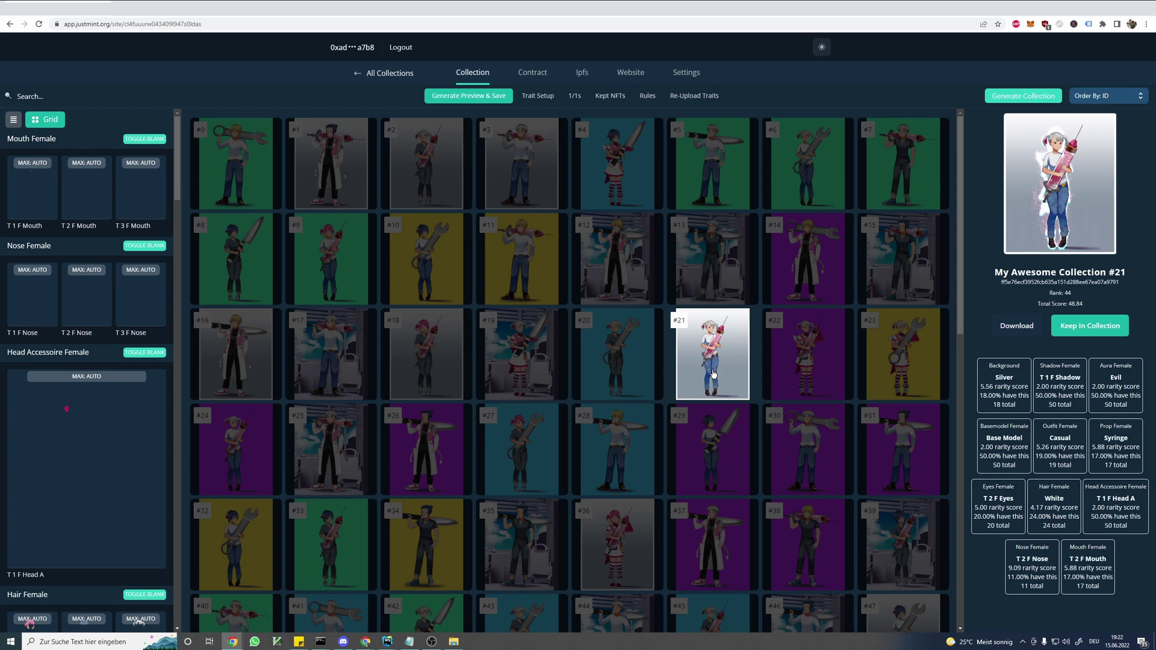
left_click(629, 369)
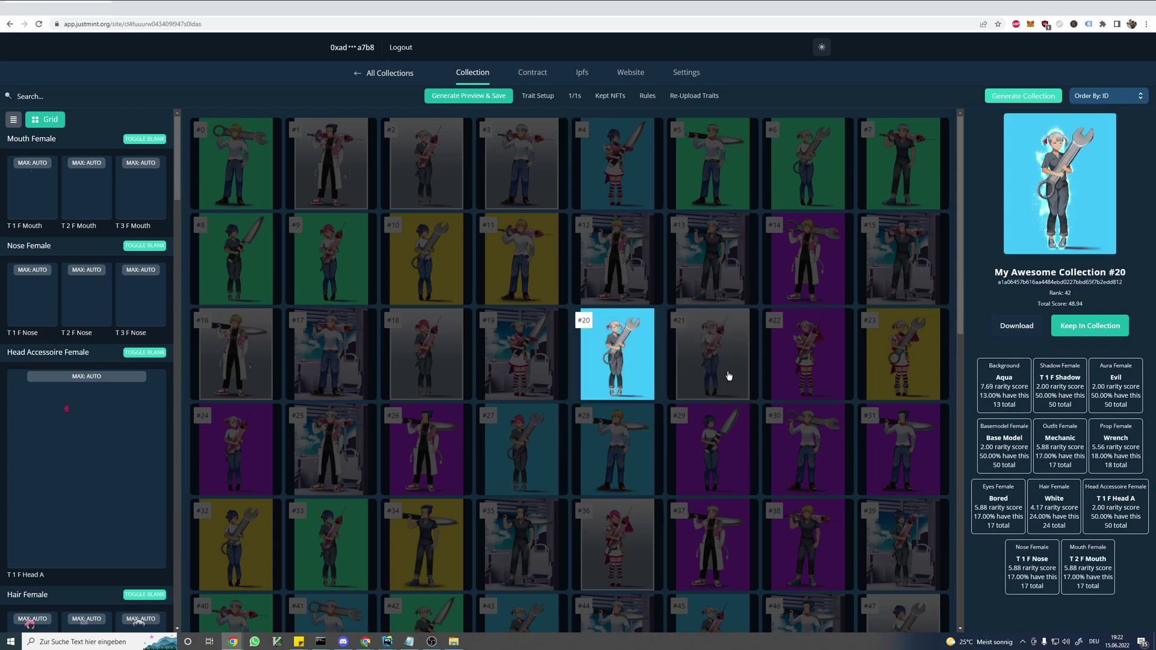
left_click(732, 376)
left_click(826, 355)
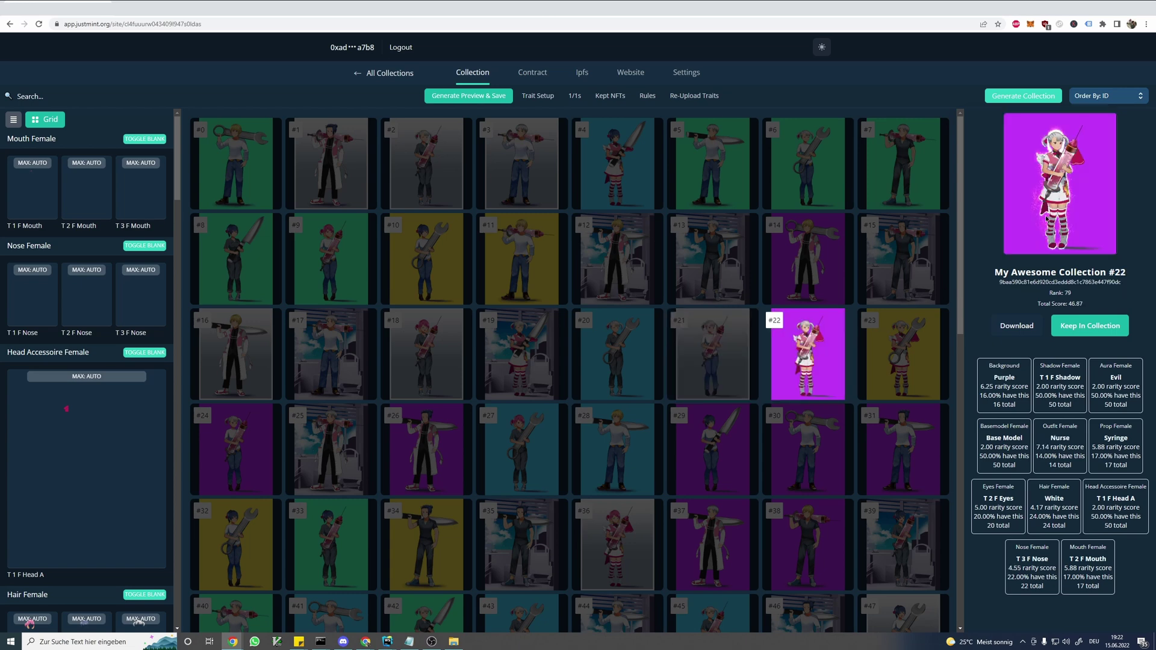
left_click(737, 357)
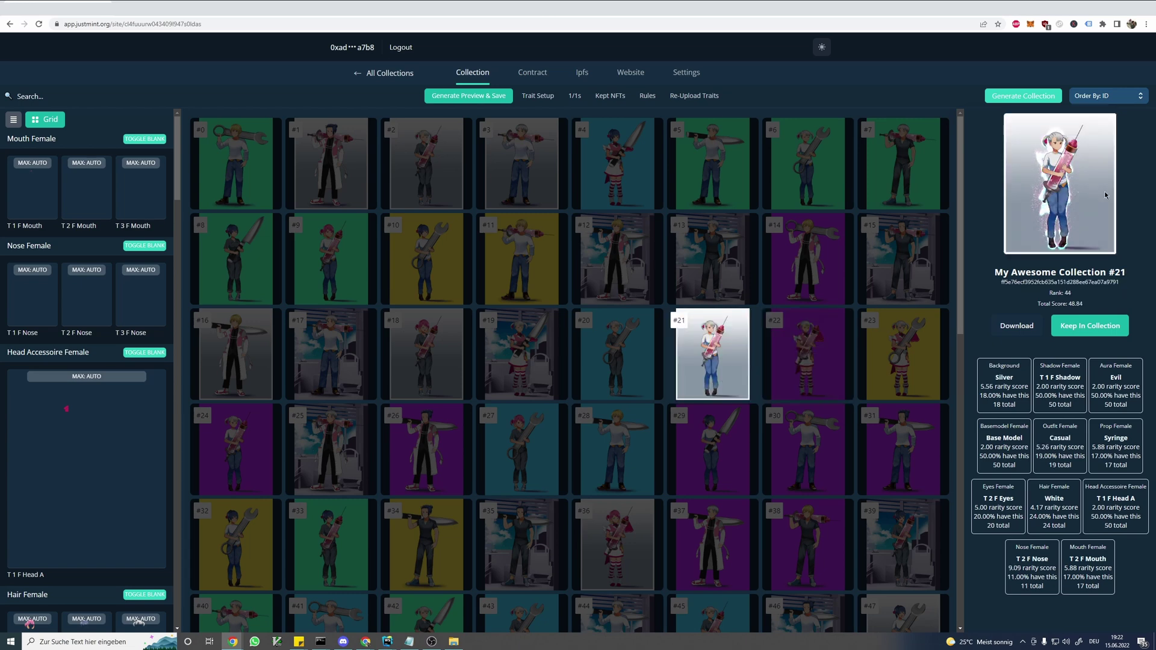
left_click(782, 379)
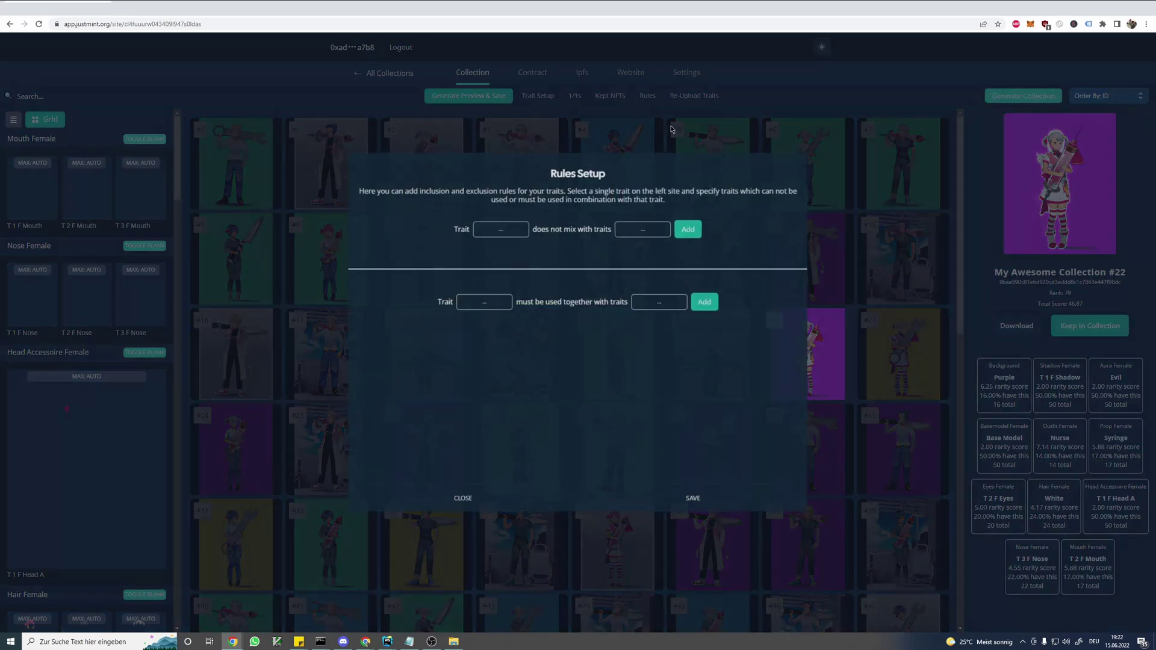
- In Rules Setup, choose Aura Female/Evil as the rule's trait
left_click(648, 97)
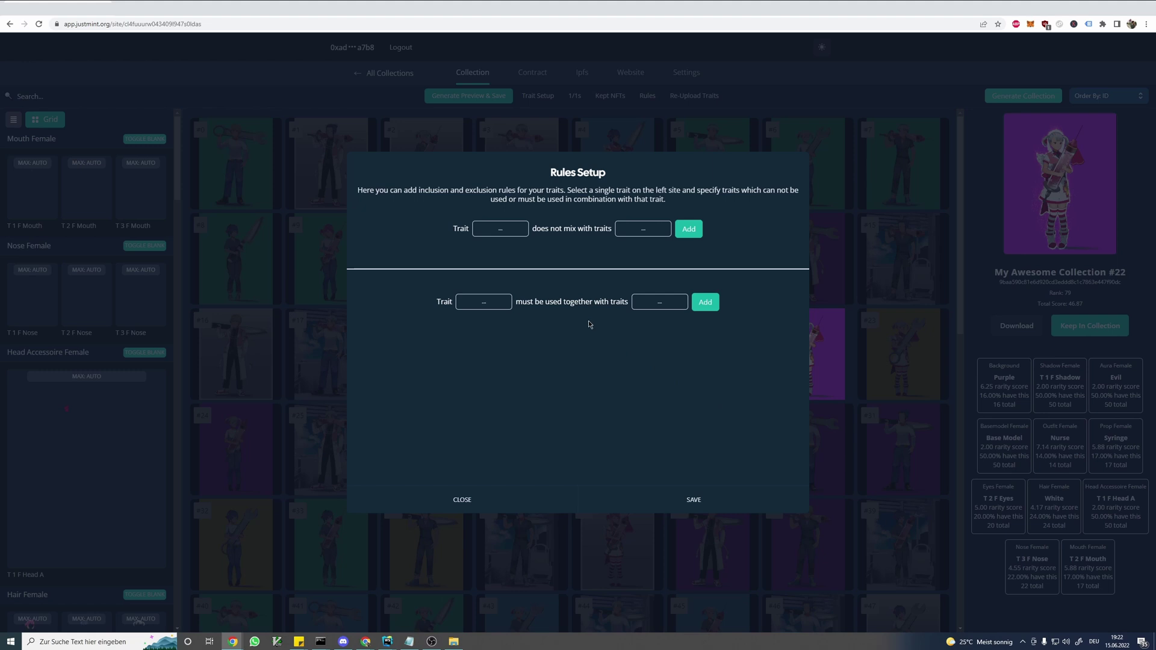
left_click(497, 308)
scroll(519, 403, "down", 5)
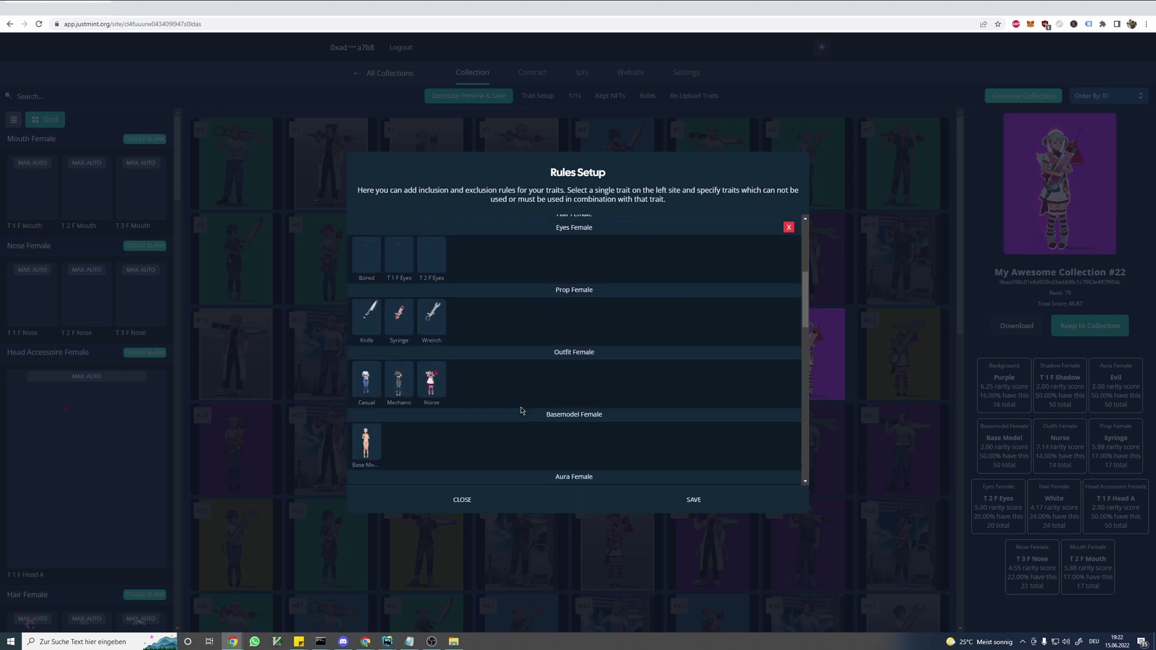
scroll(522, 410, "down", 4)
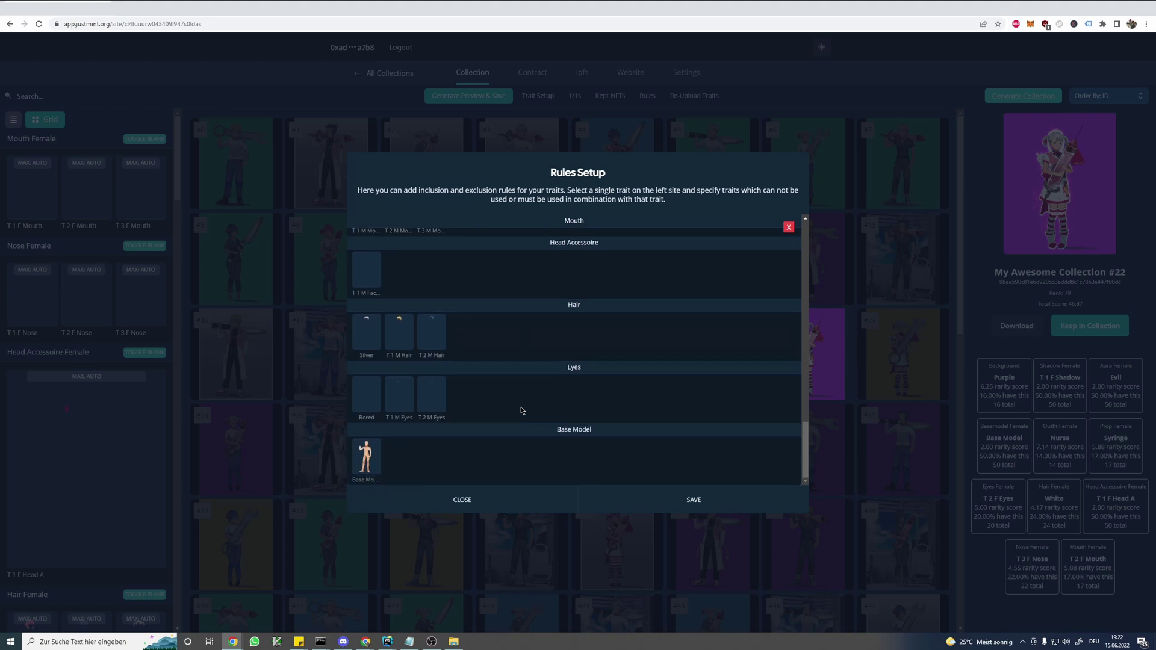
scroll(522, 410, "up", 6)
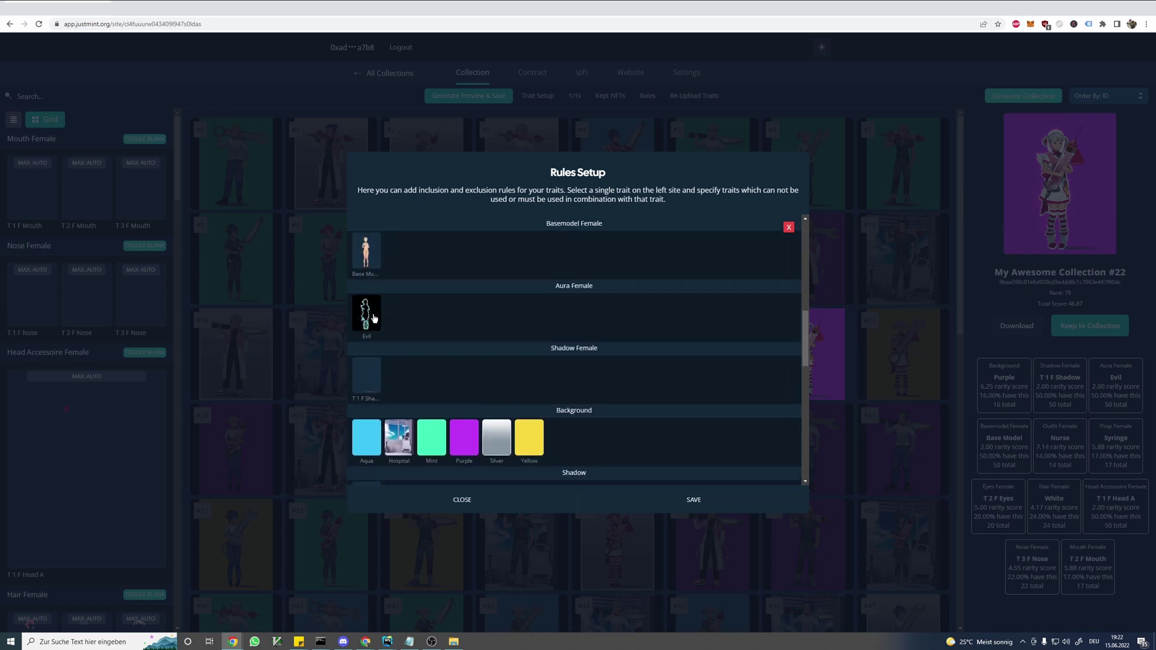
left_click(374, 312)
left_click(789, 228)
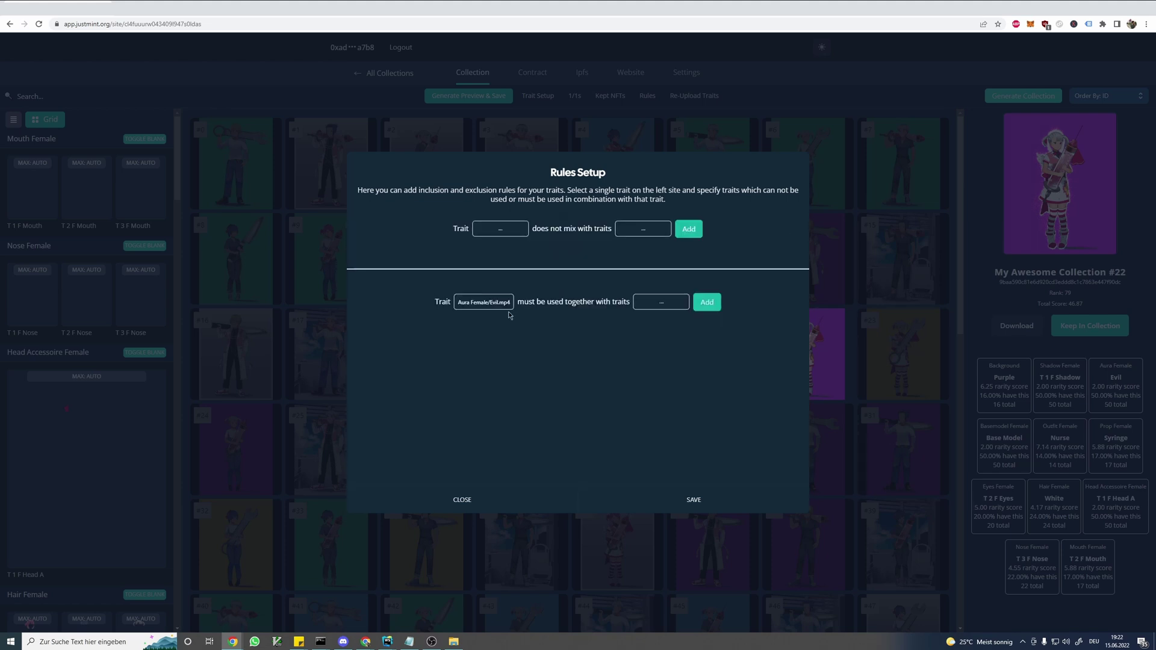
- Require Outfit Female/Nurse alongside it, add the rule and save the rules
left_click(656, 304)
scroll(655, 311, "down", 4)
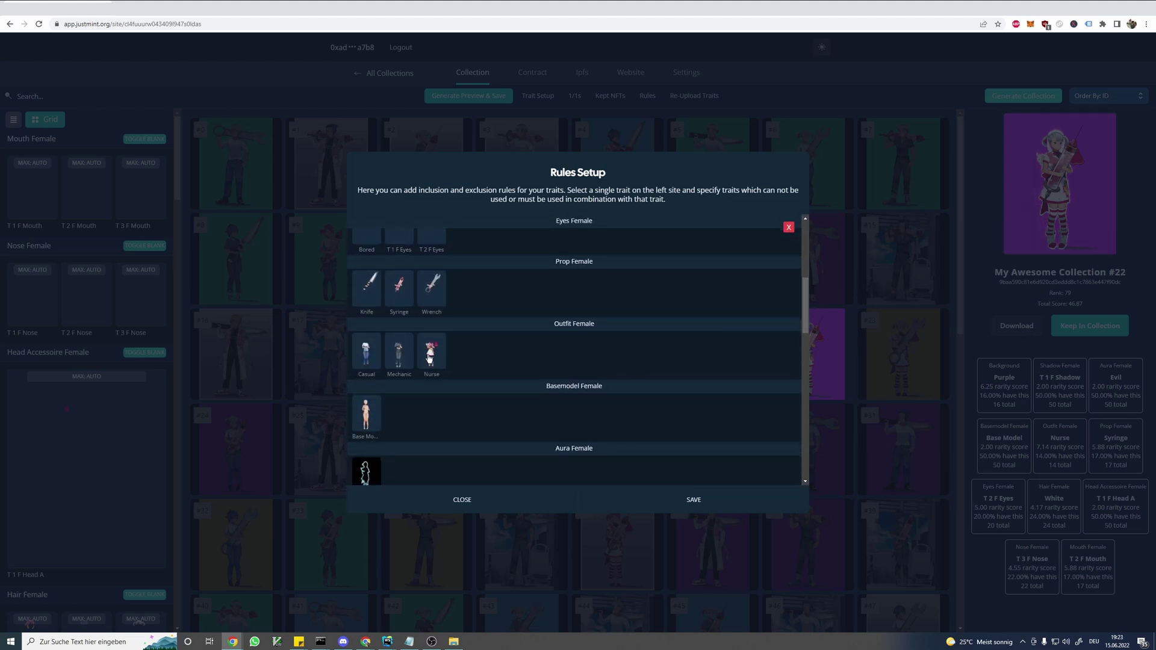
left_click(430, 359)
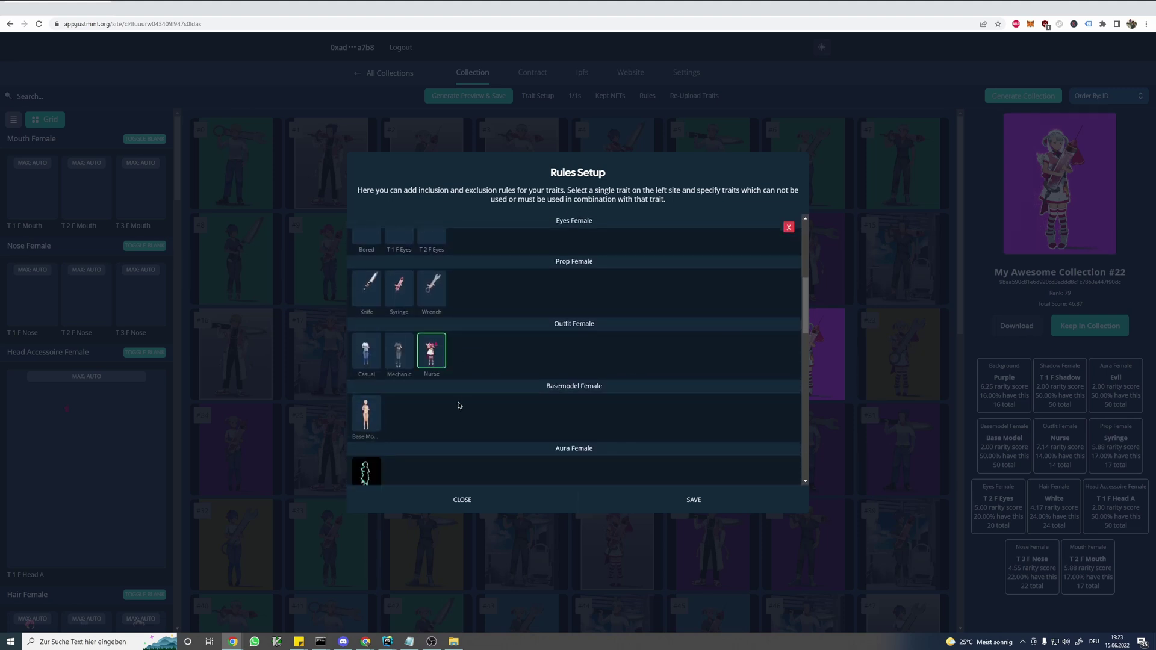
left_click(789, 229)
left_click(712, 301)
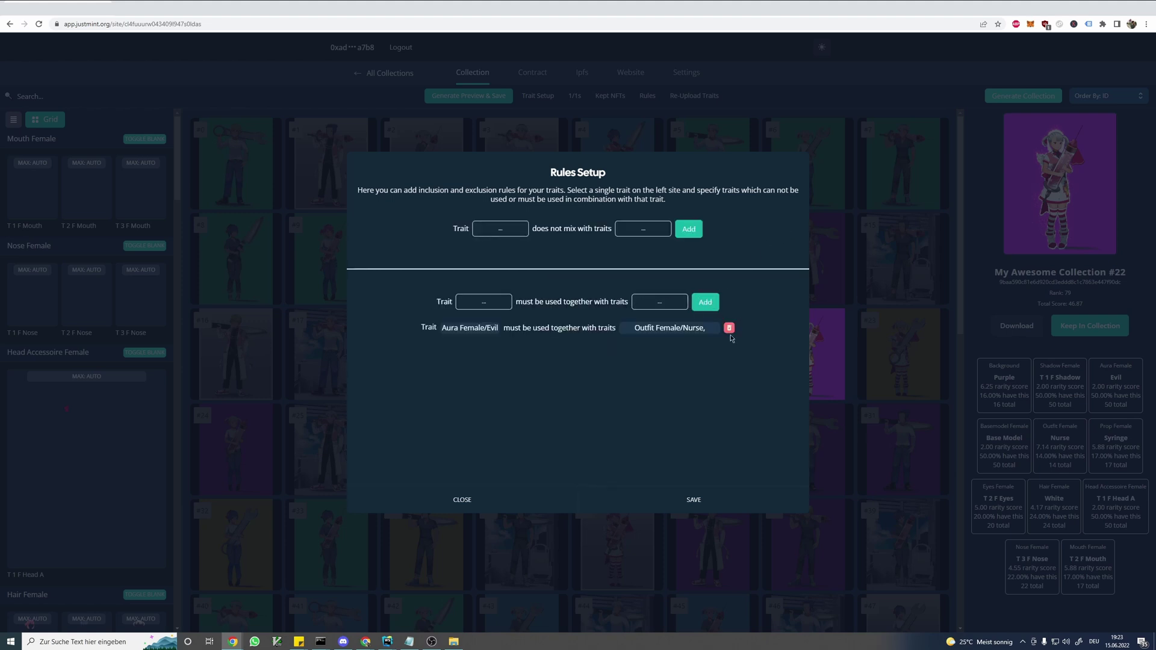
left_click(743, 511)
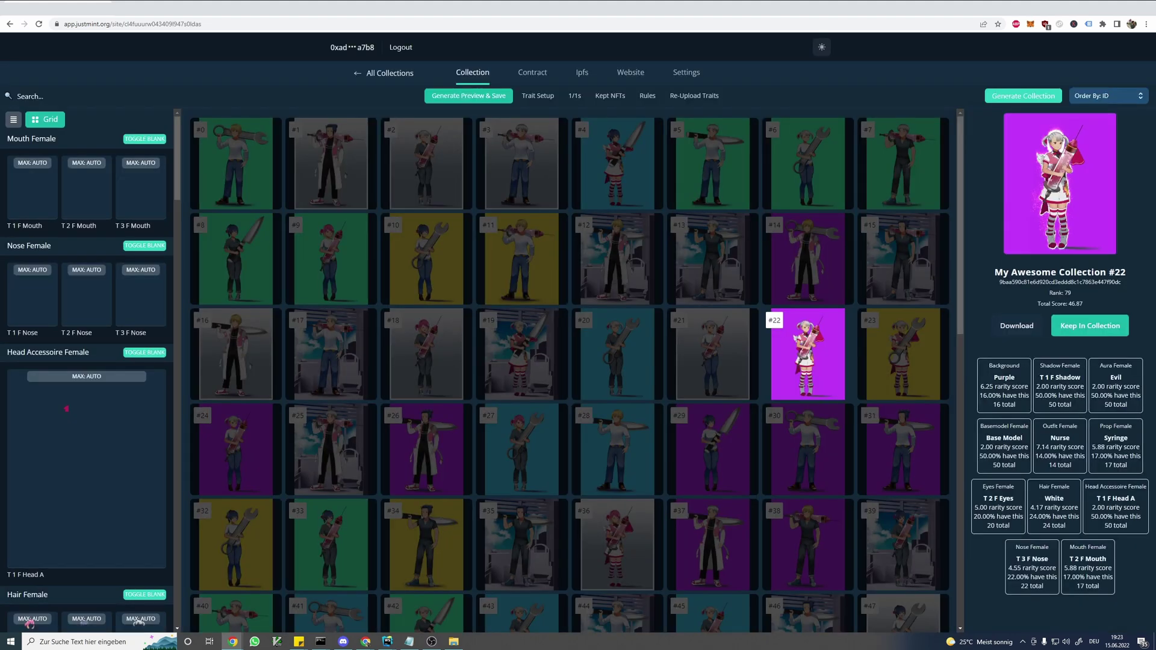
- Regenerate the preview with the new rule and check items #20, #19 and #14
left_click(469, 96)
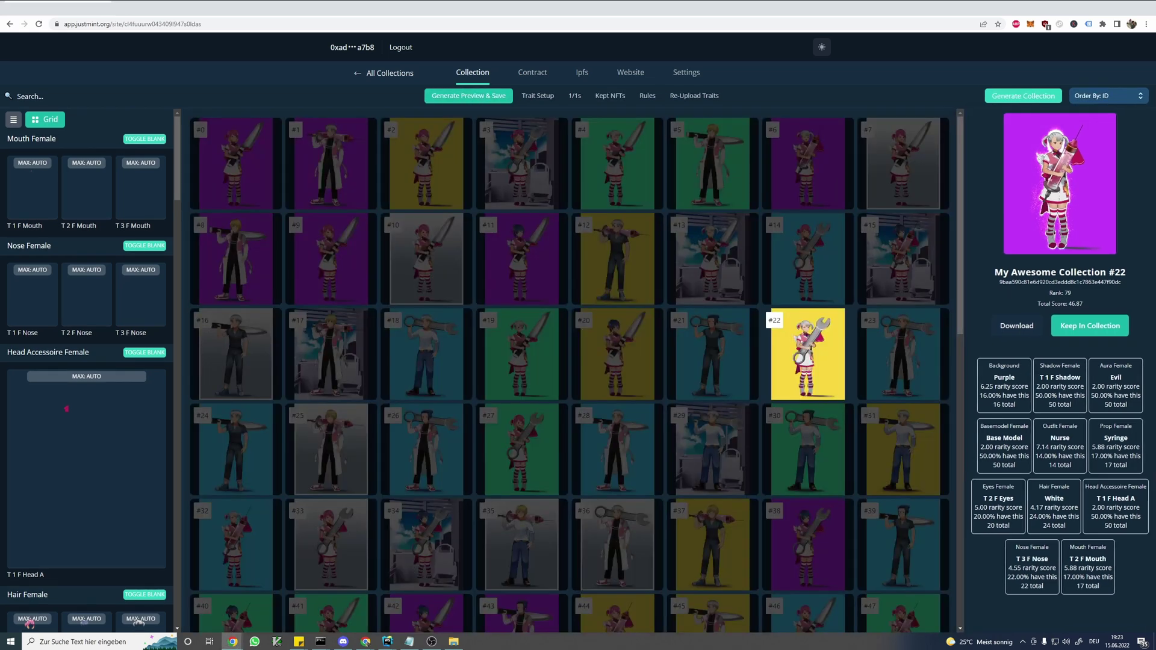
left_click(639, 370)
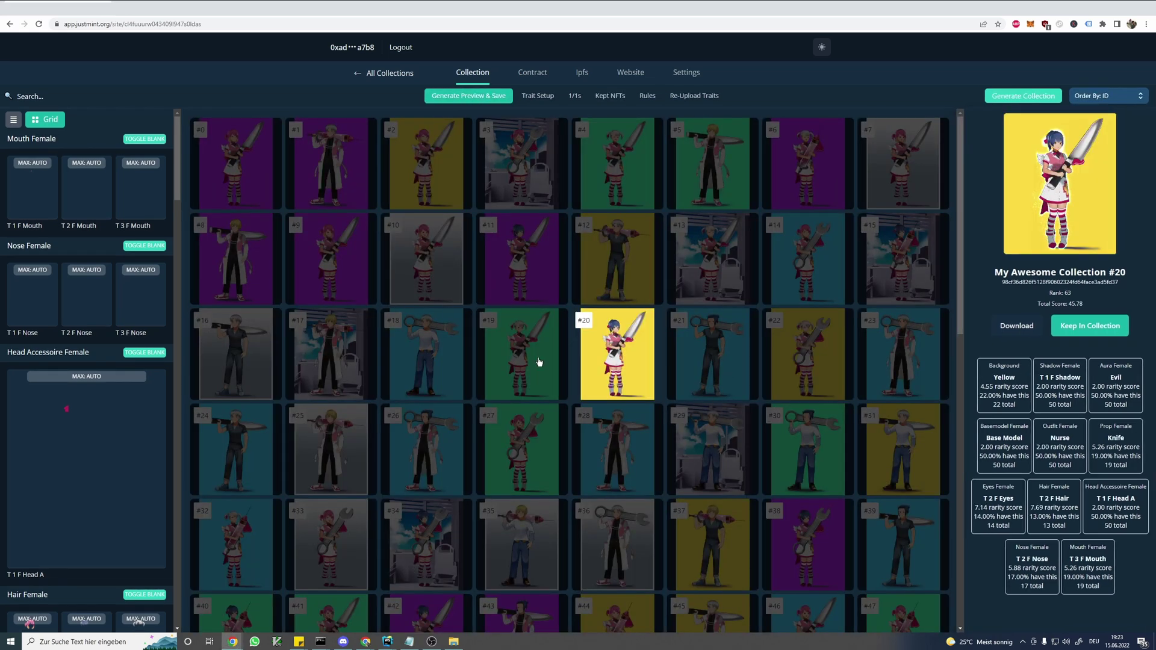
left_click(539, 361)
left_click(805, 260)
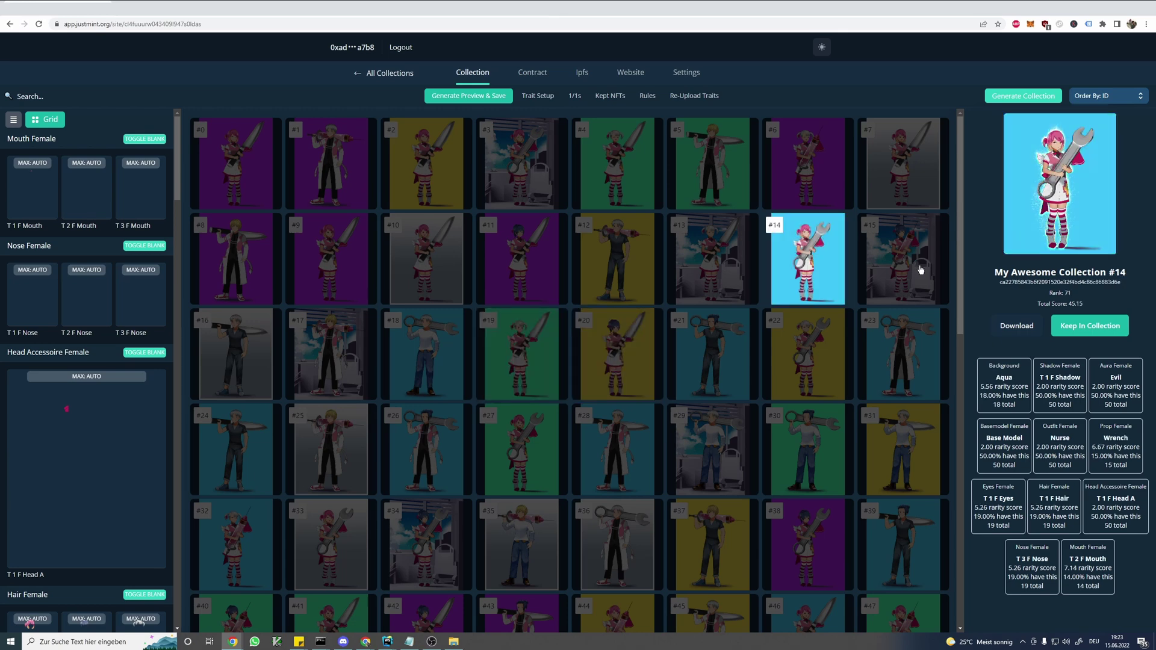
- Inspect the traits of items #15, #11, #9, #10 and #27, ending on #19
left_click(917, 265)
left_click(519, 262)
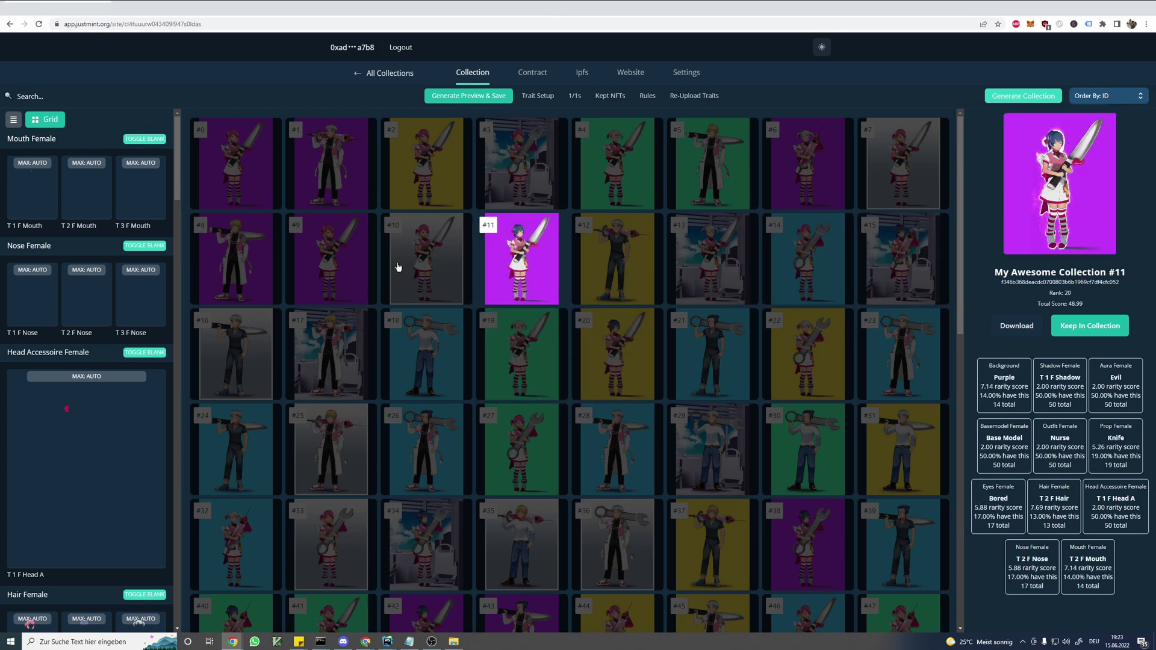
left_click(335, 262)
left_click(427, 260)
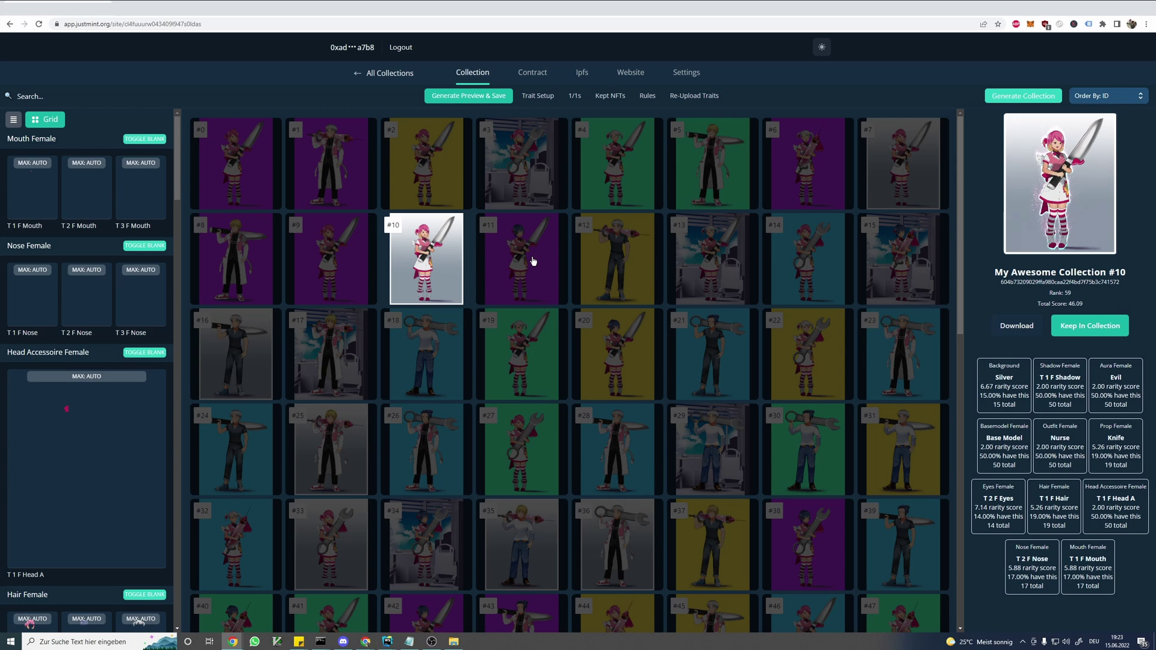
left_click(524, 292)
left_click(527, 368)
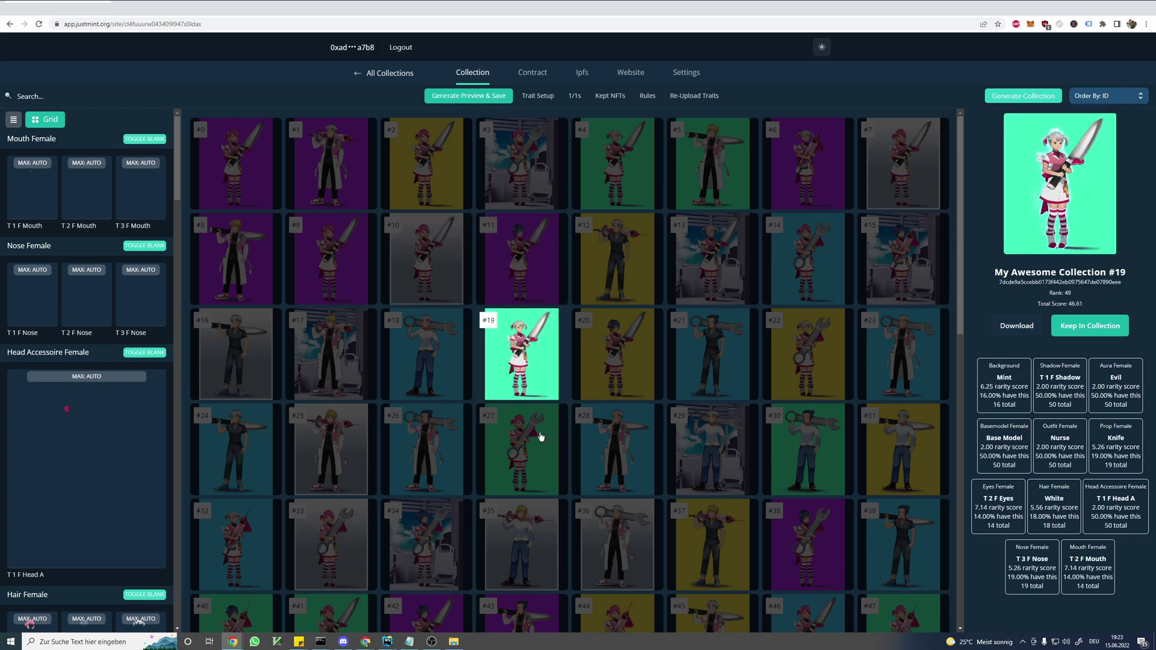
left_click(540, 435)
left_click(539, 367)
- Add a blank card beside Evil in the Aura Female trait with TOGGLE BLANK
scroll(144, 376, "down", 20)
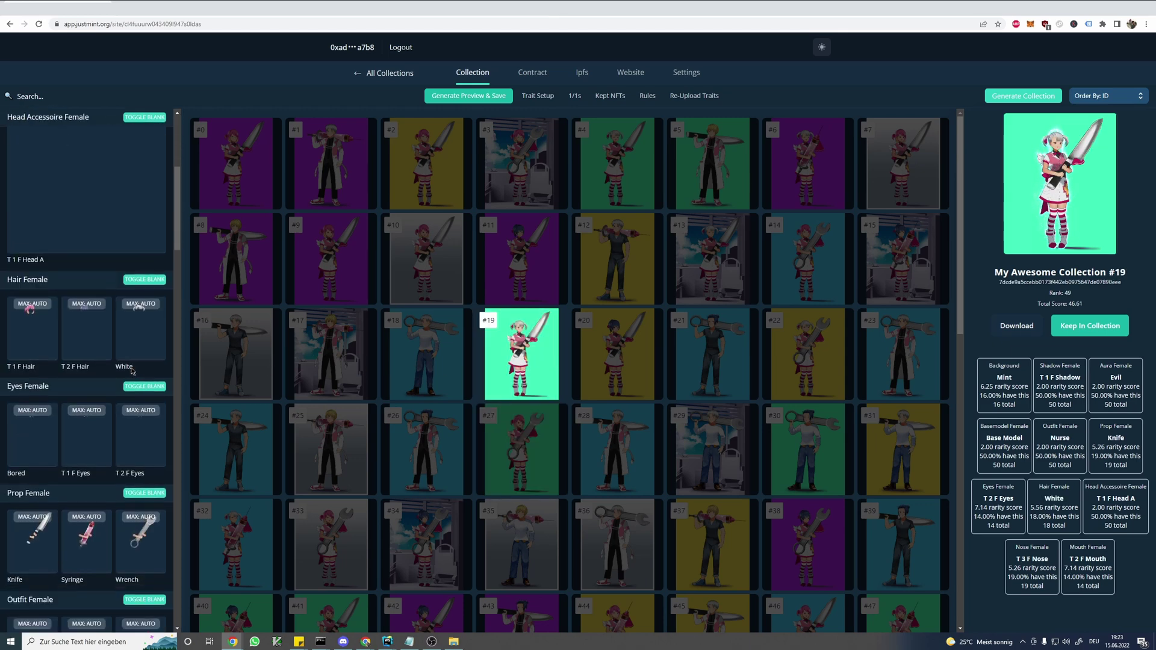
scroll(127, 383, "up", 3)
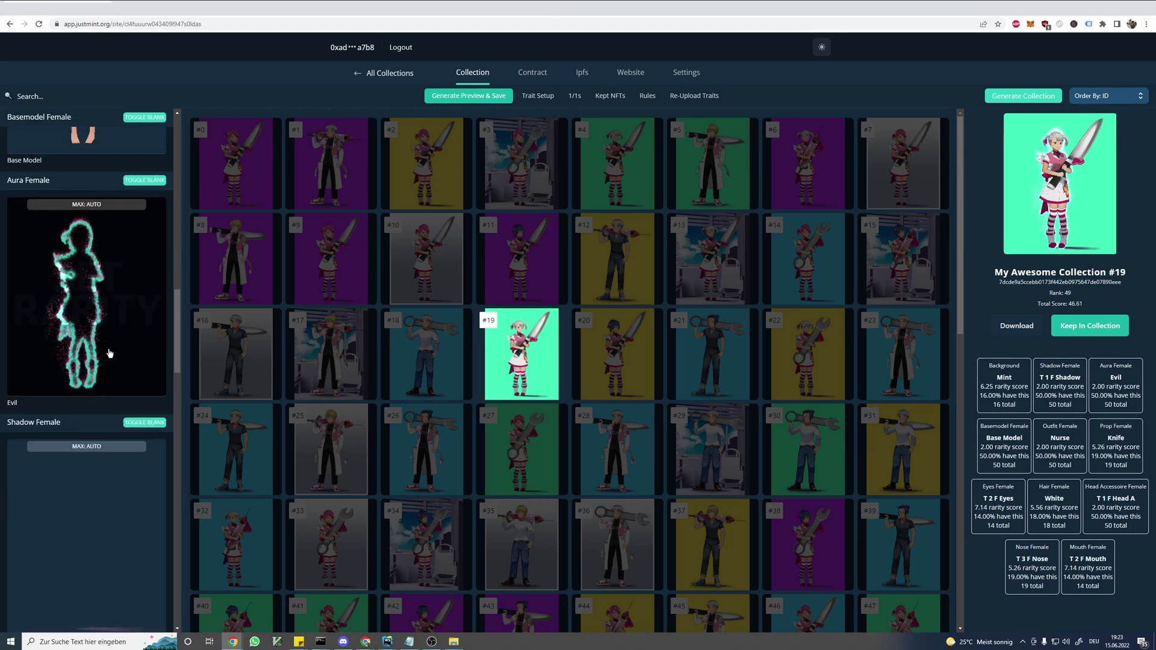
scroll(96, 358, "up", 2)
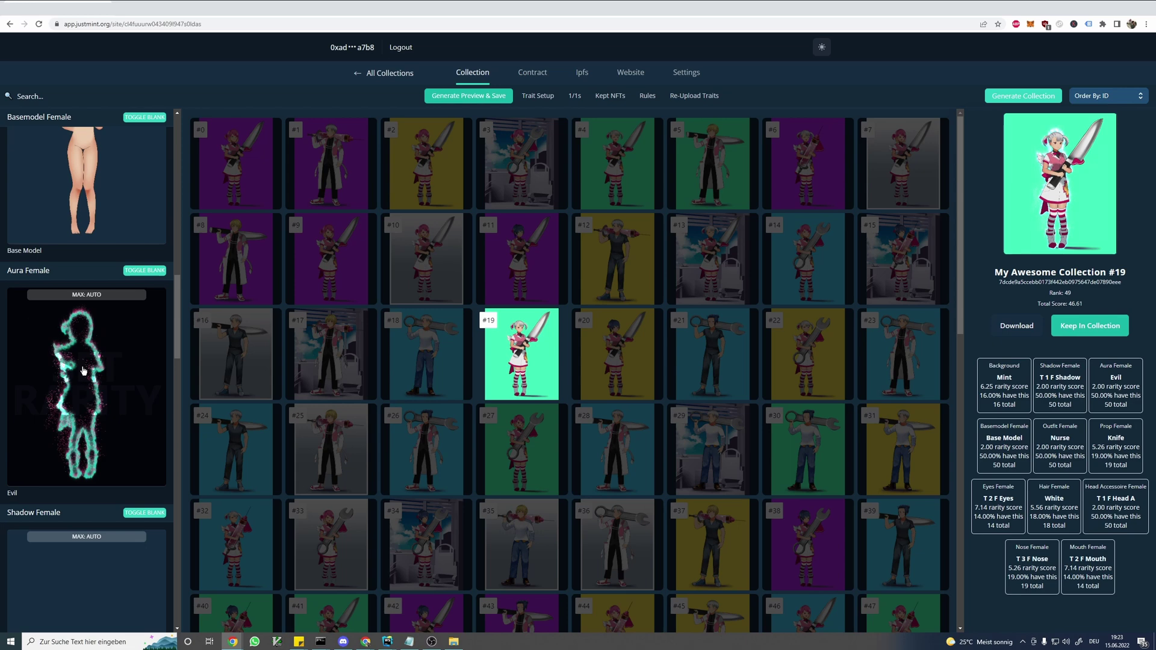
left_click(160, 275)
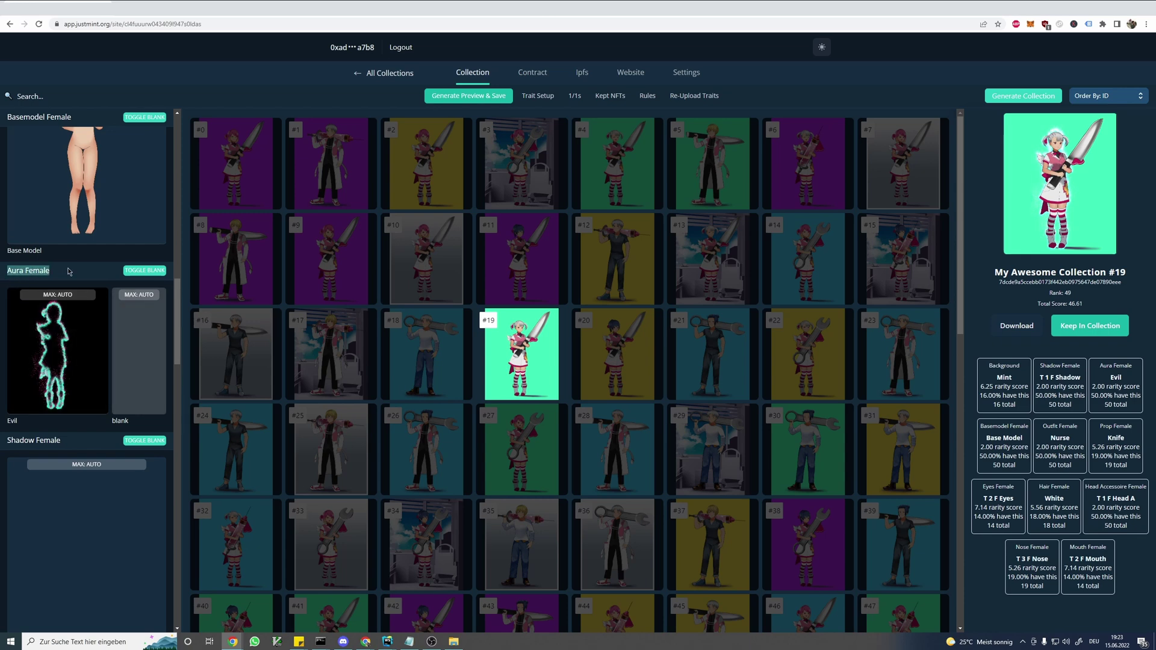
- Regenerate the preview, check items #11, #13, #14, #15, #22 and #30, and highlight Evil's 13.00% share
left_click(476, 99)
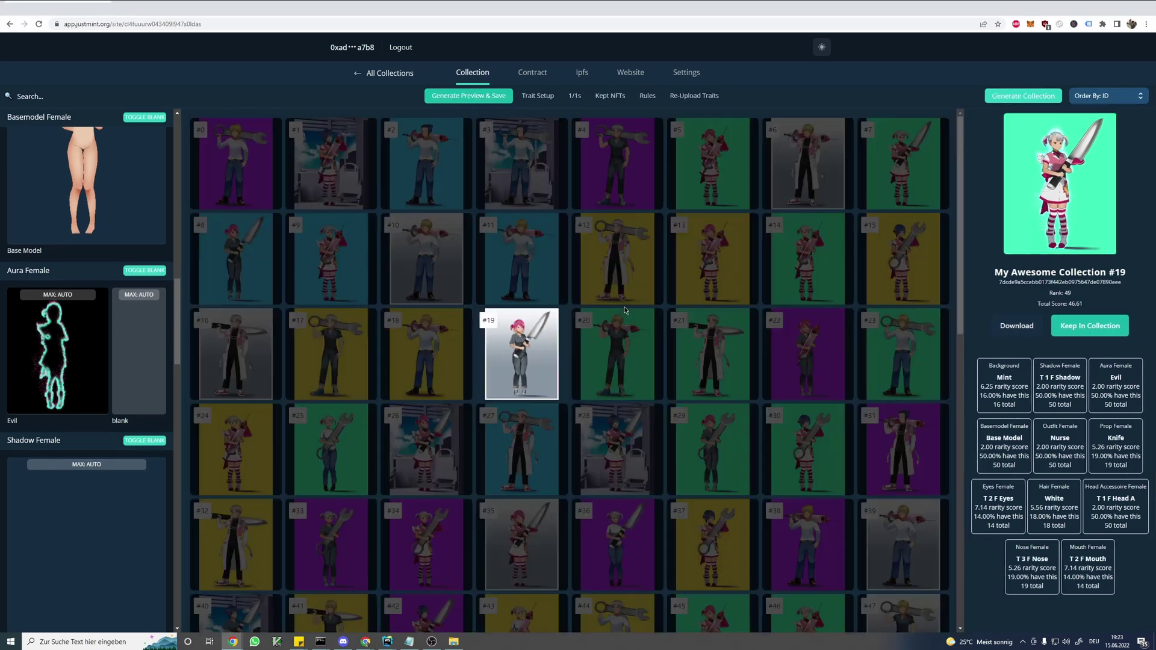
left_click(549, 286)
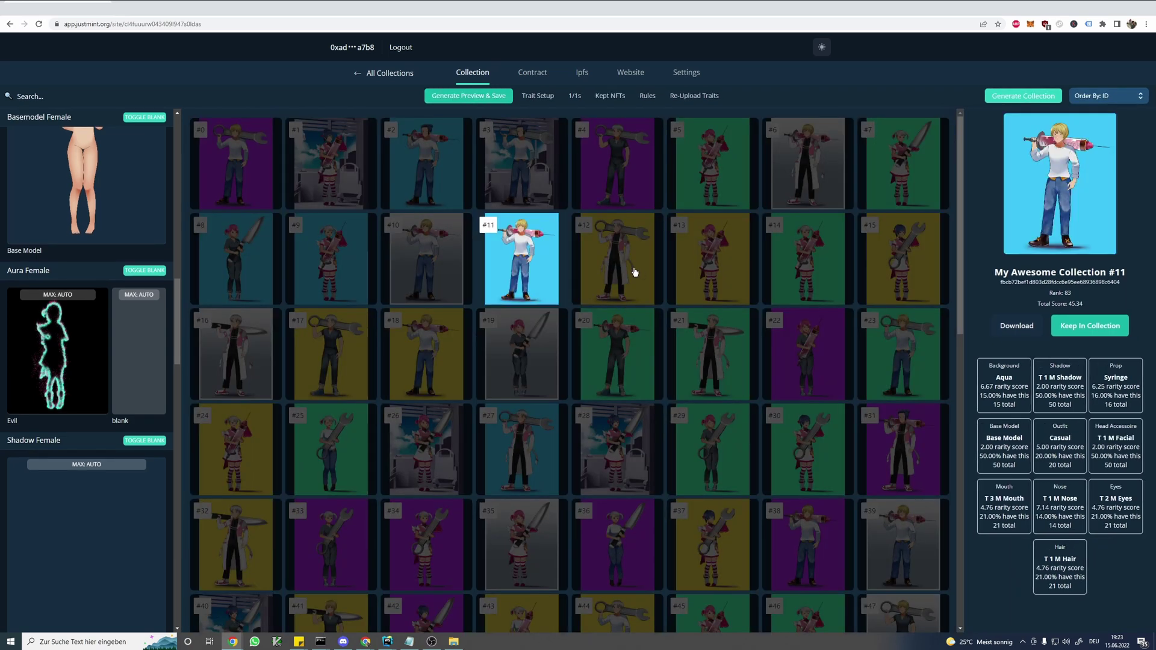
left_click(729, 285)
left_click(806, 265)
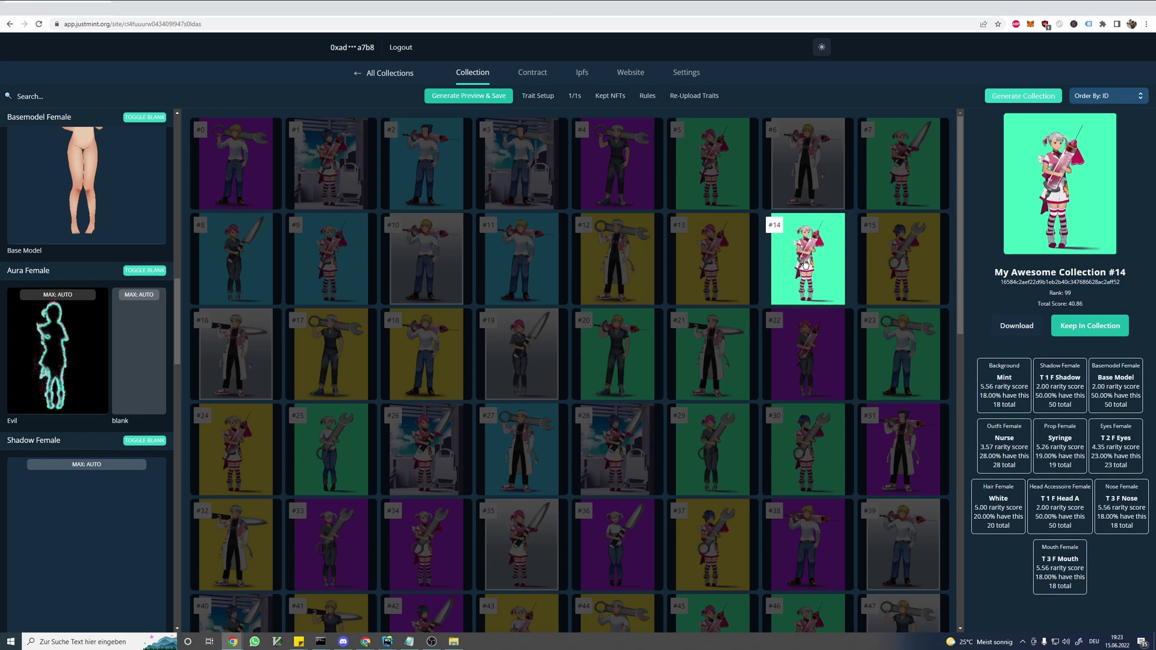
left_click(893, 271)
left_click(820, 357)
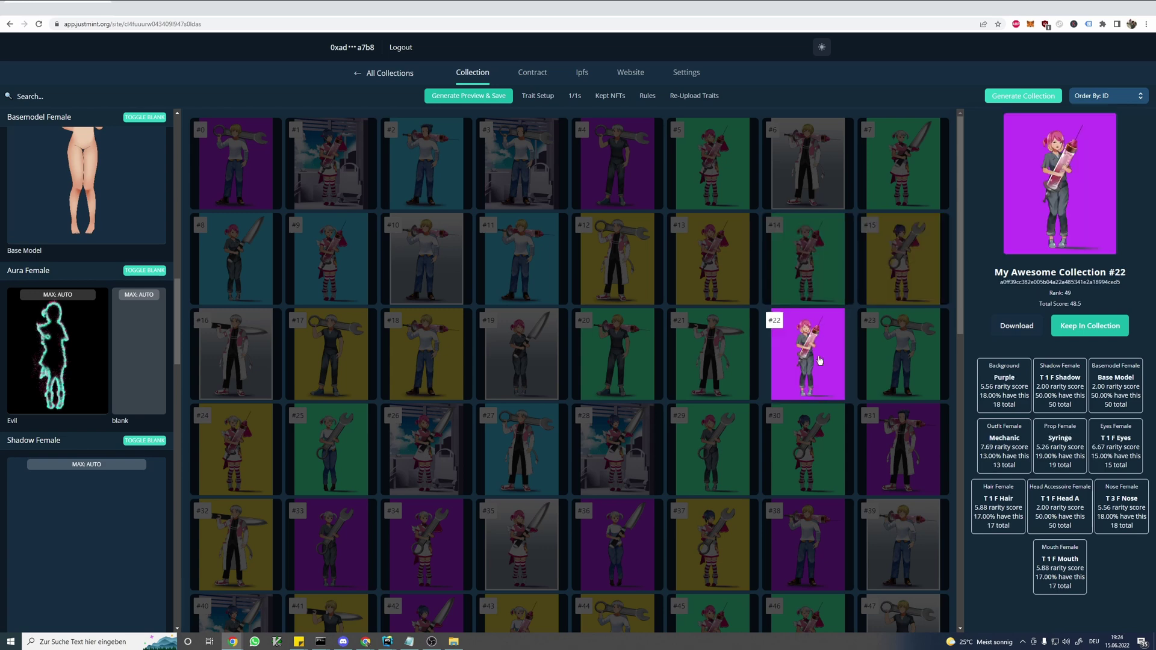
left_click(812, 442)
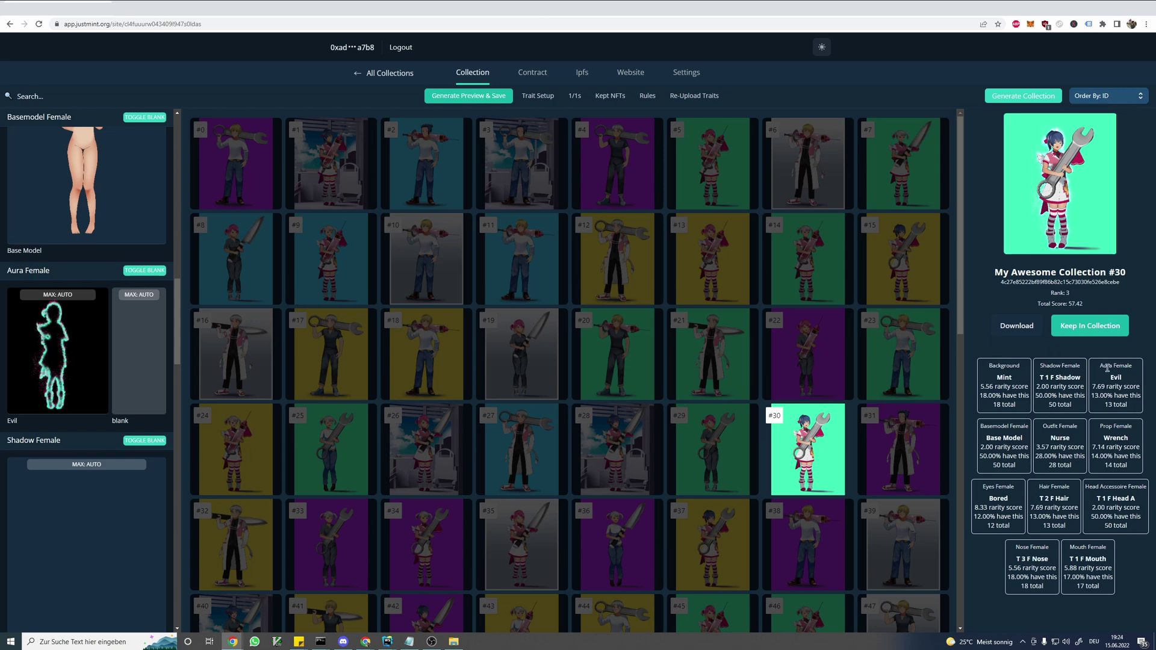
left_click_drag(1092, 397, 1117, 392)
- Set the Evil aura's rarity from Common to Epic
left_click(60, 348)
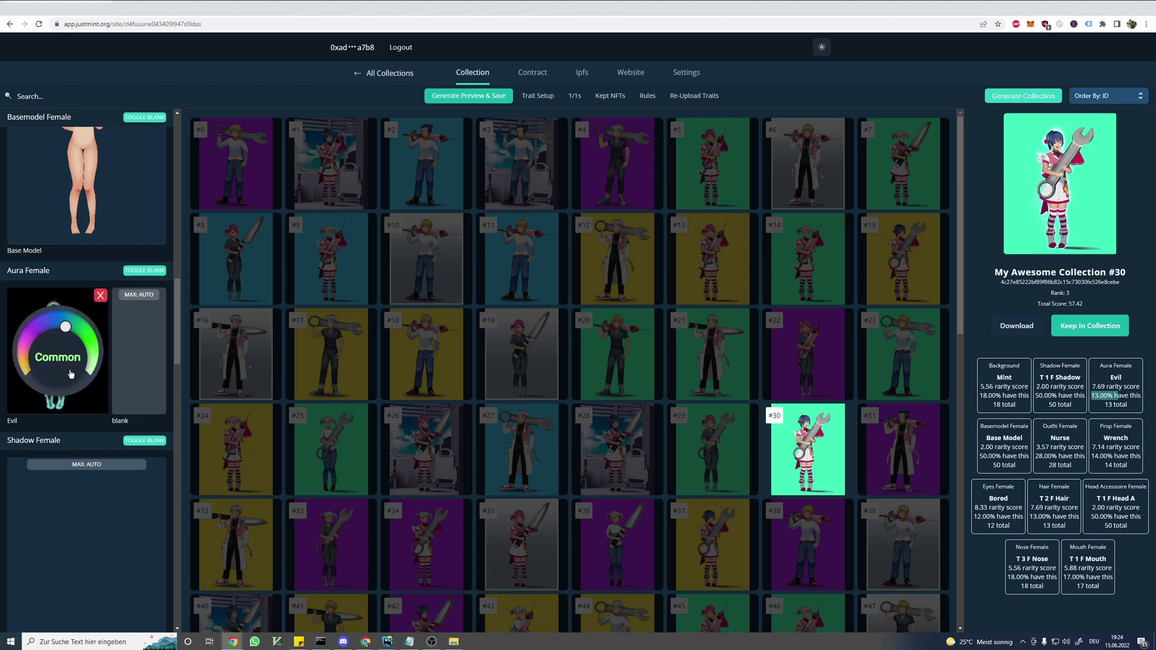
left_click_drag(91, 359, 34, 344)
left_click(100, 296)
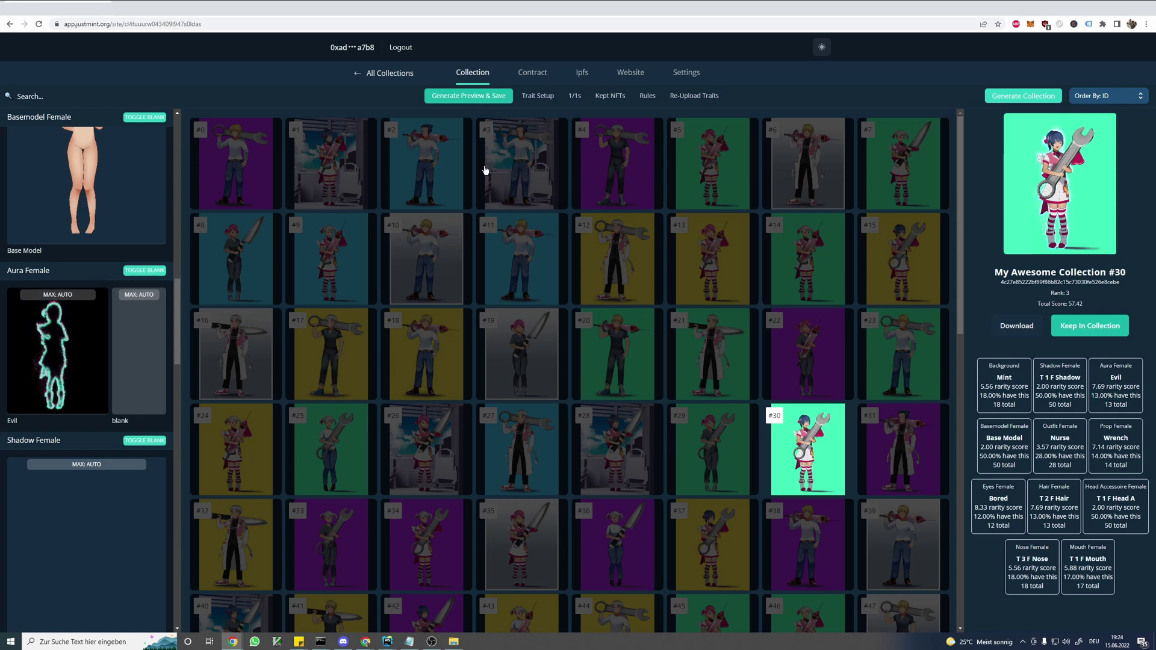
- Regenerate and save the preview, then view item #19's traits
left_click(489, 100)
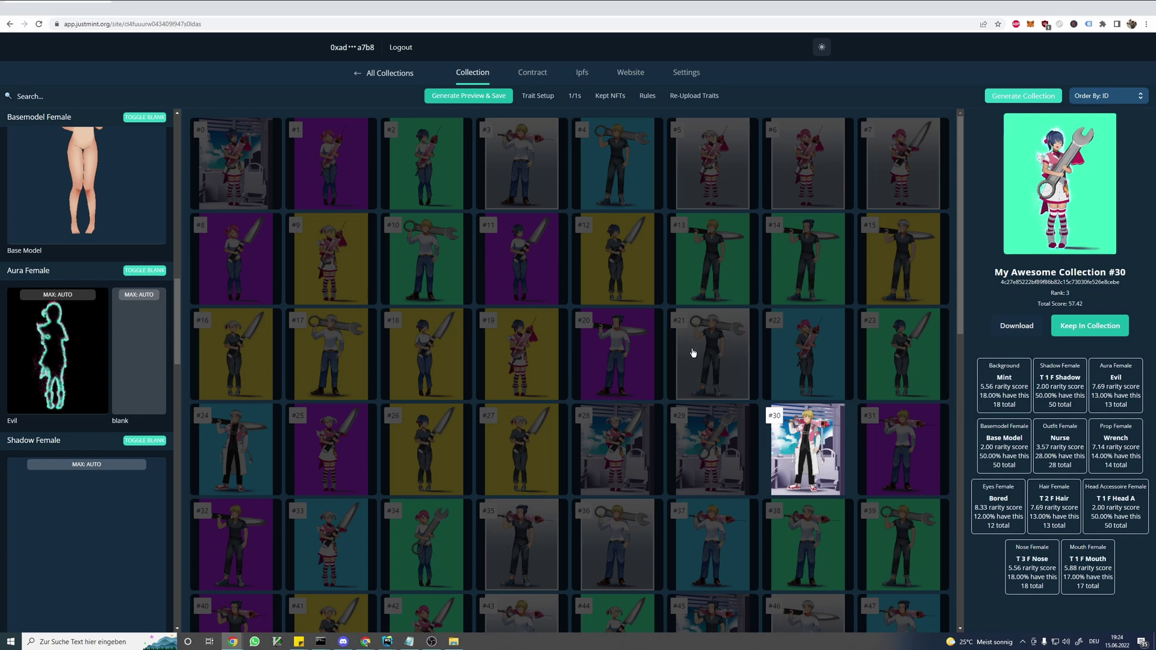
left_click(529, 353)
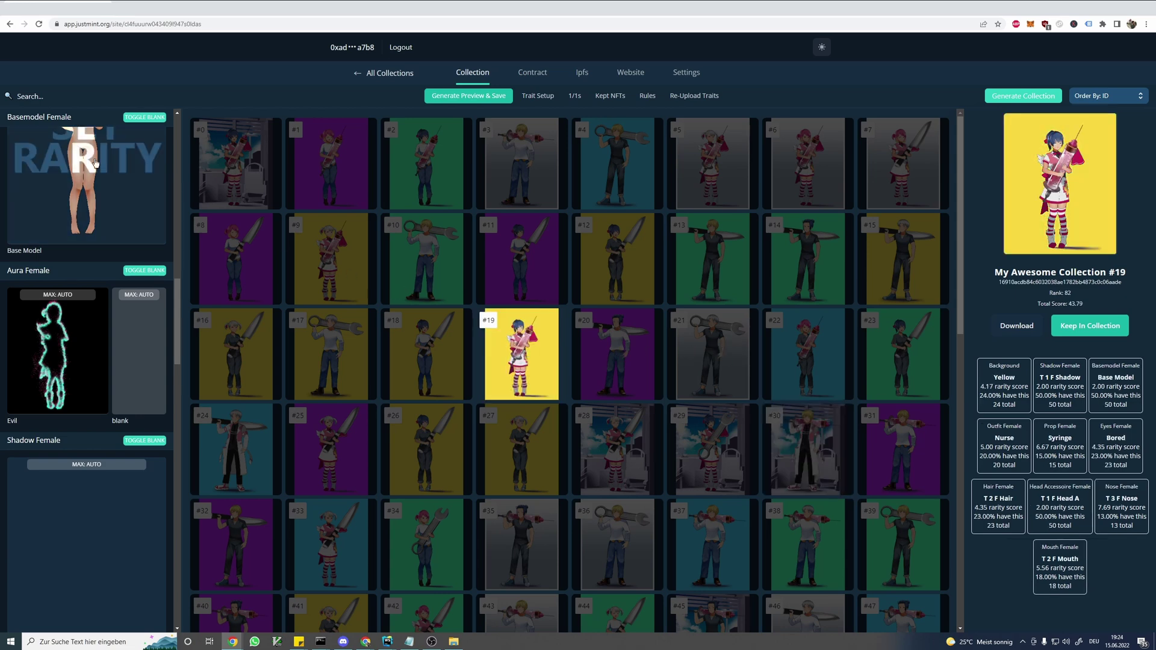
scroll(82, 290, "up", 5)
scroll(81, 291, "up", 5)
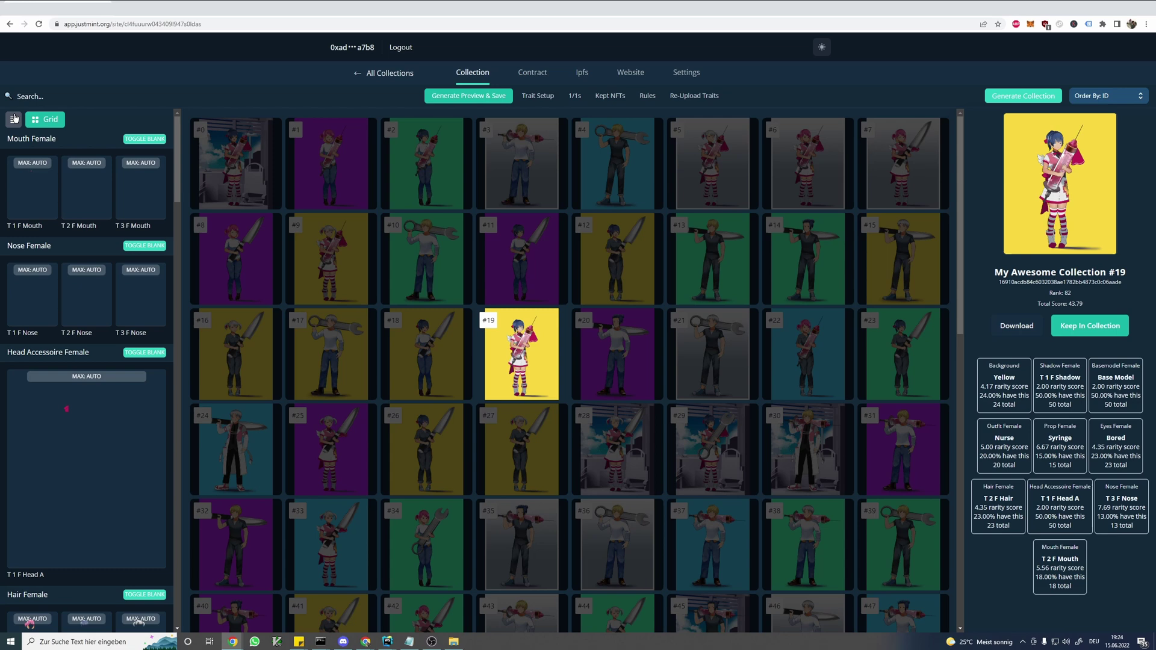
- Switch the trait panel to List and filter the preview to Aura Female: Evil
left_click(23, 119)
scroll(78, 343, "down", 12)
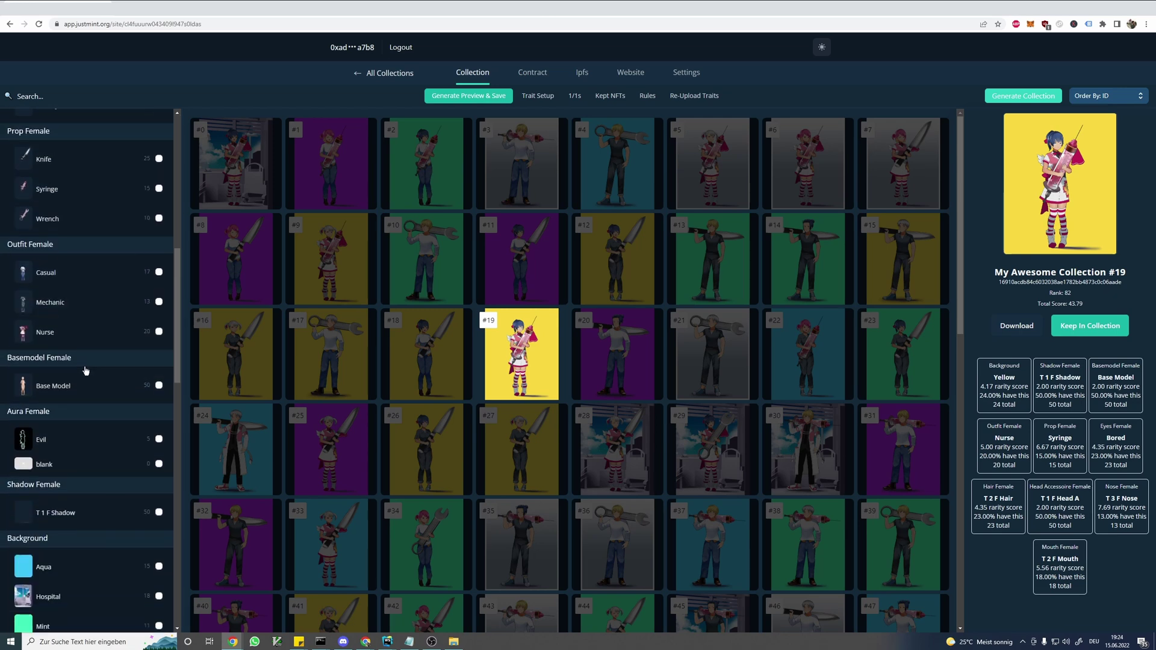
left_click(83, 412)
scroll(82, 409, "up", 10)
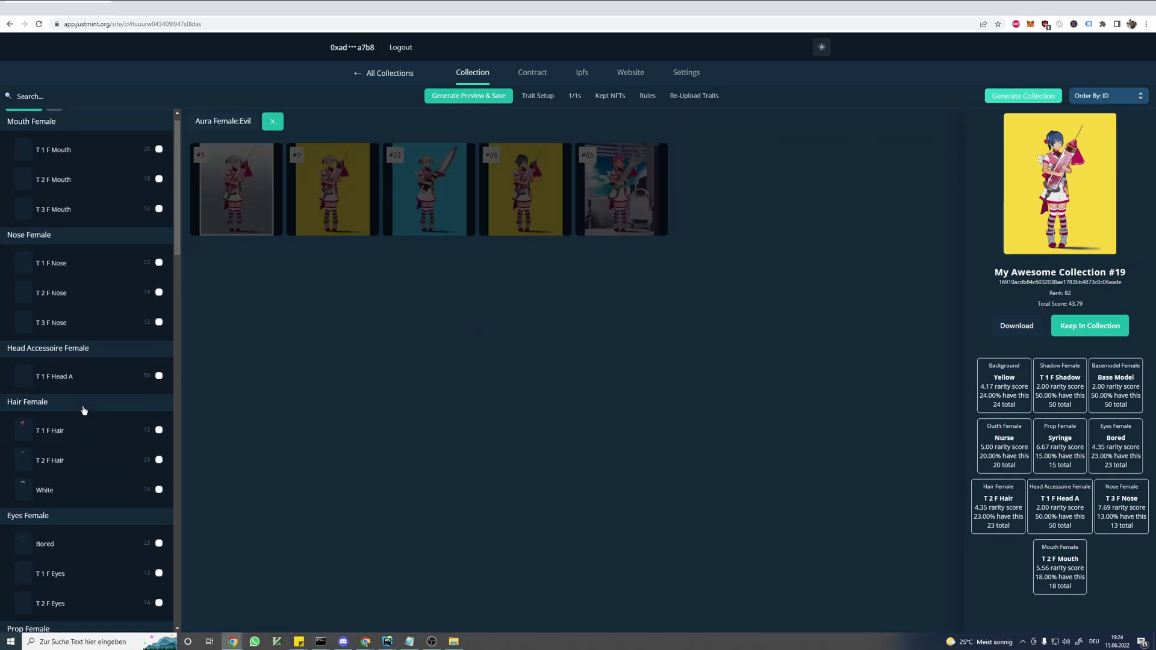
- Return to Grid view and regenerate the filtered preview four times
left_click(476, 98)
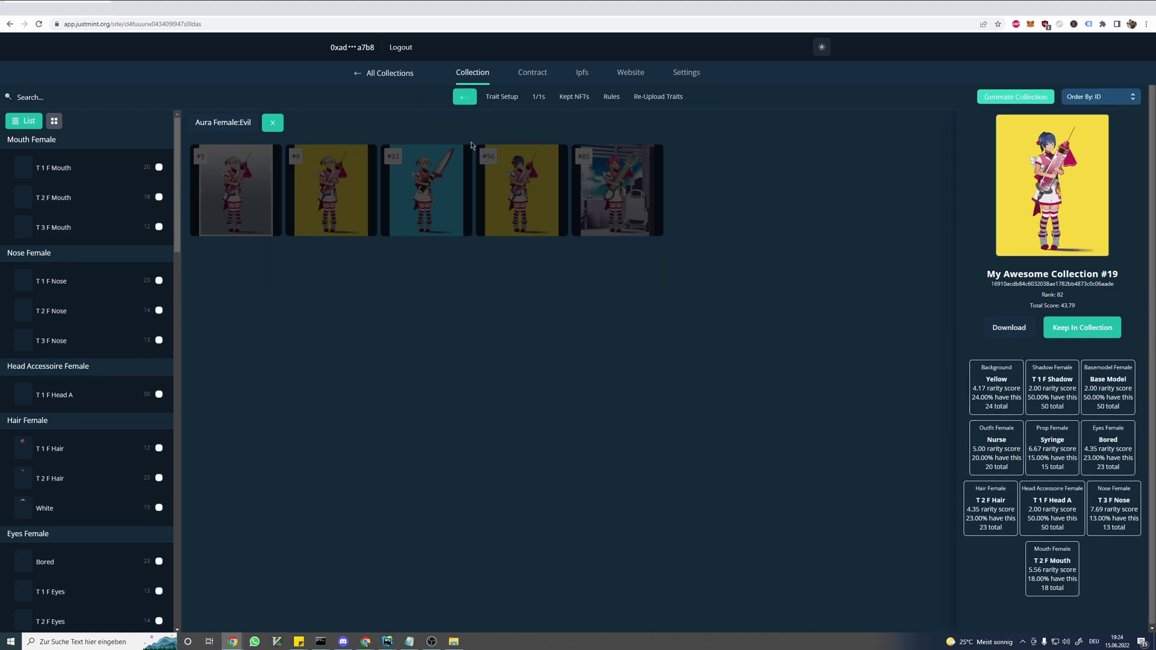
left_click(55, 121)
left_click(474, 101)
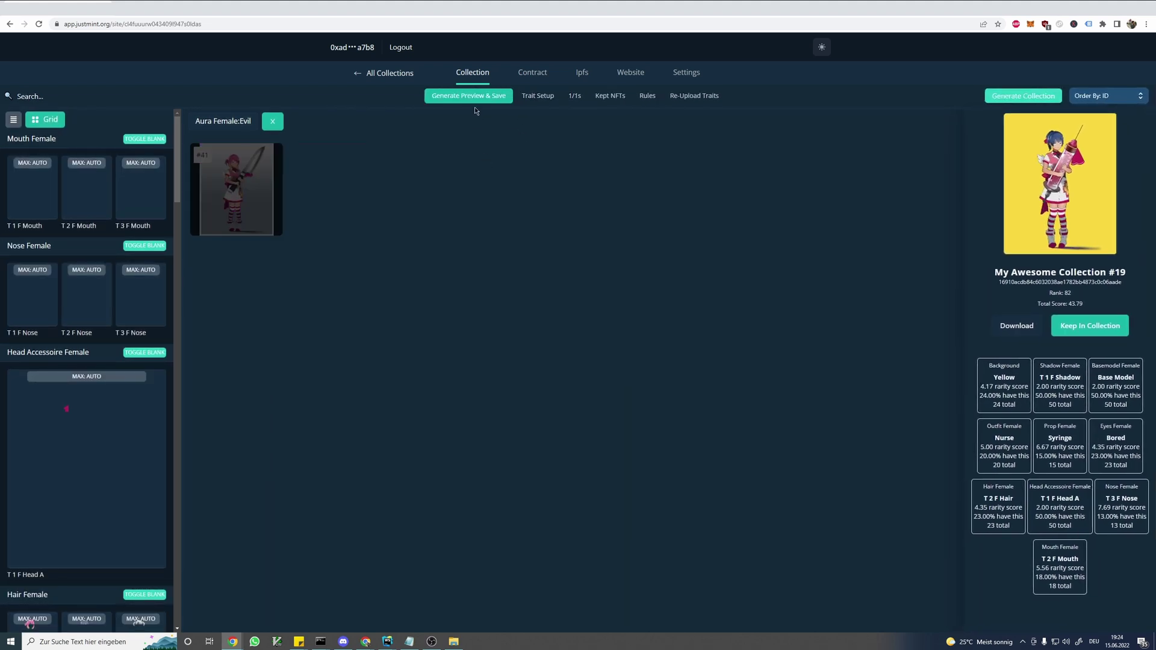
left_click(475, 107)
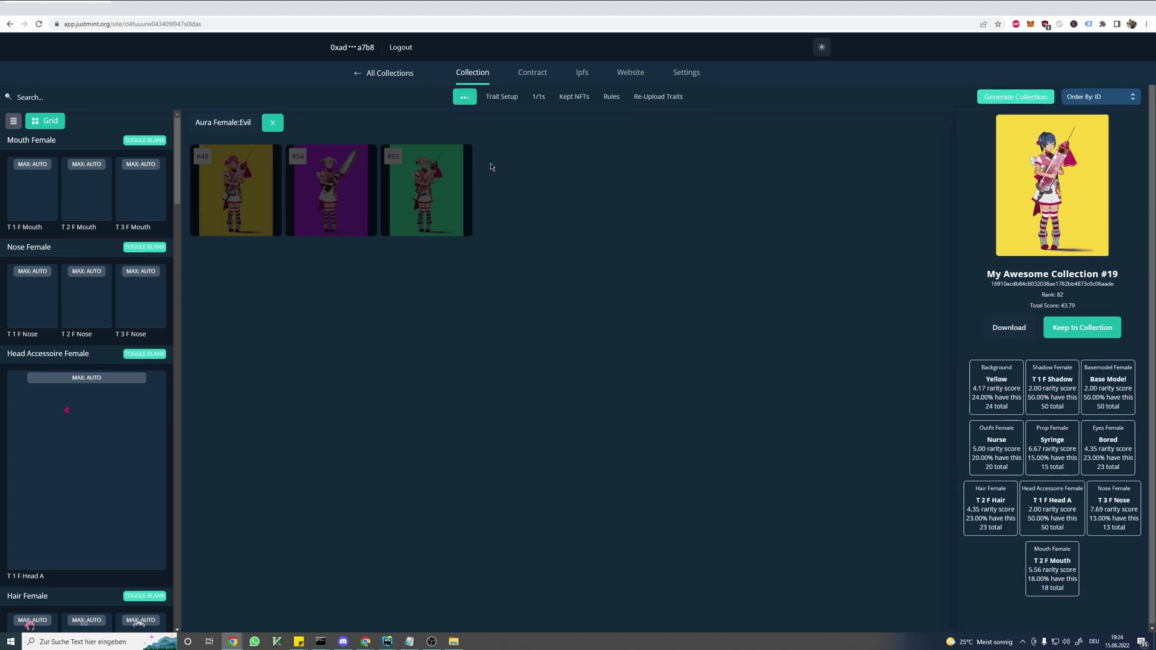
left_click(479, 97)
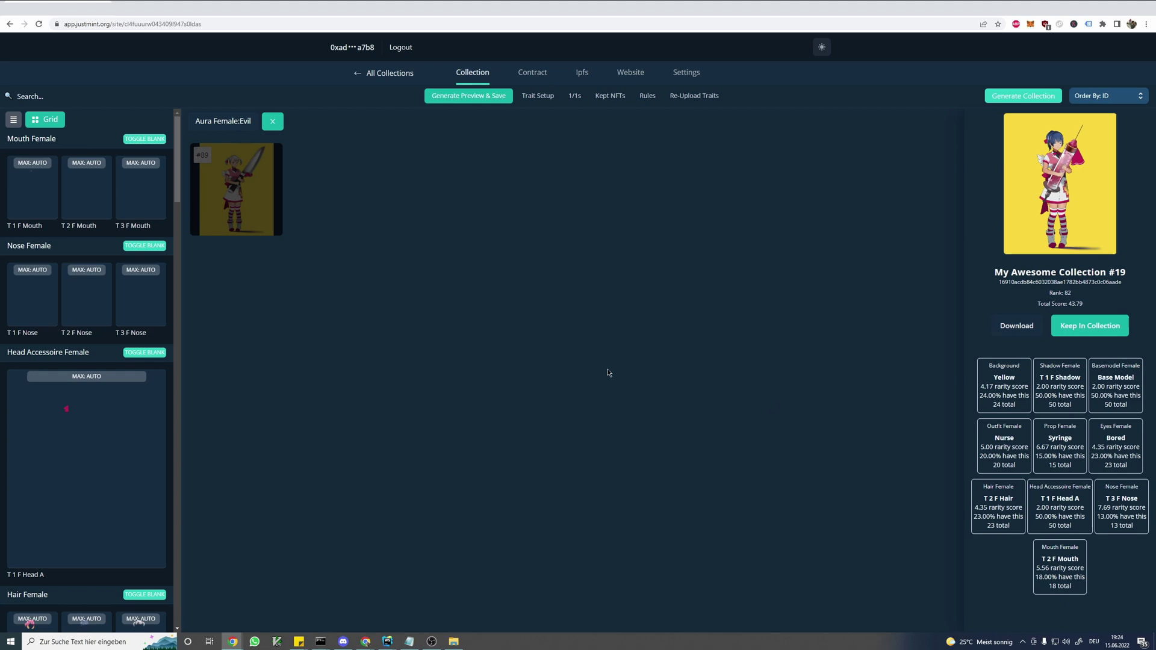
- Cap the Evil aura at a maximum count of 5
scroll(96, 395, "down", 4)
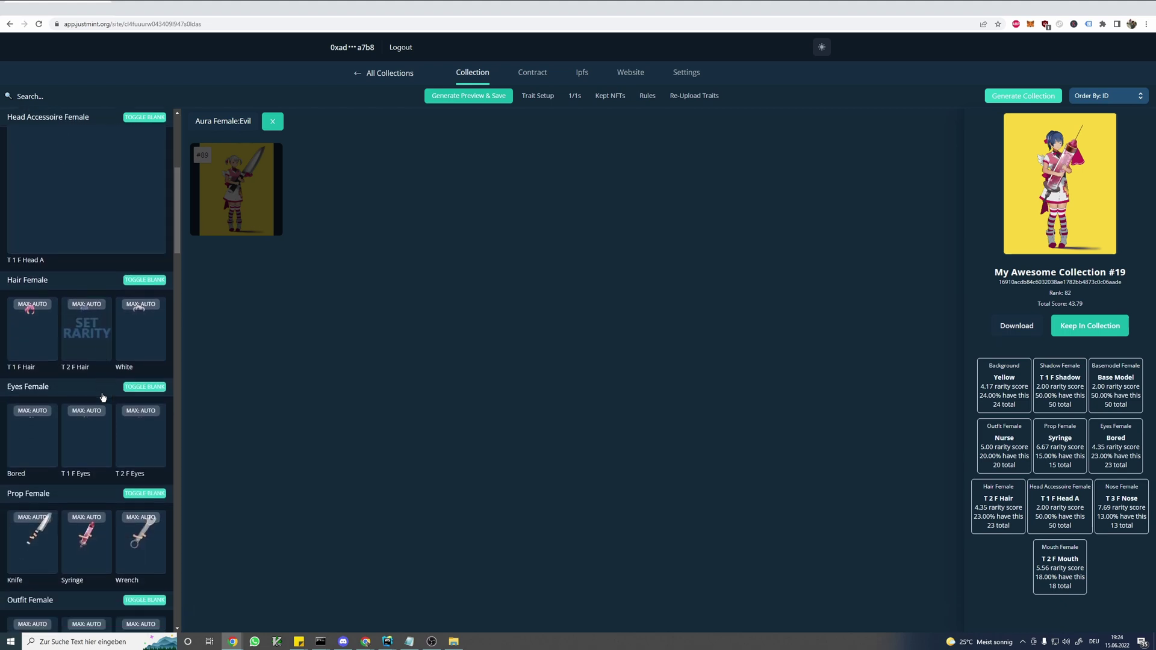
scroll(103, 398, "down", 8)
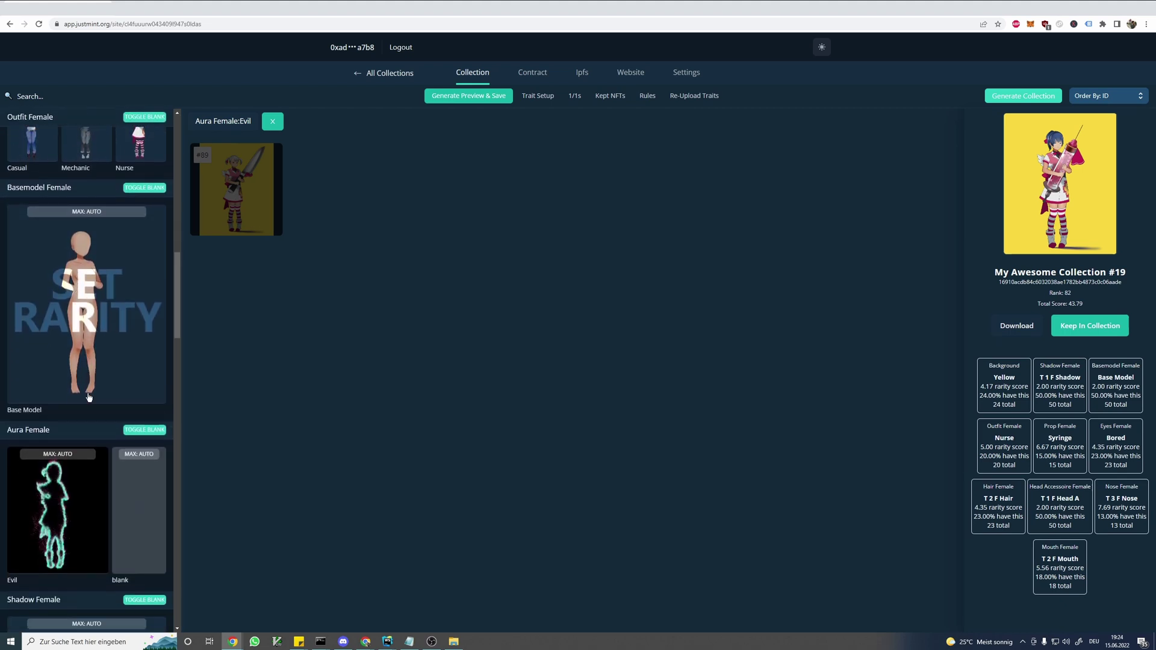
scroll(87, 398, "down", 3)
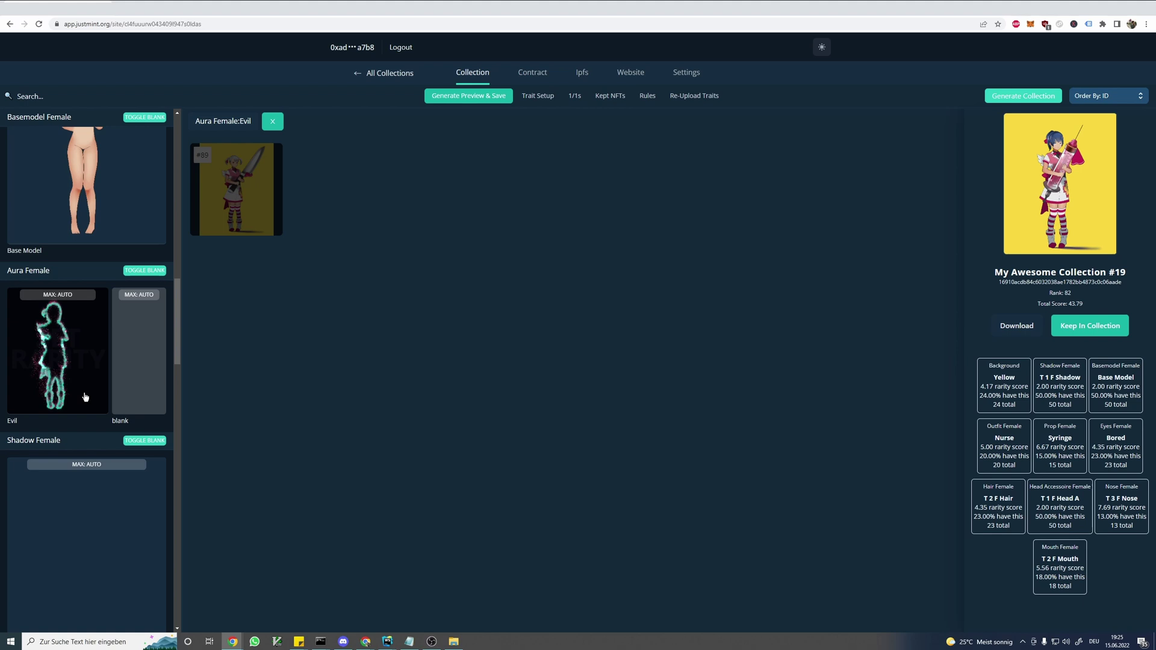
left_click(68, 300)
left_click(69, 297)
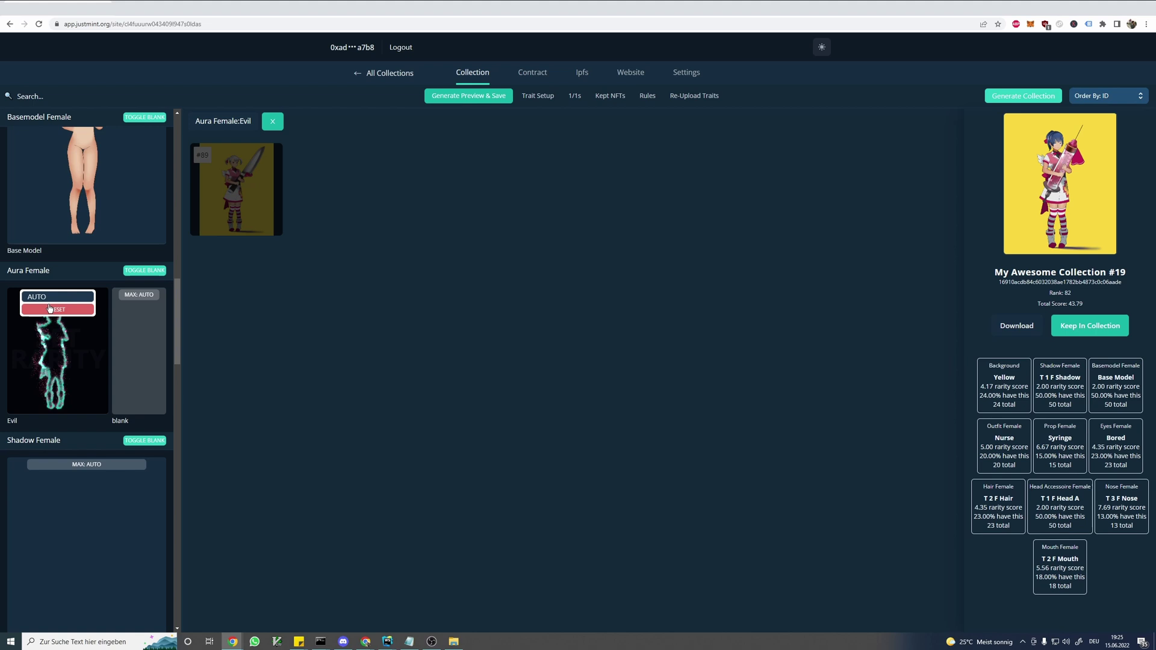
type("5")
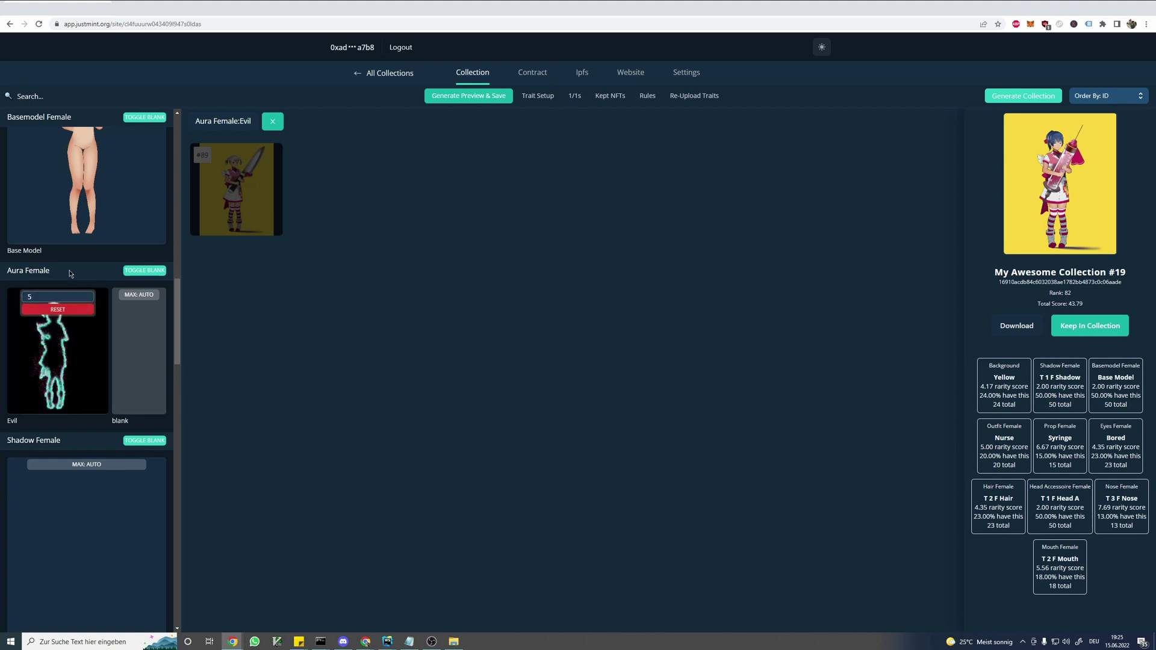
left_click(70, 274)
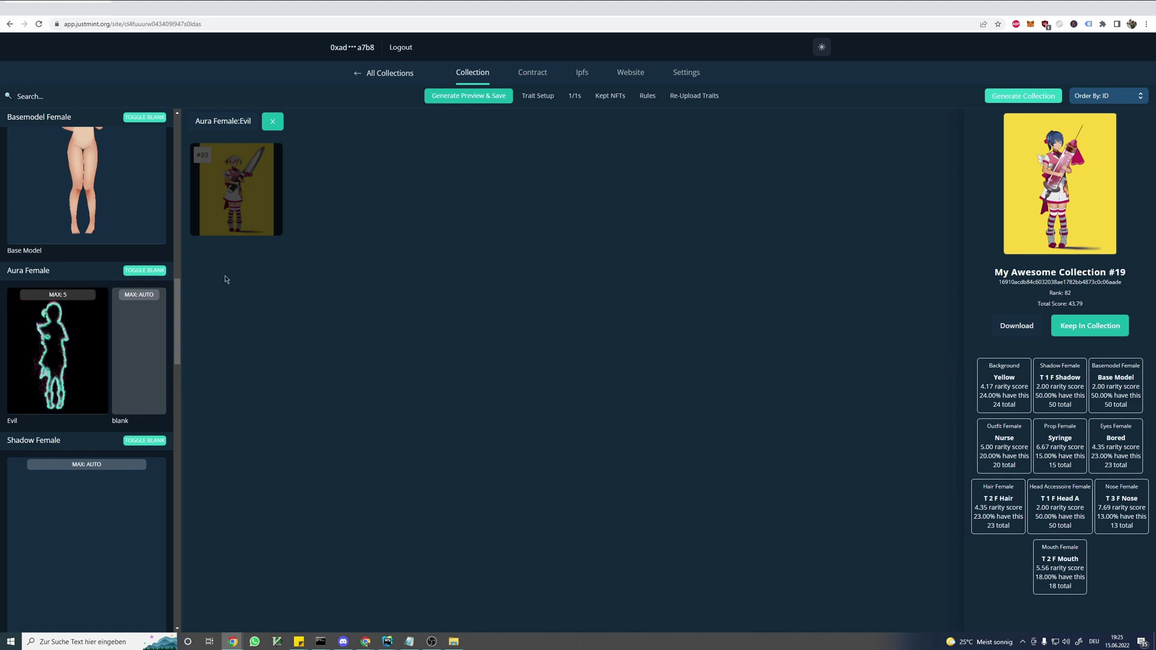
- Regenerate the filtered preview four times with the new Evil cap
left_click(468, 97)
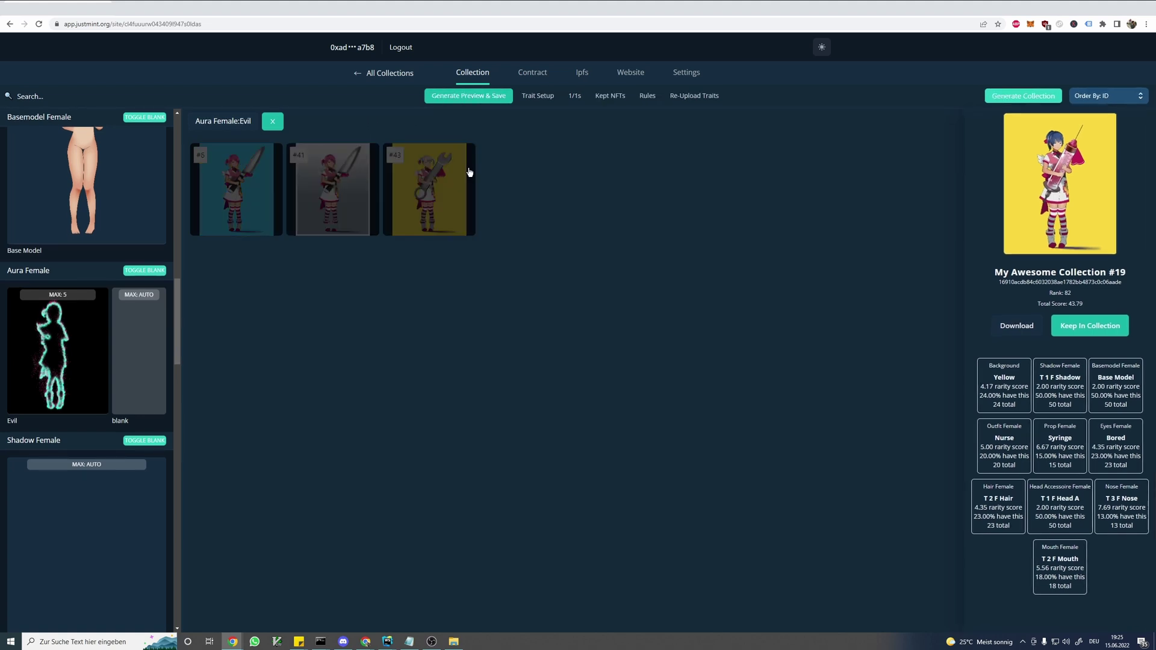
left_click(477, 97)
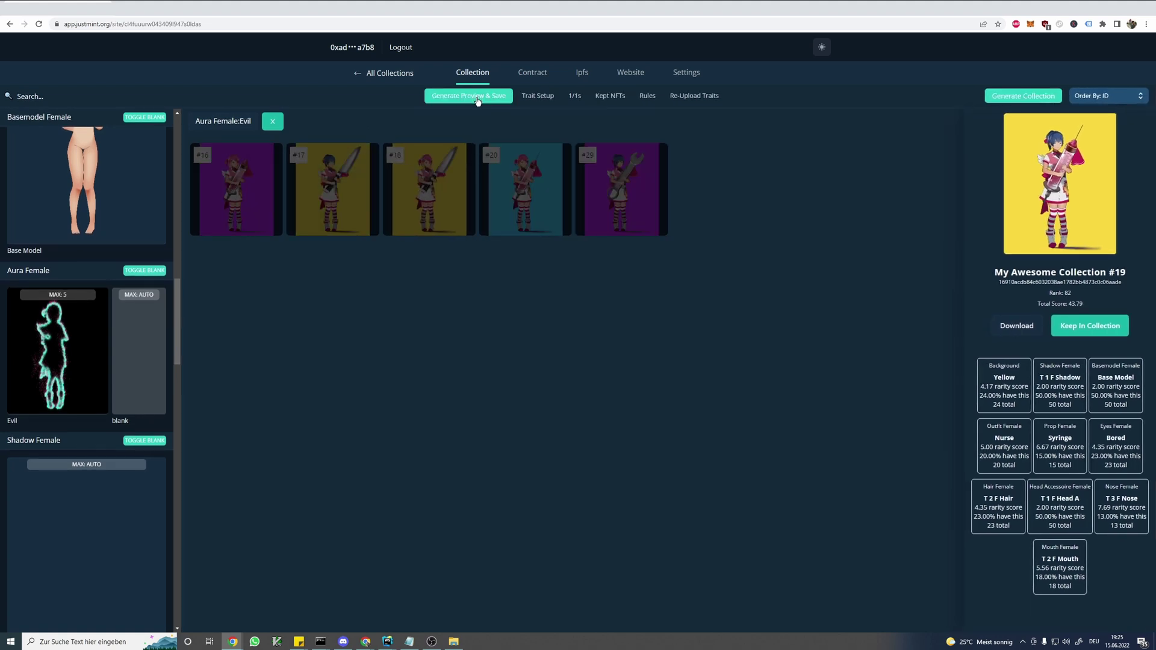
left_click(471, 100)
left_click(467, 102)
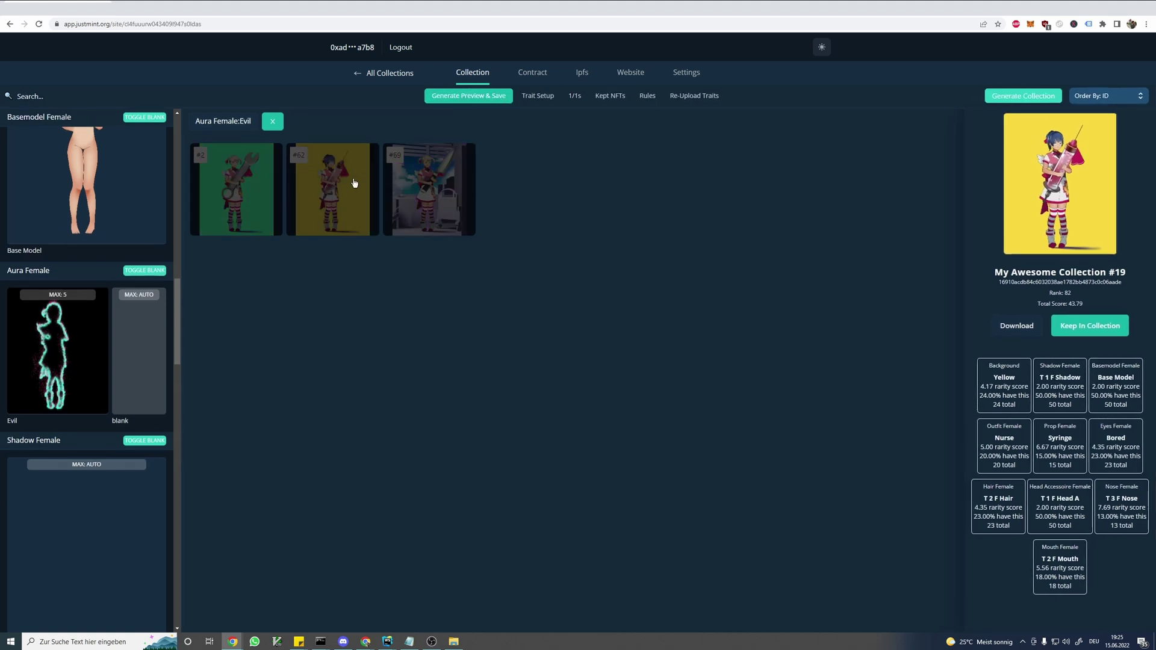
- Adjust the Evil aura's rarity dial and close the setting
left_click(63, 351)
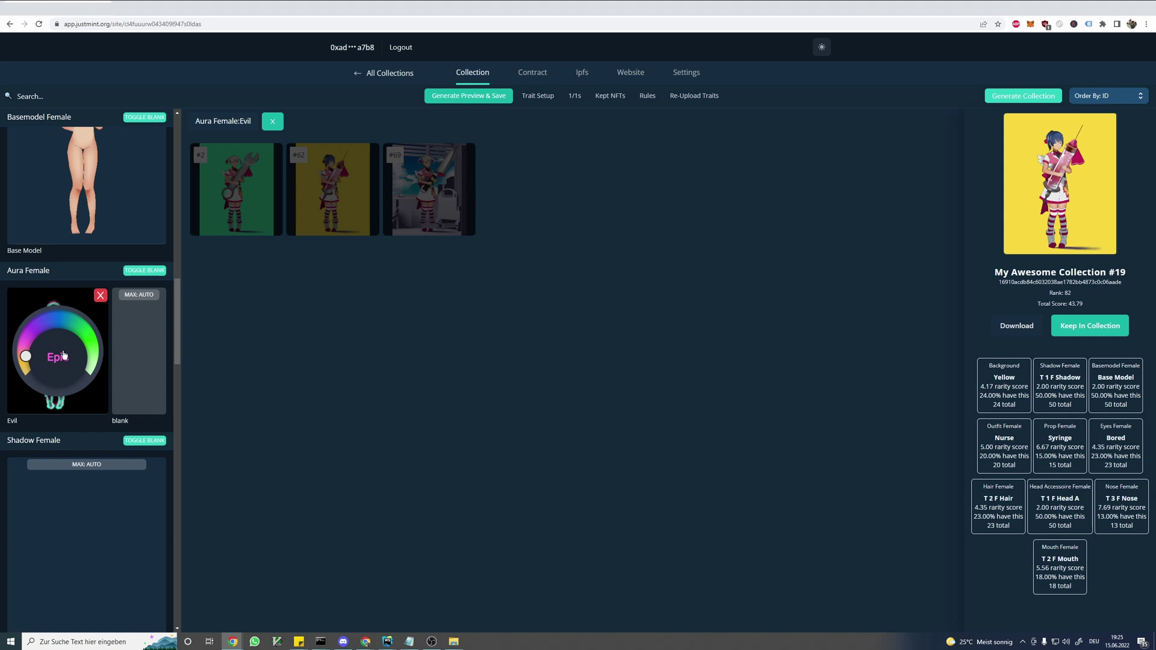
left_click_drag(75, 333, 100, 376)
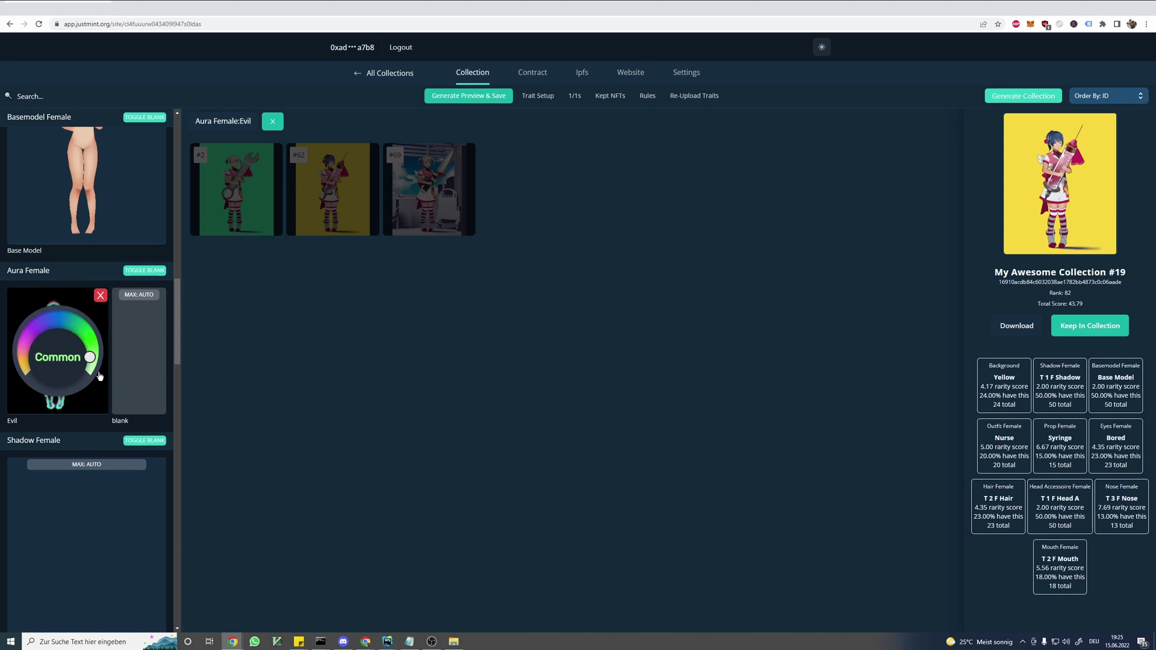
left_click(100, 295)
- Regenerate the preview five more times and show NFT #25's traits and scores
left_click(469, 97)
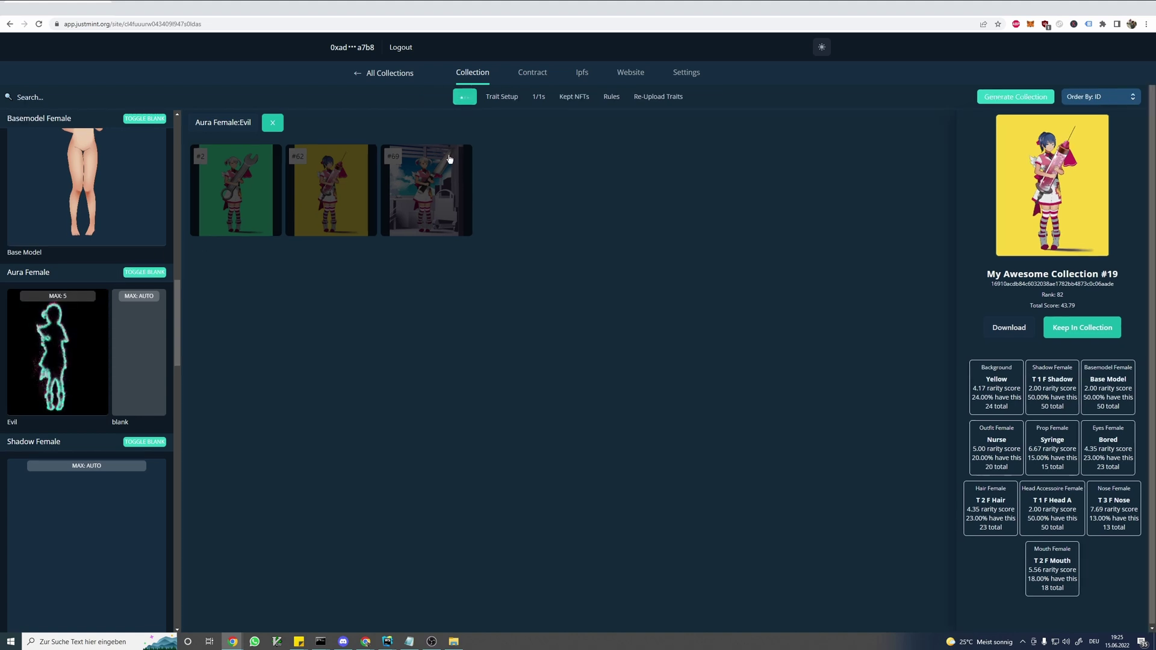
left_click(480, 107)
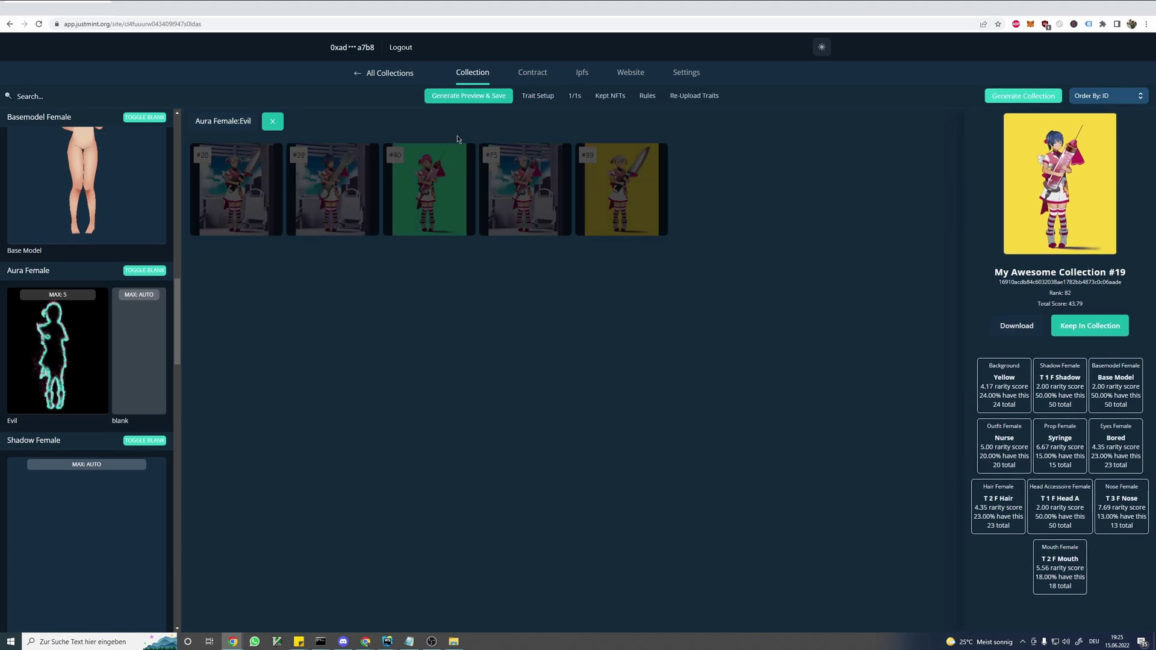
left_click(464, 96)
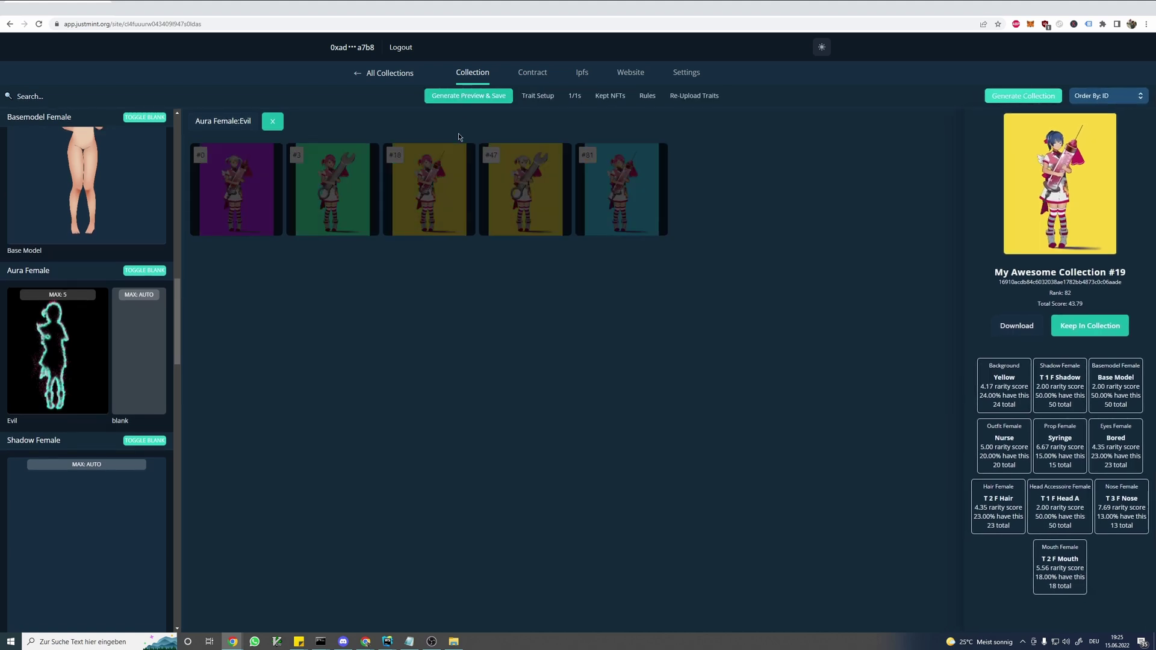
left_click(466, 98)
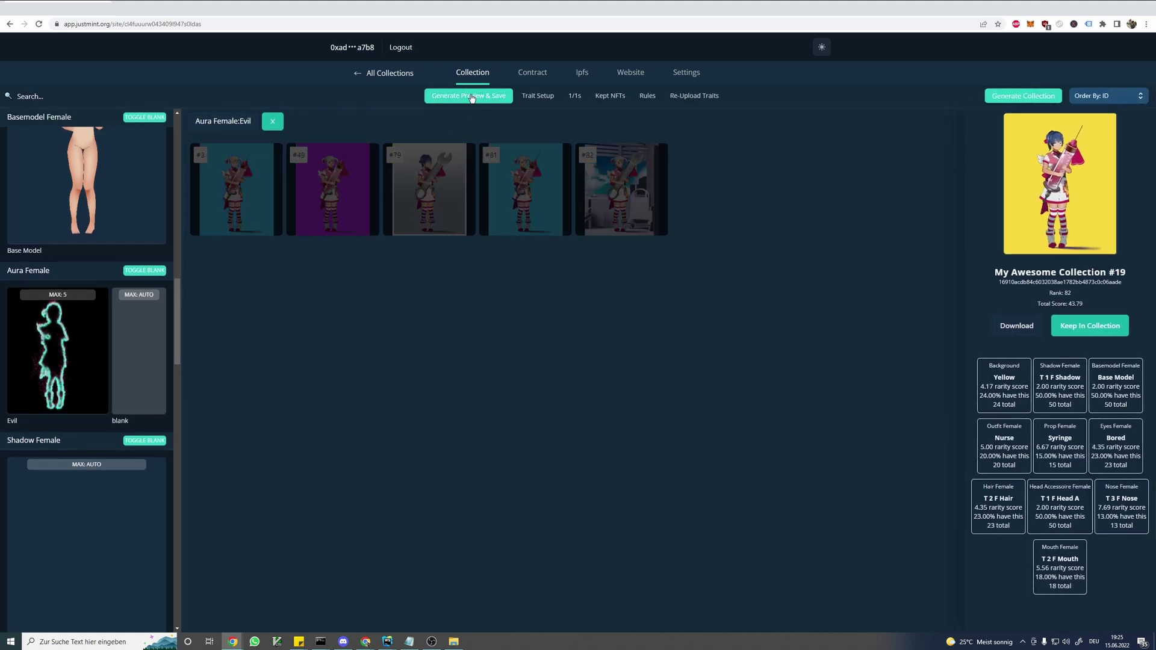
left_click(462, 102)
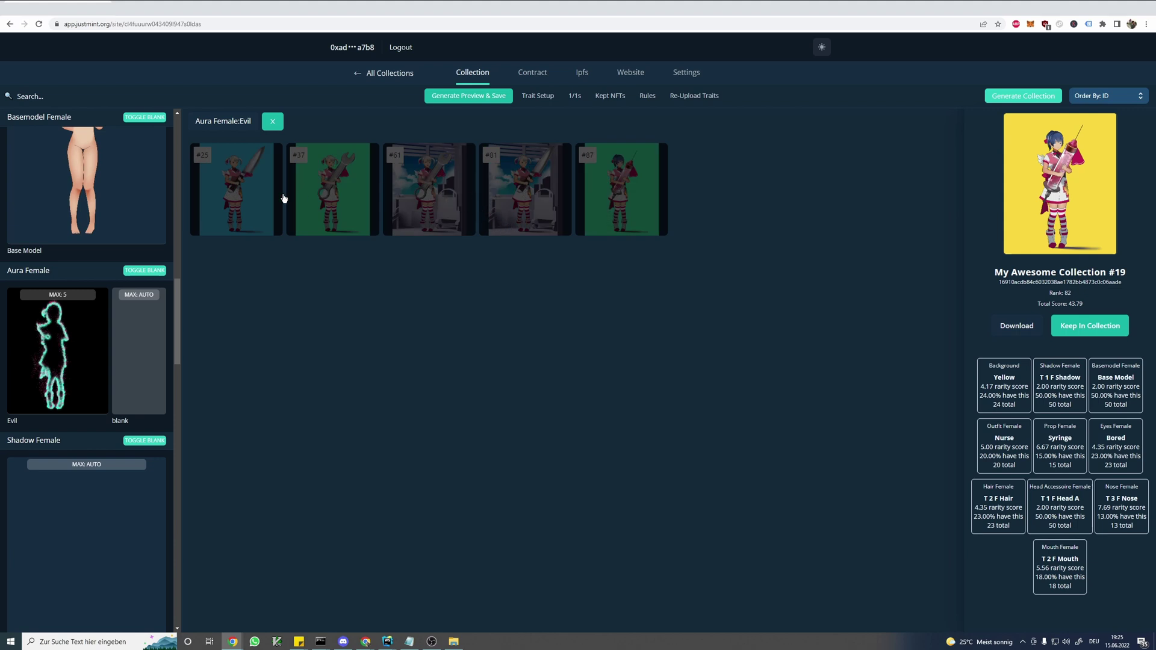
left_click(232, 206)
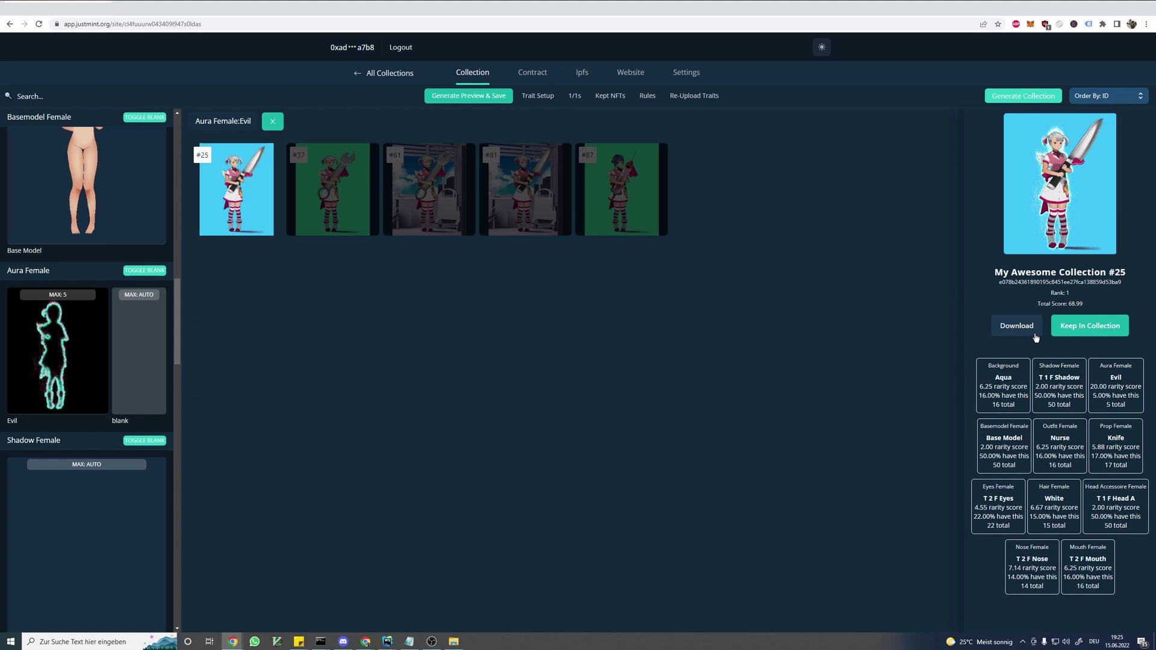
- Download NFT #25 as an MP4, play it, then return to the preview grid
left_click(1017, 329)
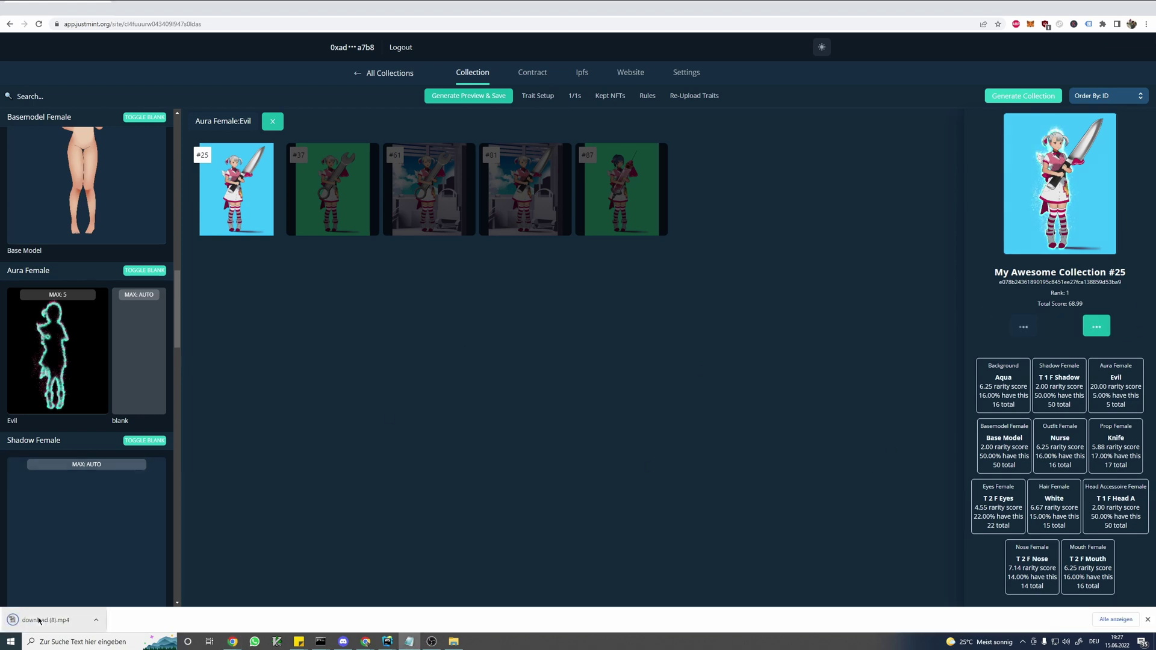
left_click(38, 621)
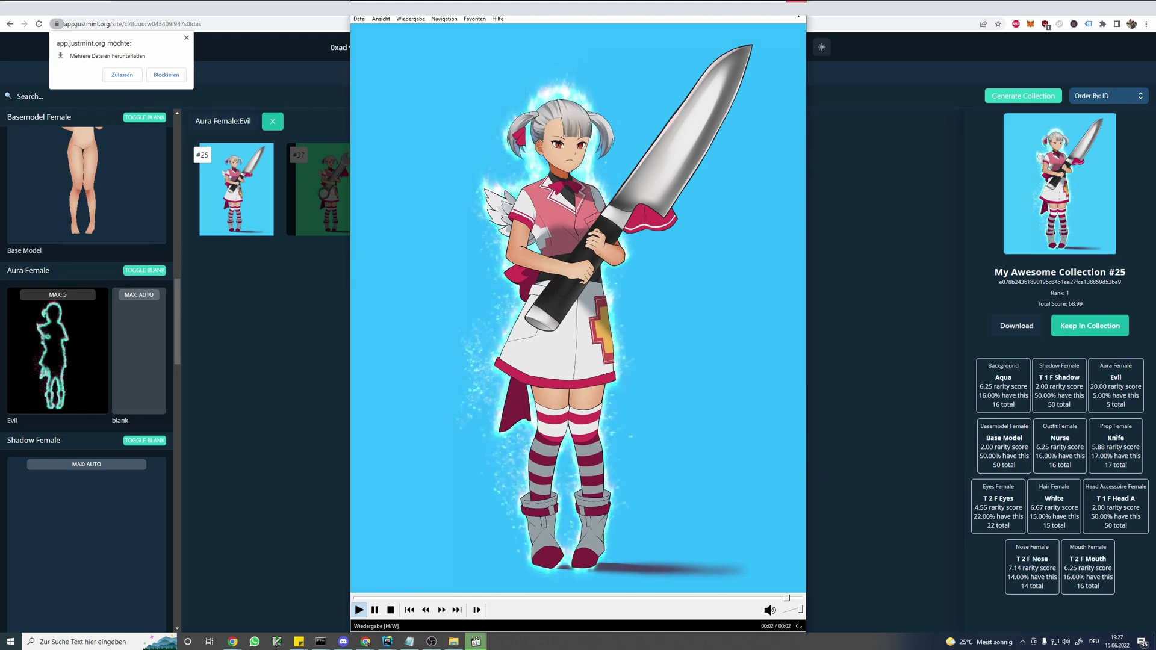
key("alt+F4")
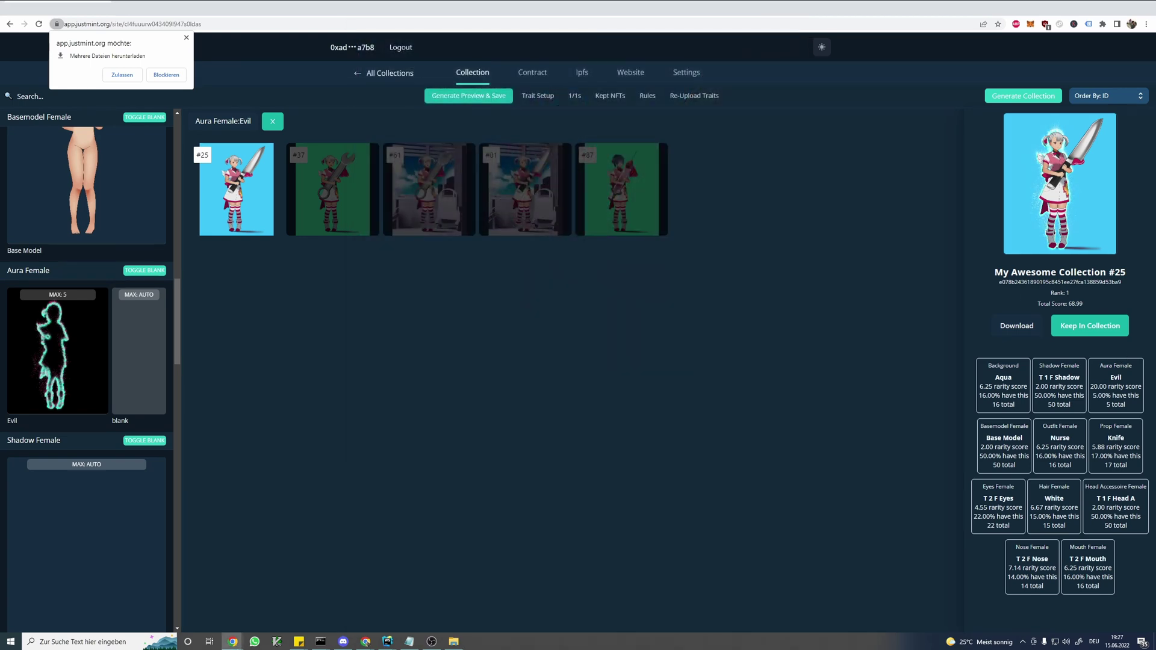
left_click(525, 237)
- Remove the Aura Female:Evil filter and open then close the 1/1s upload dialog
left_click(279, 124)
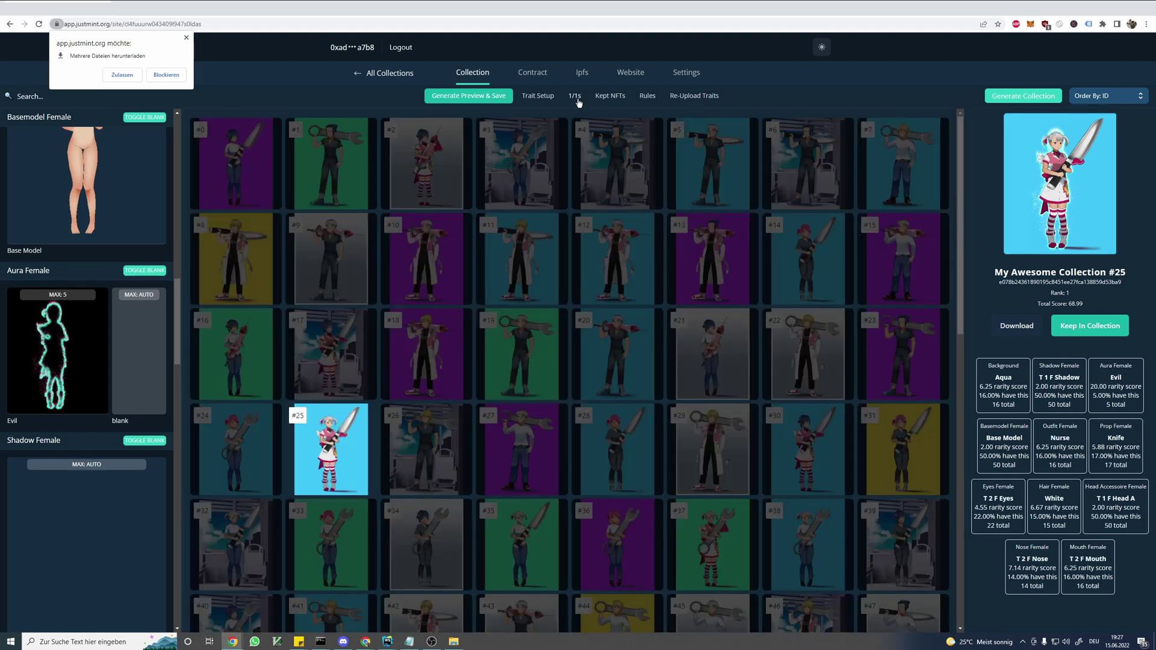
left_click(576, 99)
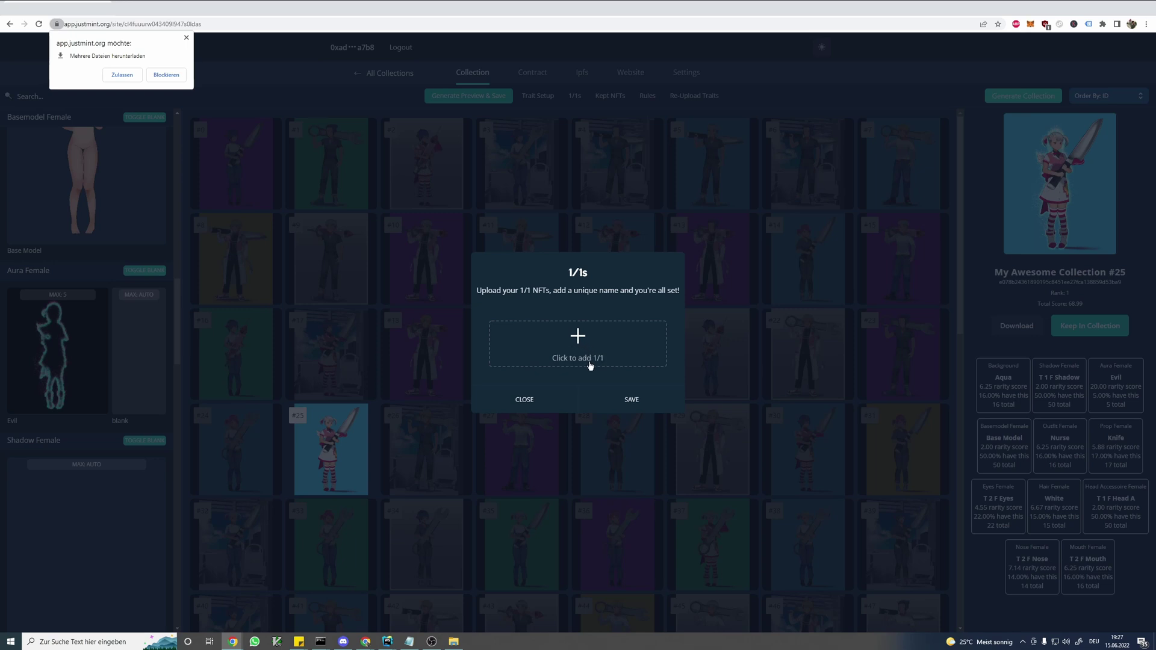
left_click(541, 404)
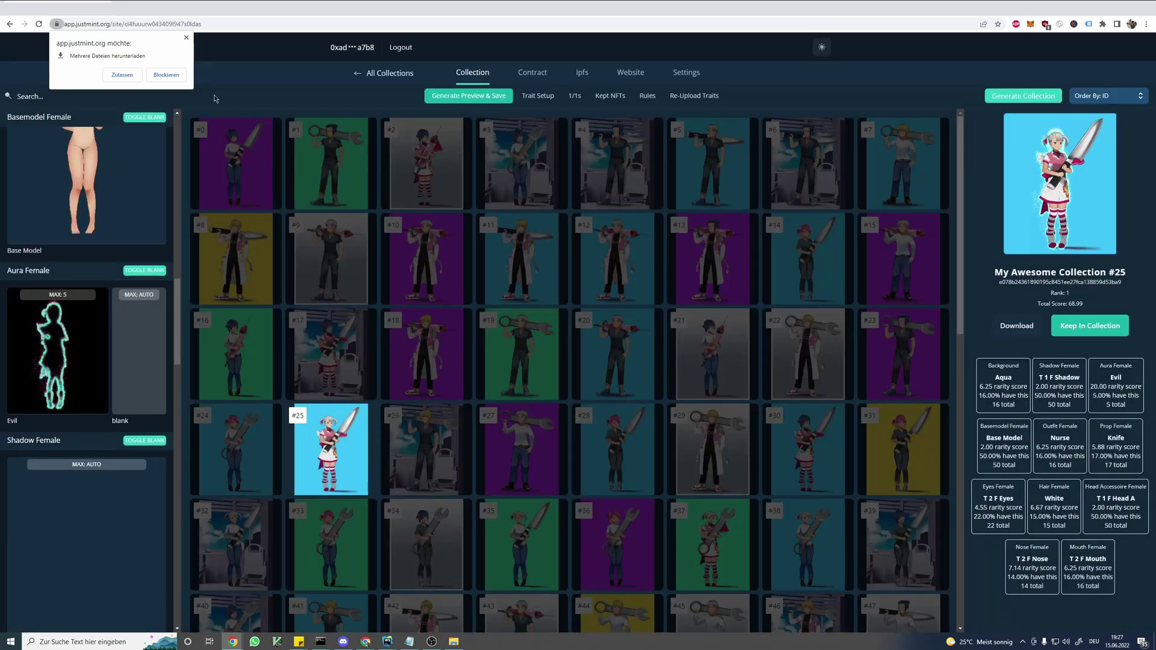
left_click(186, 38)
- Inspect NFTs #10, #11, #21, #20, #28, #27, #19 and #18, then hide the detail panel
left_click(426, 247)
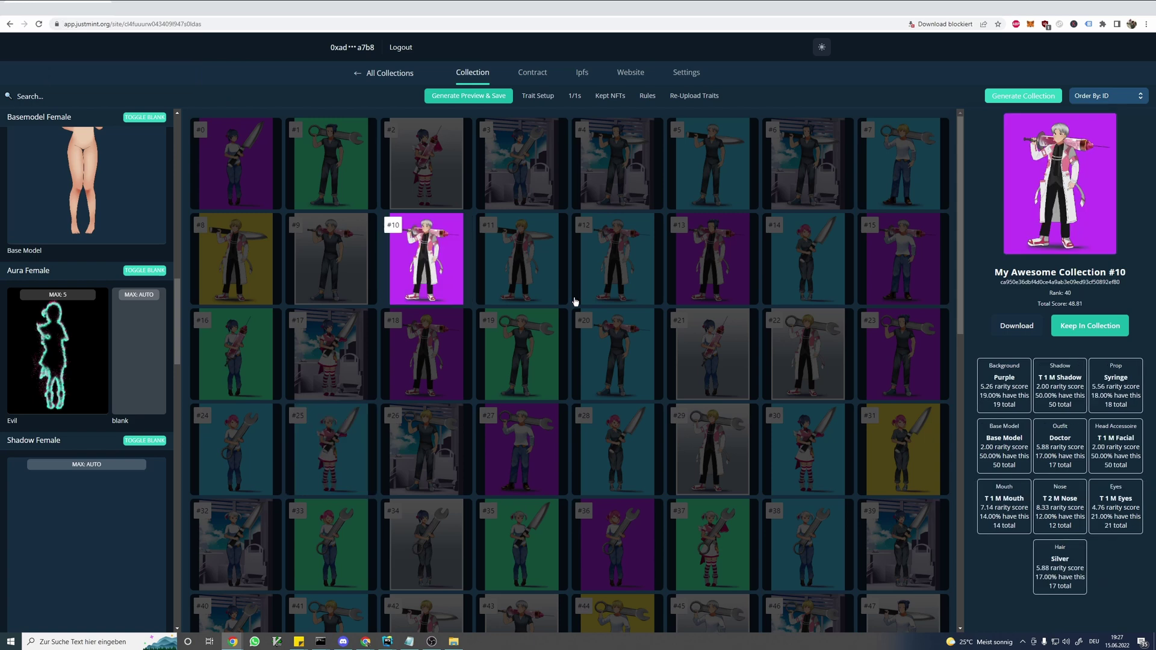
left_click(516, 262)
left_click(687, 377)
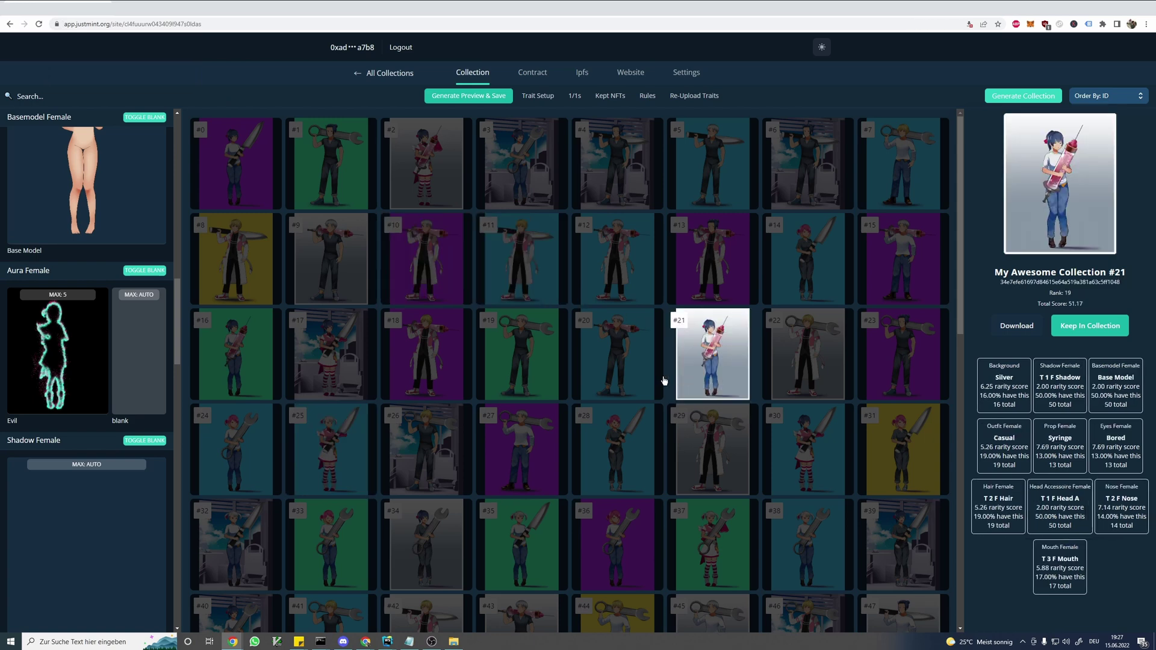
left_click(620, 379)
left_click(629, 449)
left_click(512, 442)
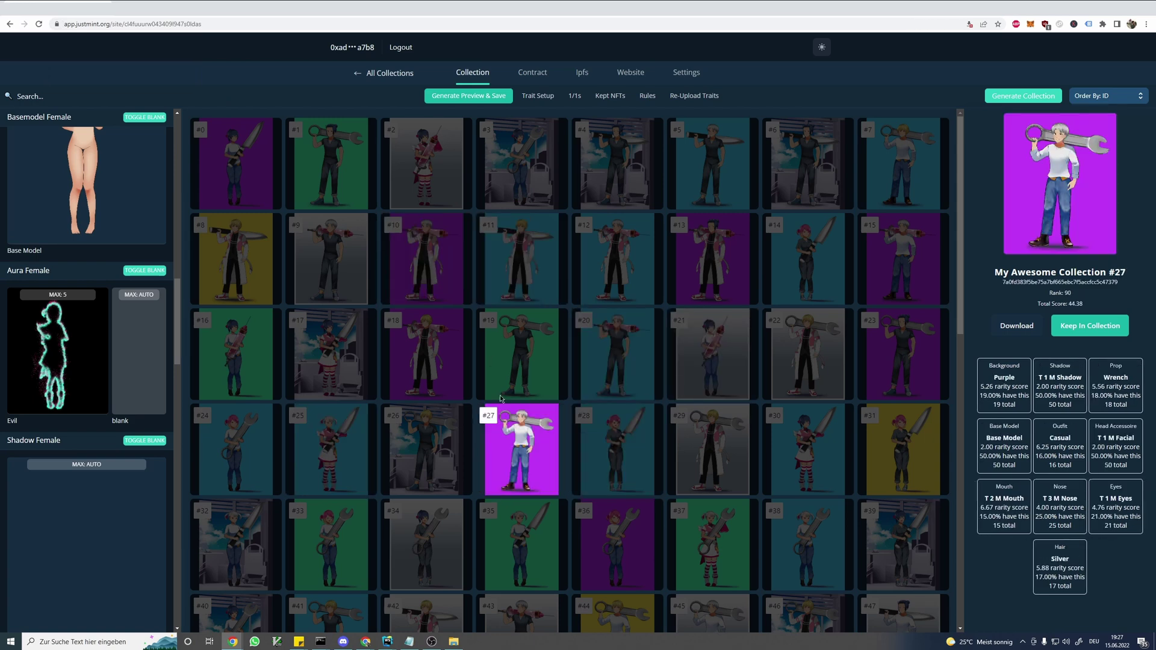
left_click(486, 356)
left_click(428, 357)
left_click(428, 357)
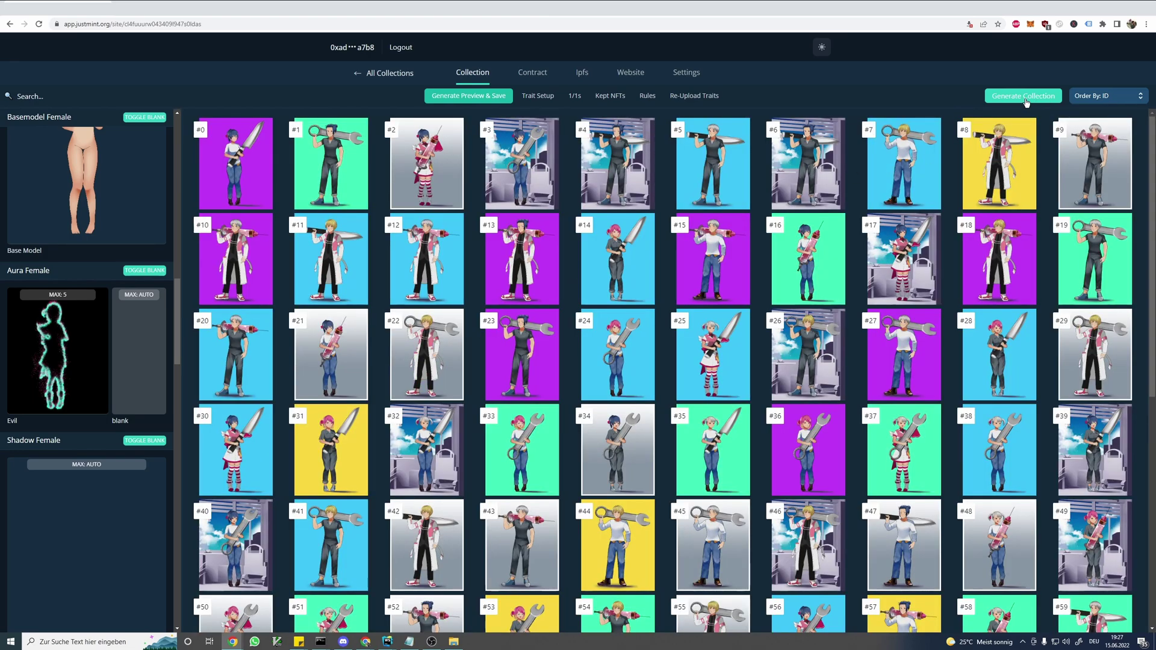
- Generate the final collection, confirm it in the dialog, then view the Ipfs images page
left_click(1010, 101)
left_click(720, 387)
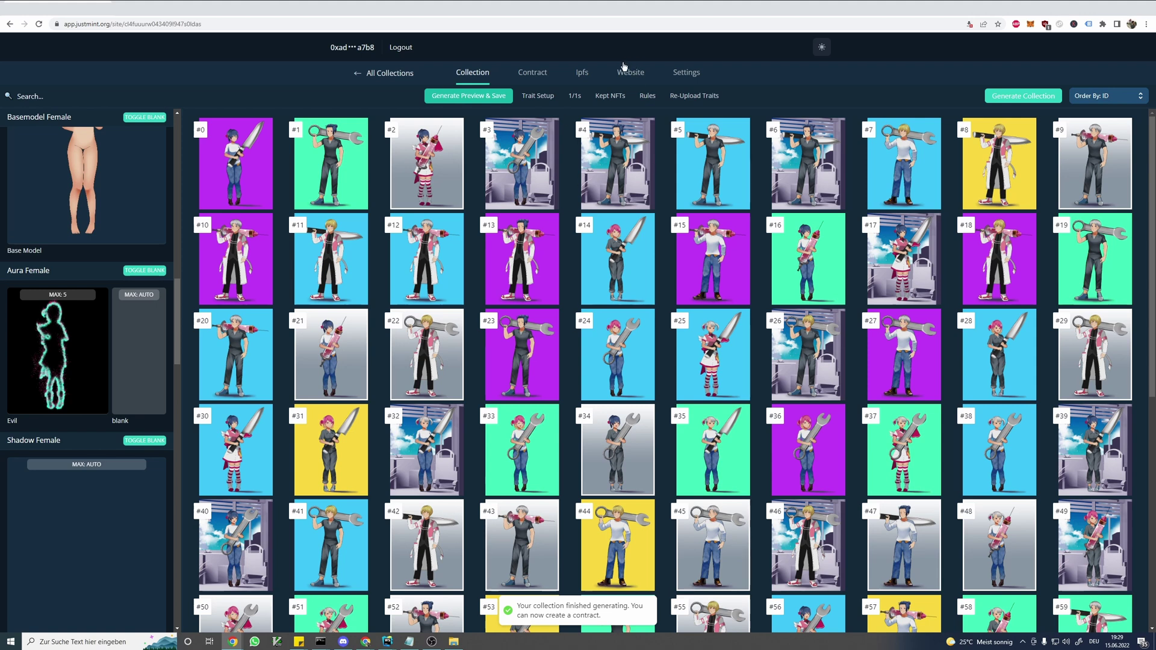
left_click(582, 75)
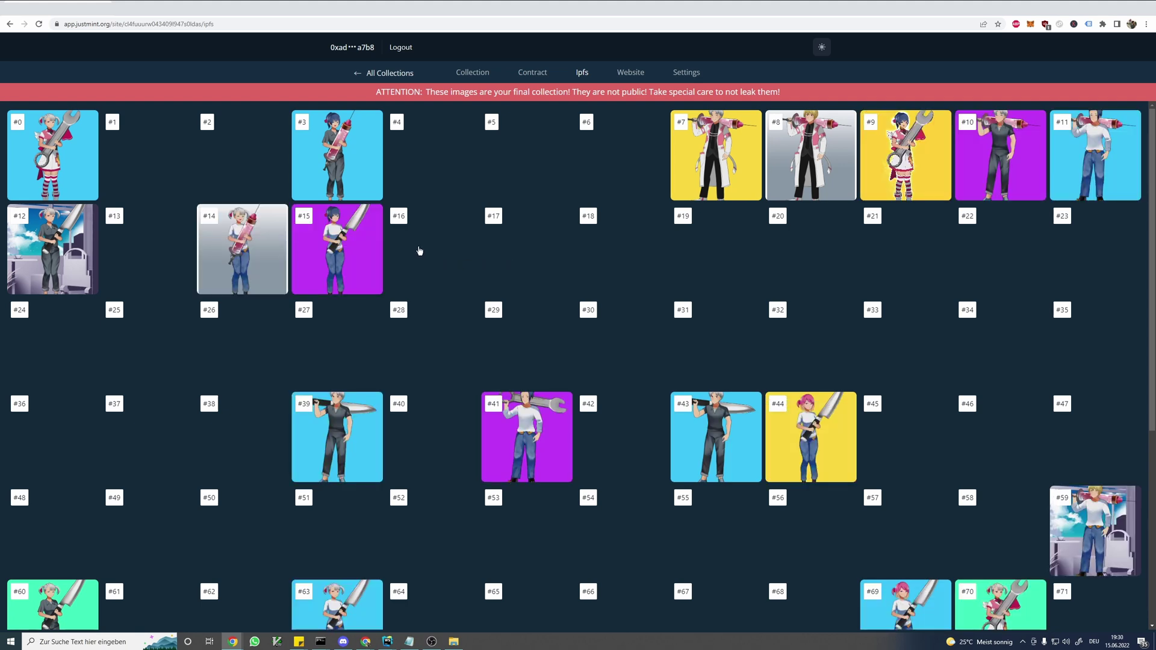
- Look over the loaded image grid and open image #14 full size on ipfs.filebase.io
scroll(420, 251, "down", 4)
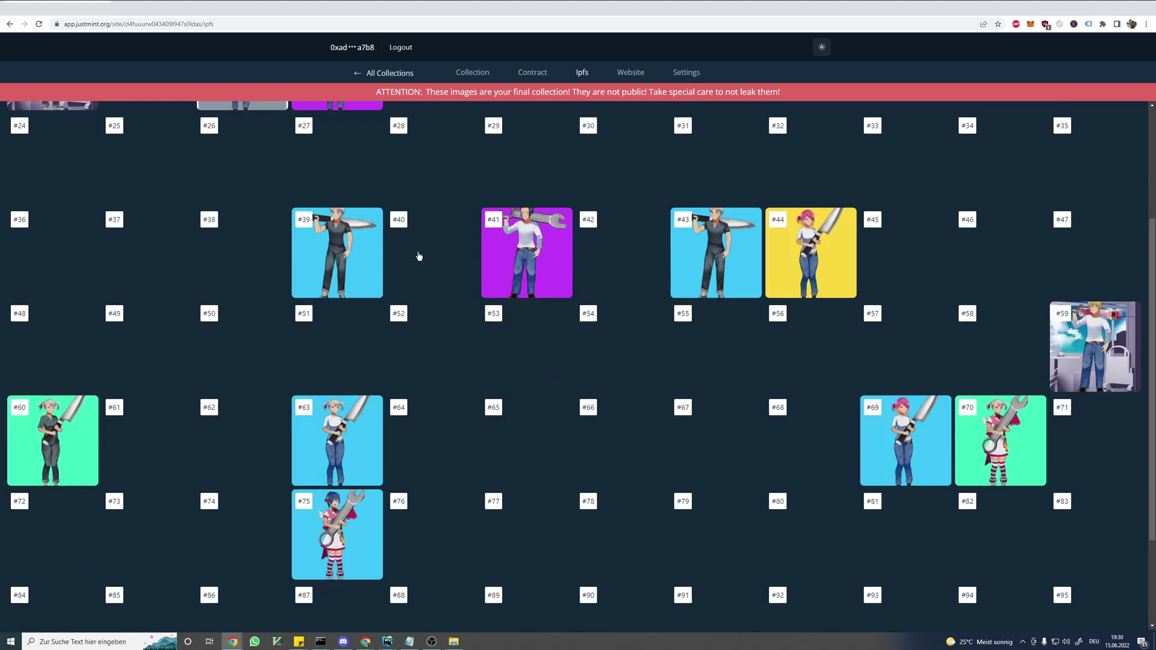
scroll(427, 278, "up", 5)
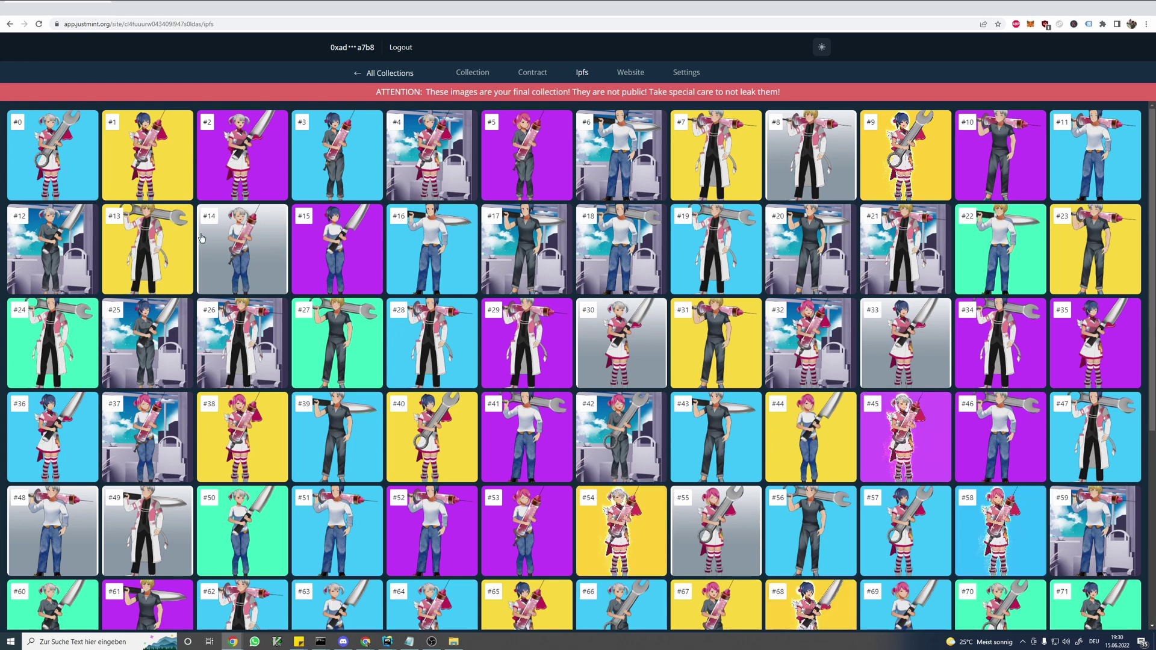
left_click(259, 235)
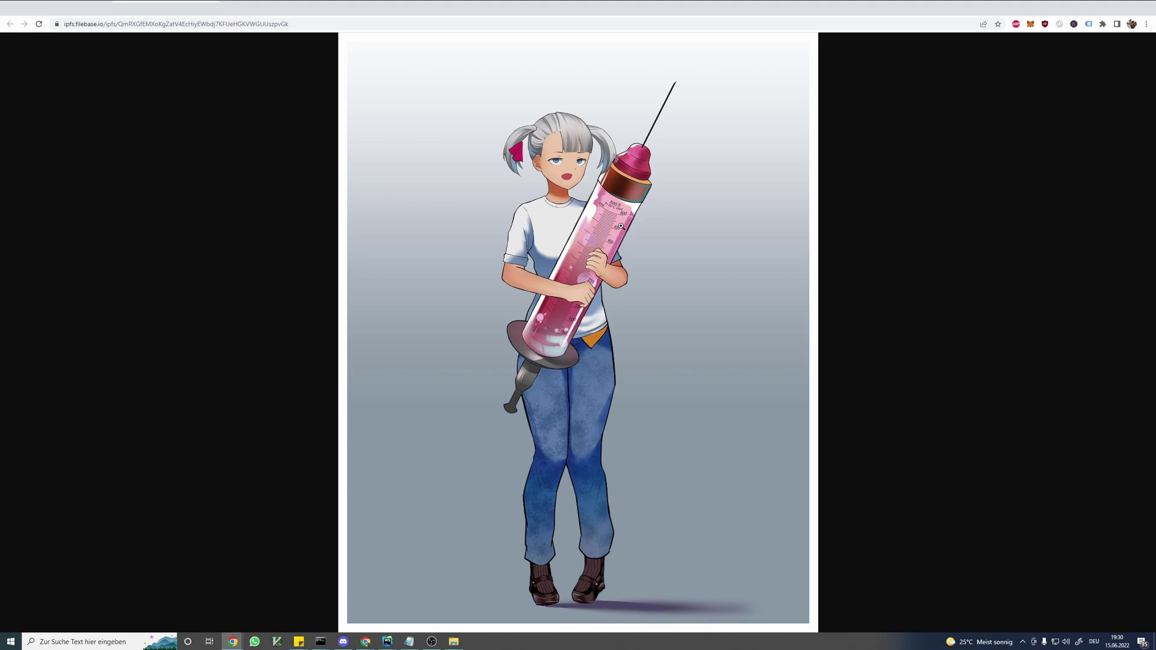
- Zoom image #14 to full resolution and back, select its URL, then return to JustMint
left_click(601, 247)
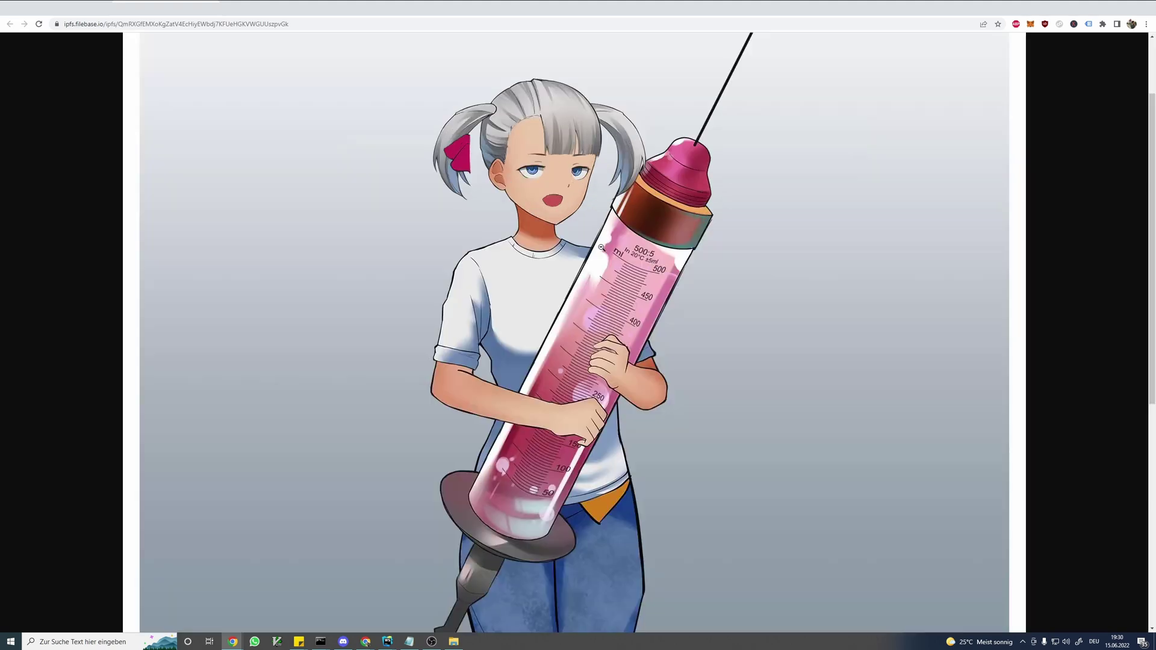
left_click(533, 180)
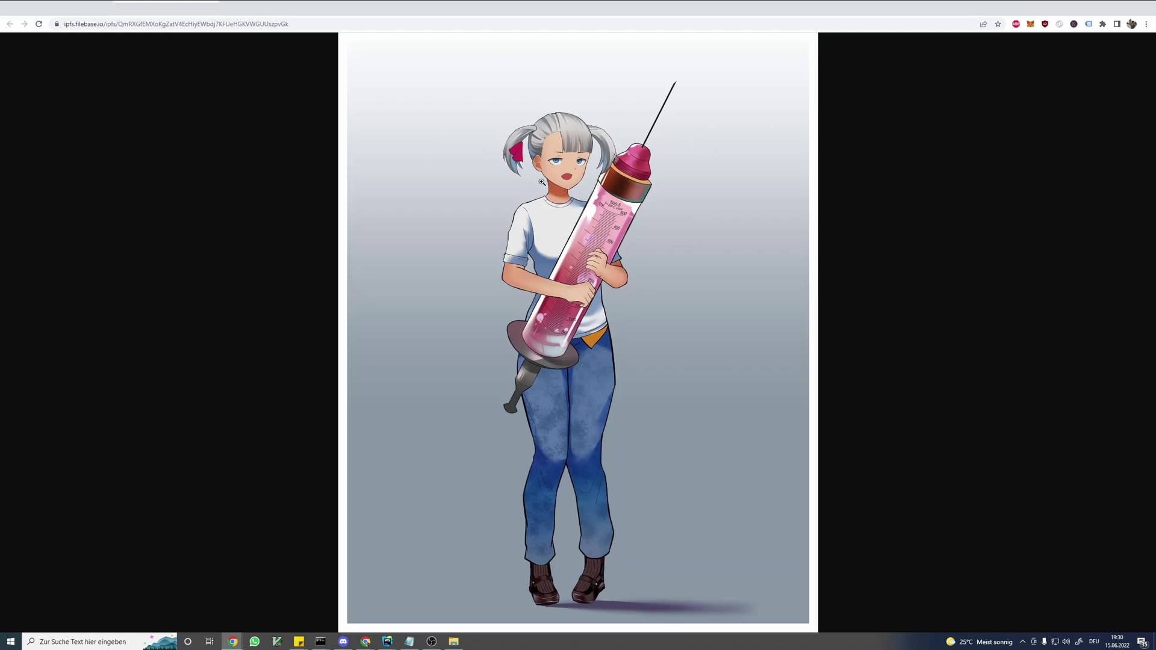
left_click_drag(293, 28, 173, 27)
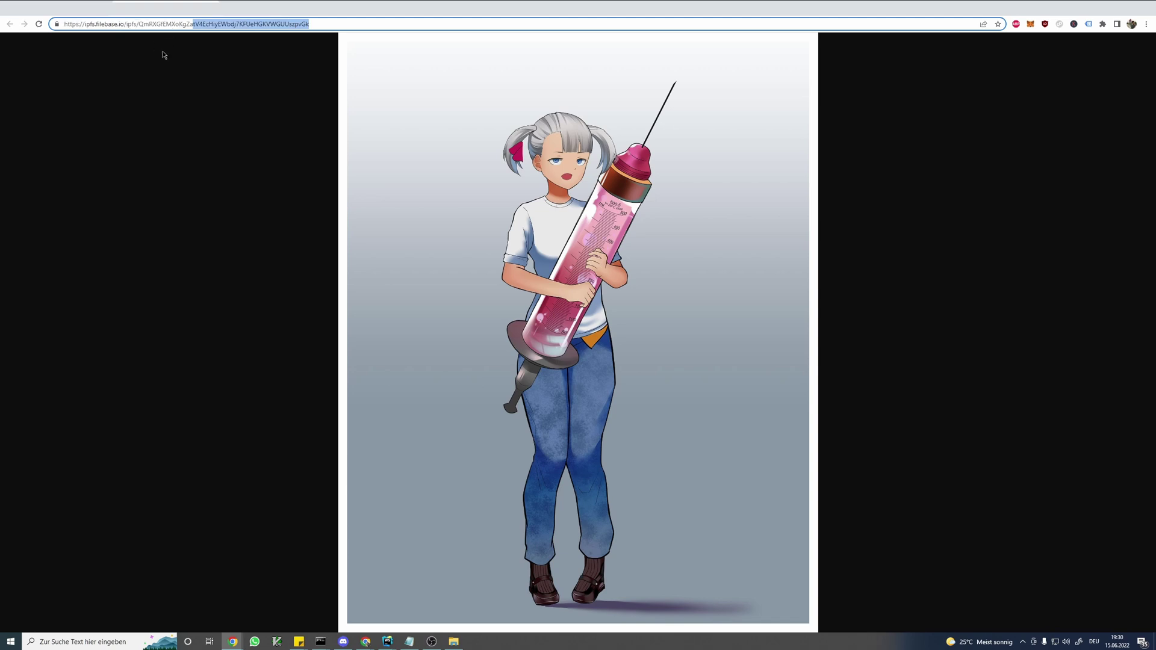
left_click(92, 2)
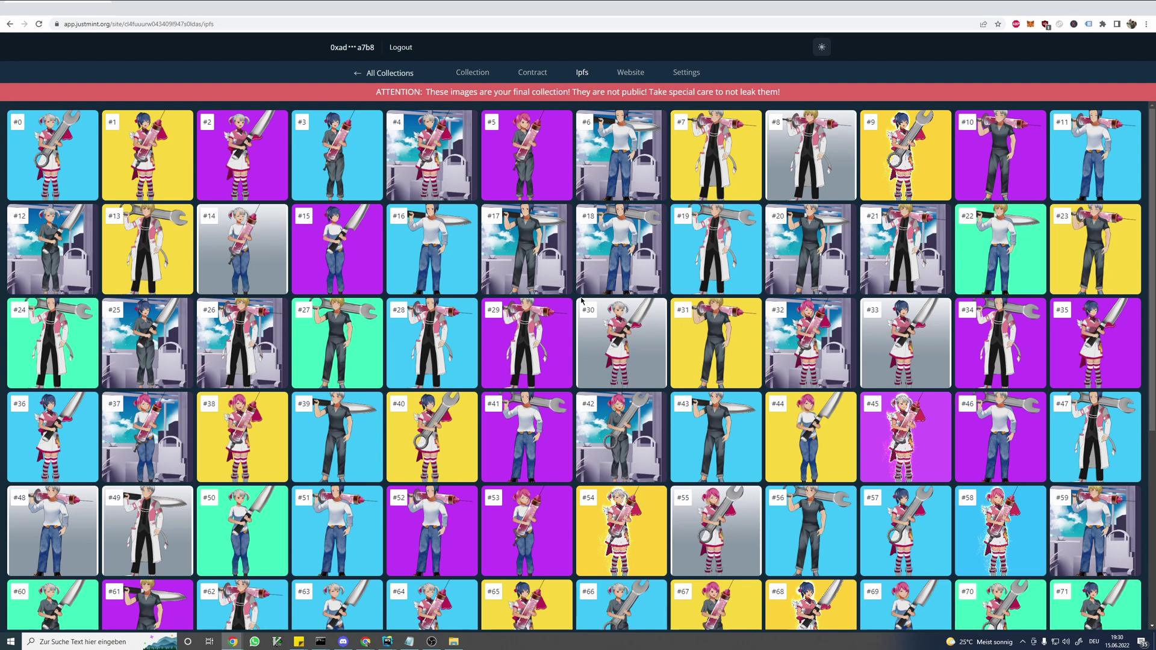
- Browse the IPFS grid, view image #45 full size and close it, then open Contract settings
scroll(583, 294, "down", 2)
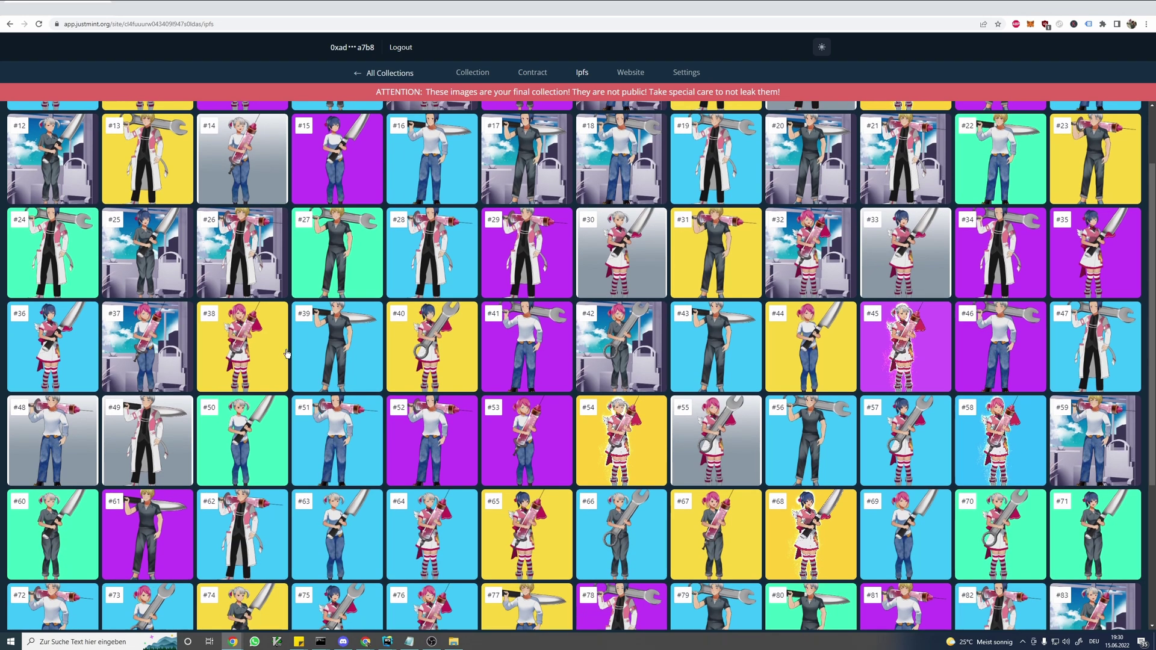
scroll(623, 304, "down", 1)
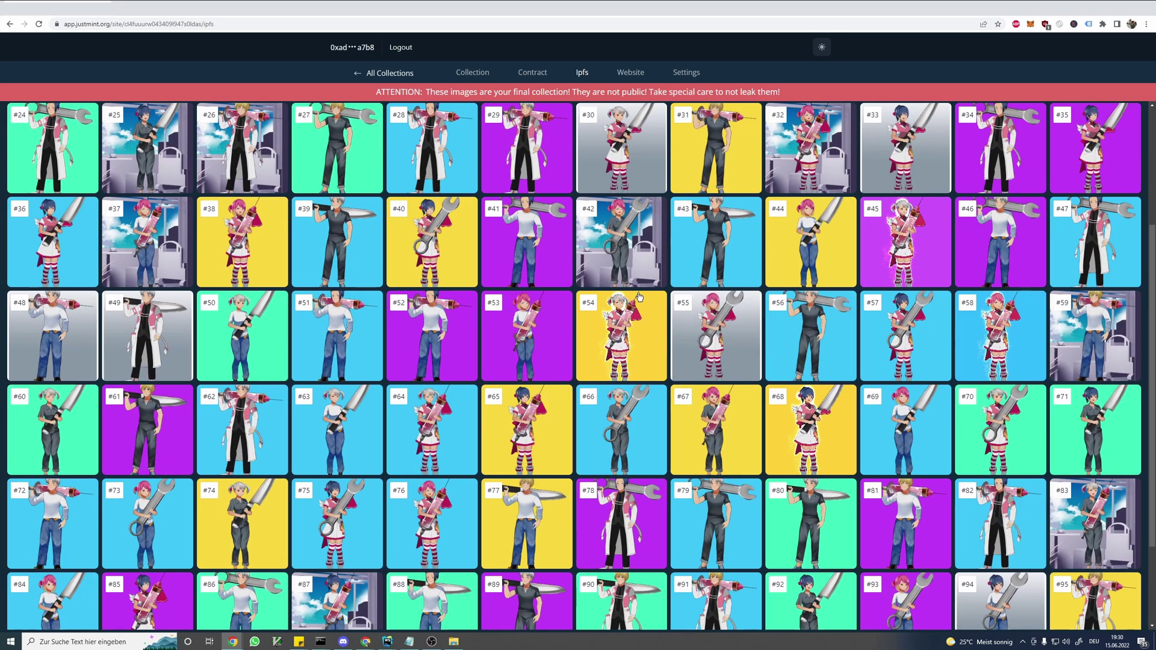
scroll(871, 280, "down", 1)
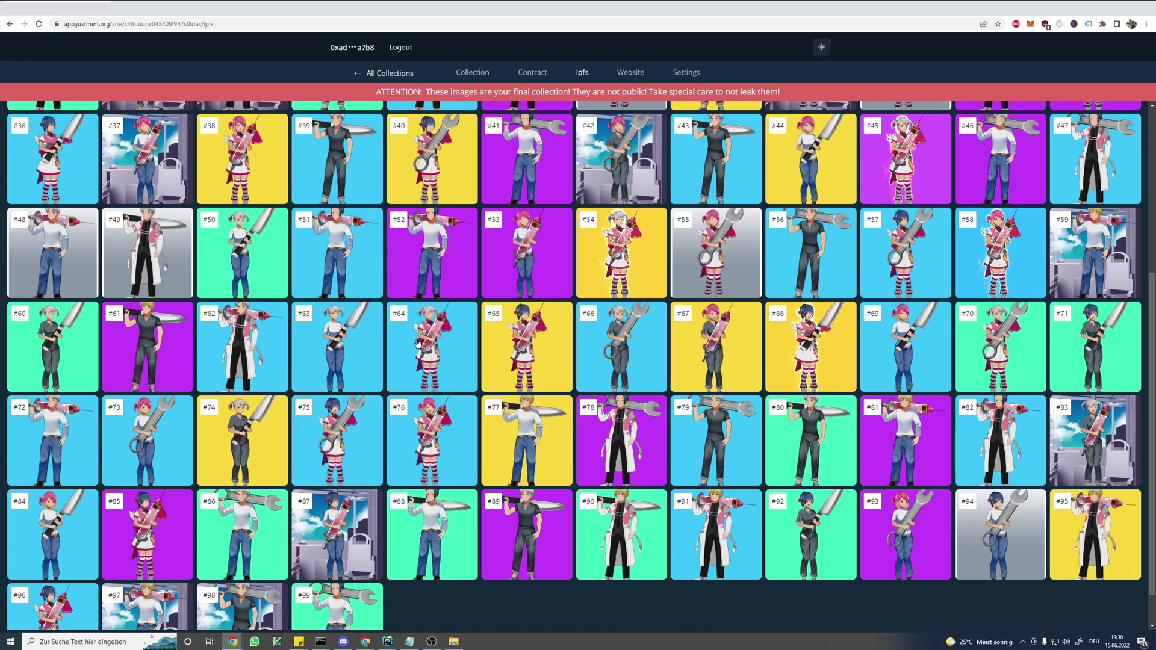
scroll(417, 340, "up", 1)
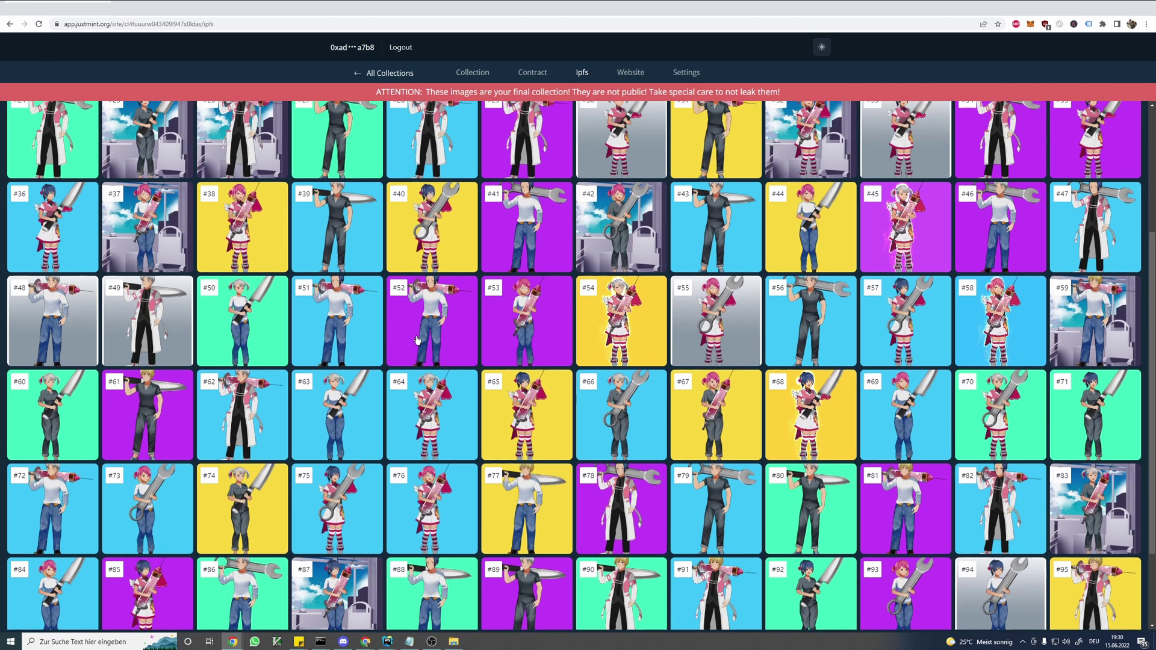
scroll(417, 340, "up", 3)
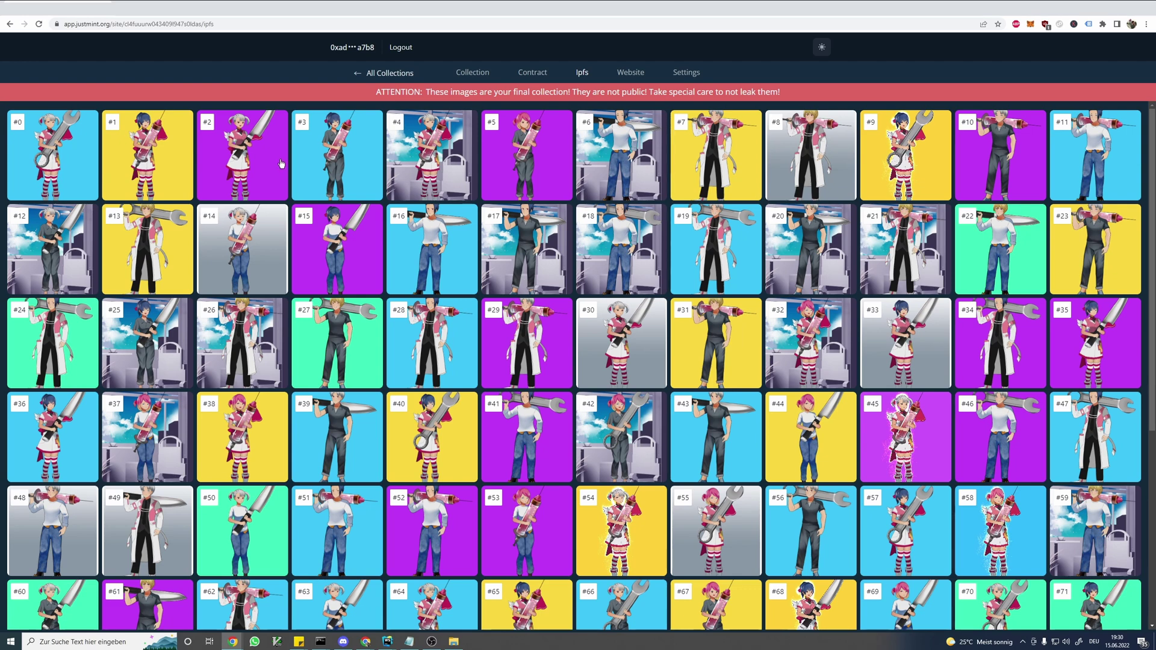
left_click(943, 450)
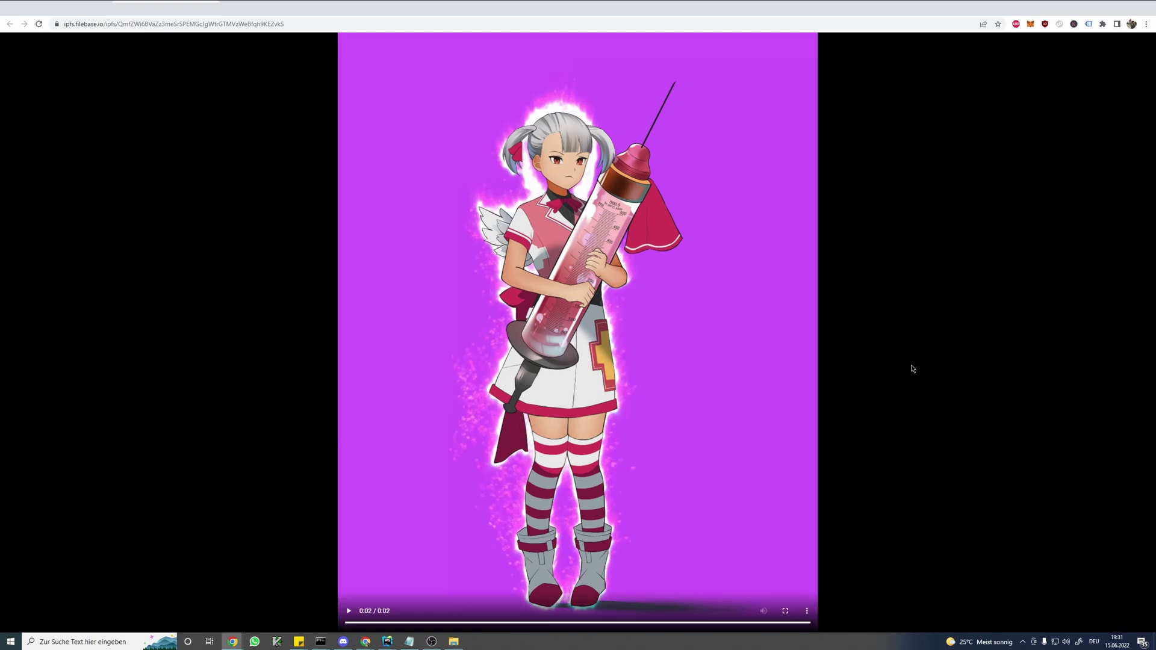
key("ctrl+w")
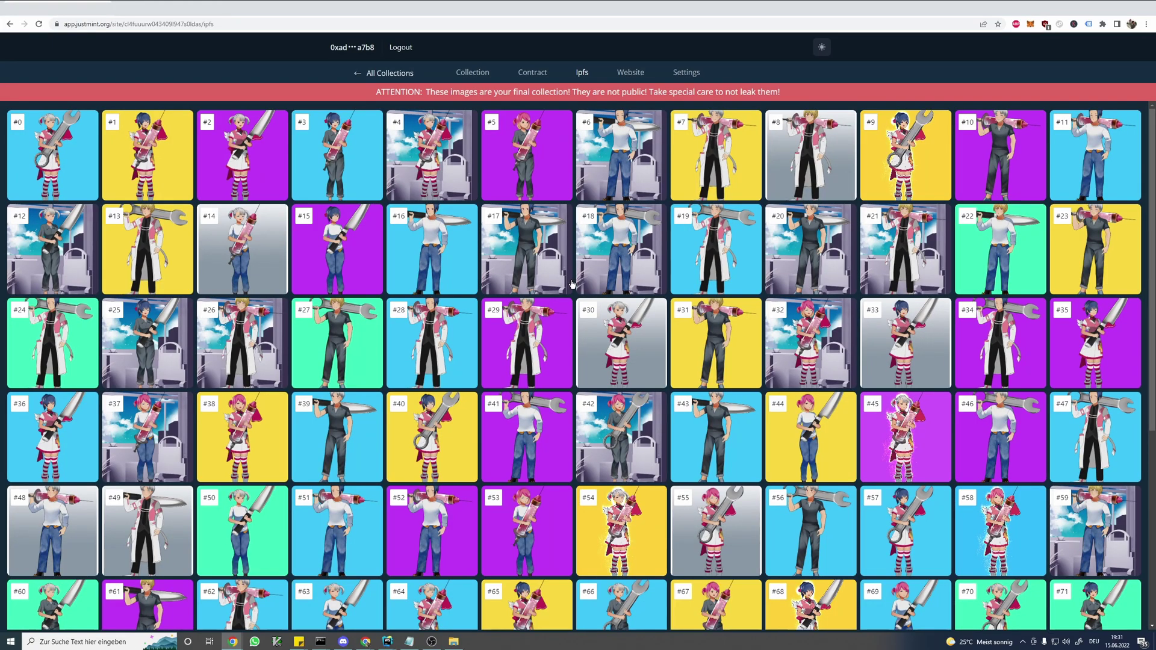
left_click(538, 77)
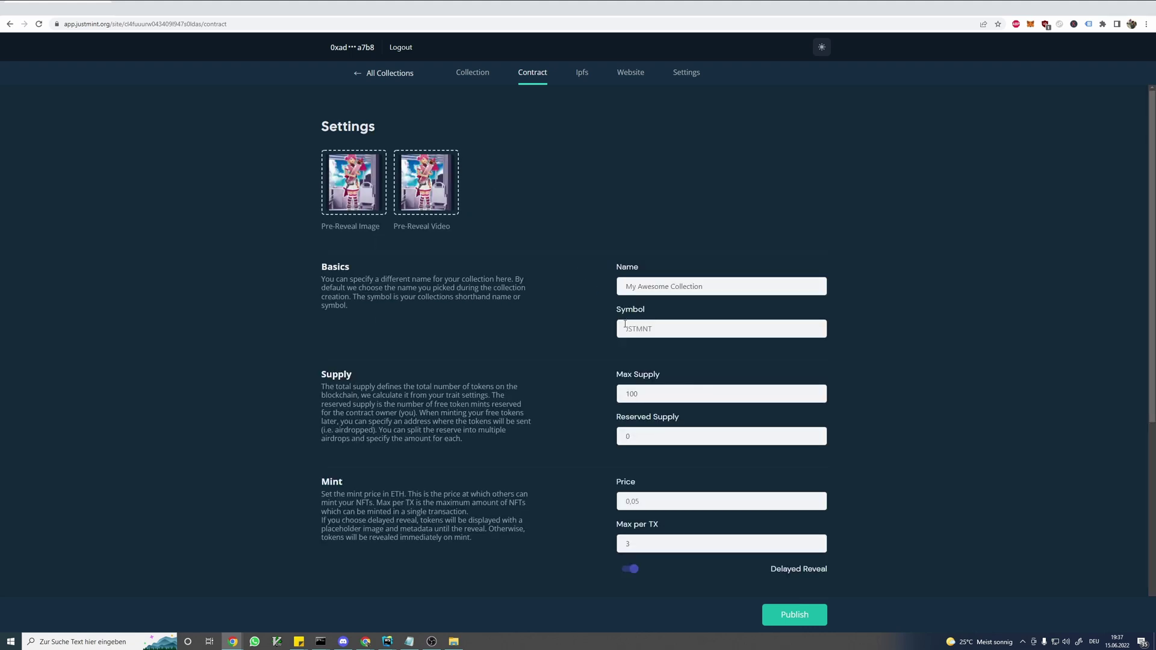
- Keep delayed reveal on after toggling it, and enable Use Whitelist
scroll(545, 301, "down", 1)
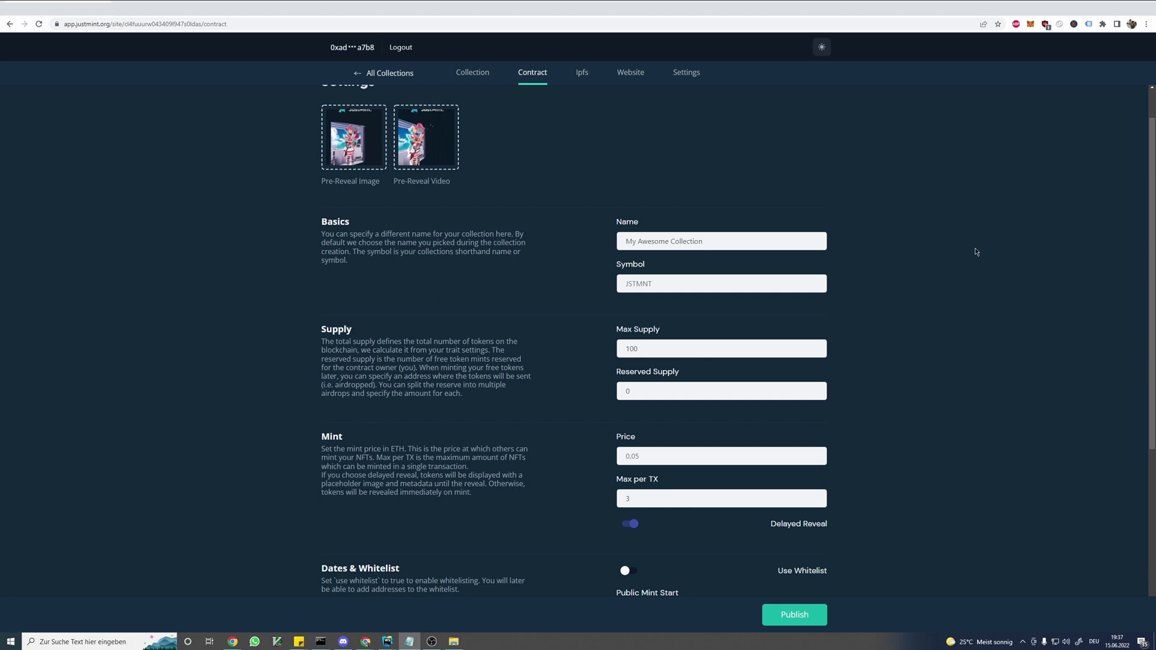
scroll(854, 261, "down", 1)
scroll(854, 260, "down", 4)
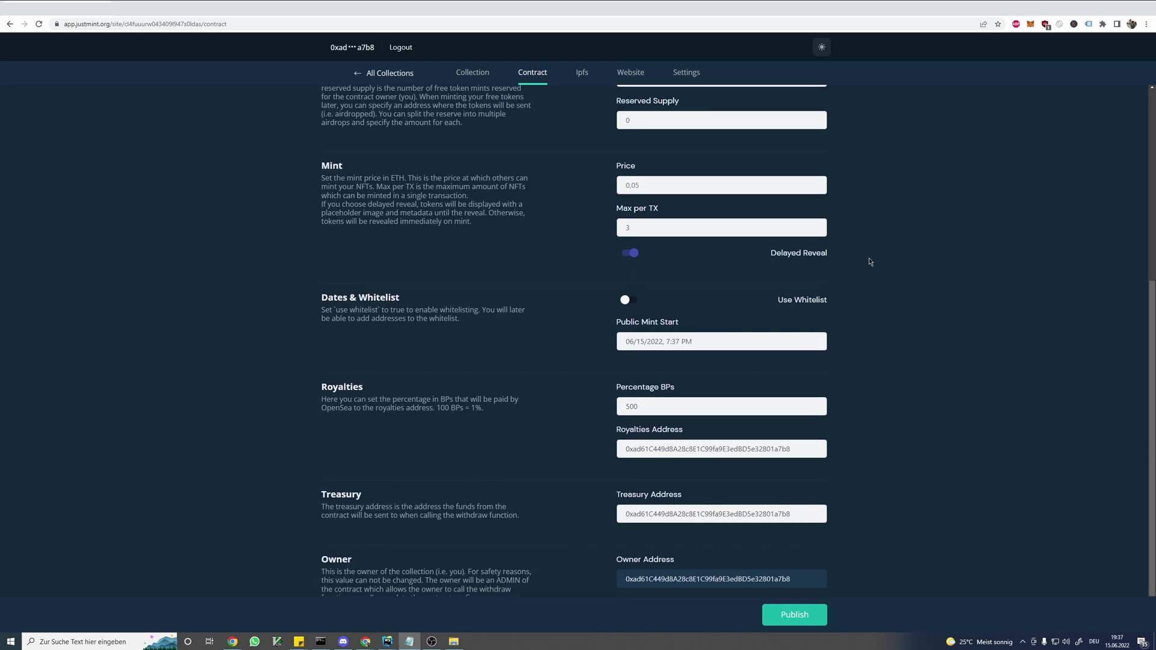
scroll(918, 268, "up", 1)
left_click(629, 280)
scroll(629, 281, "up", 4)
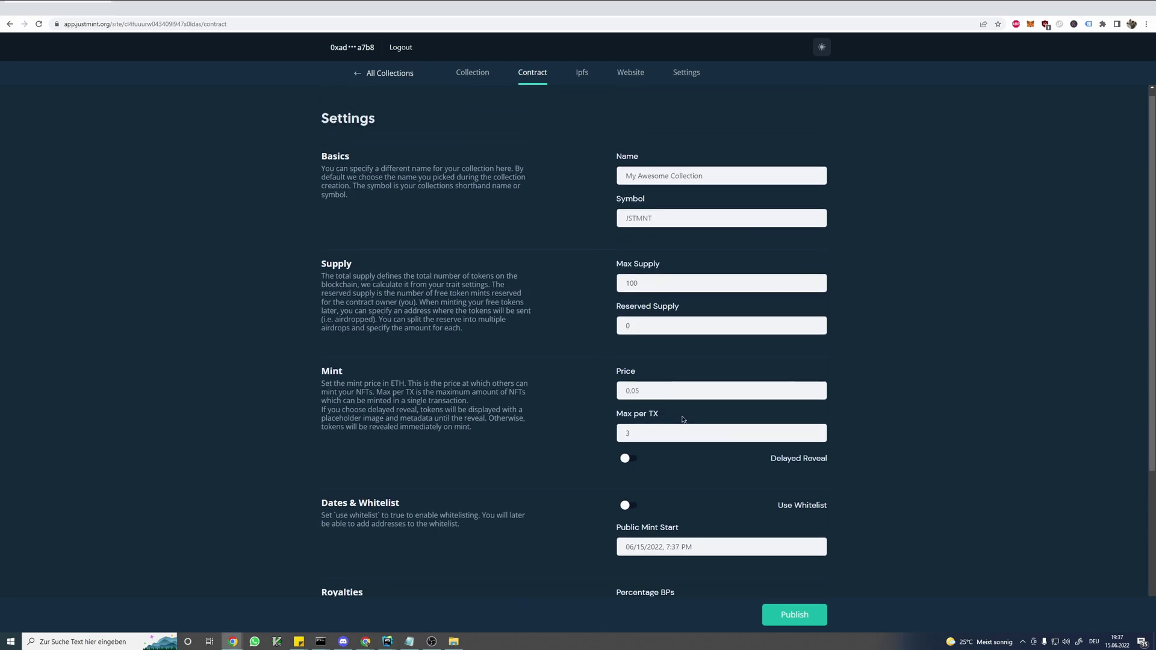
left_click(626, 461)
scroll(623, 422, "down", 4)
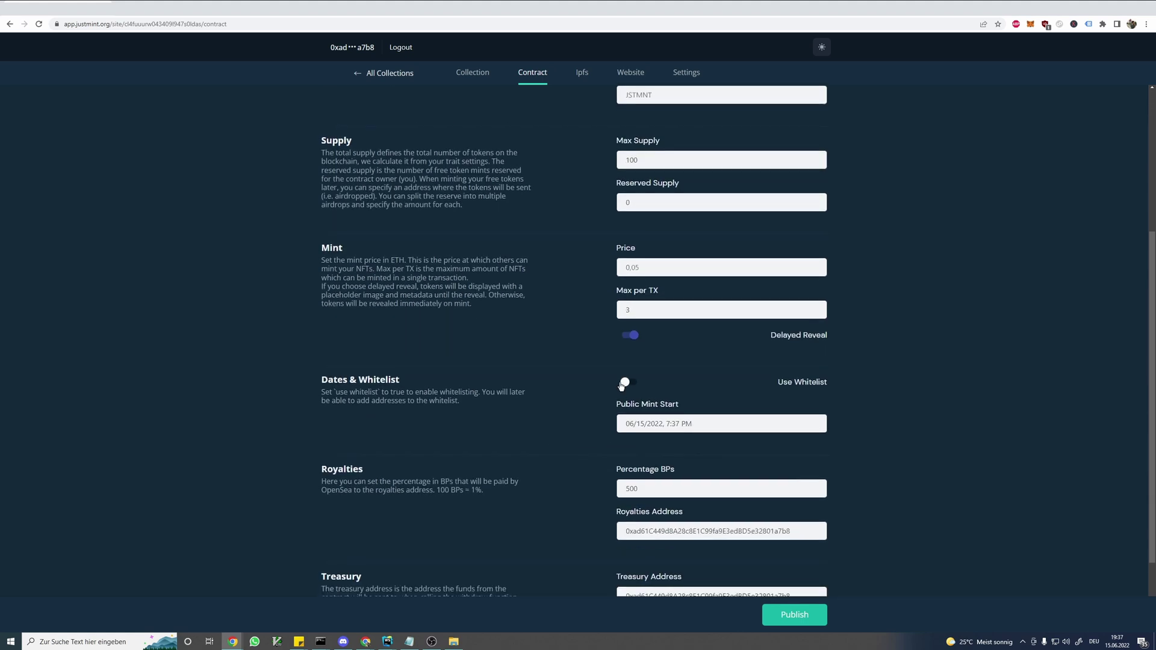
left_click(627, 383)
left_click(630, 382)
left_click(630, 381)
scroll(573, 407, "down", 3)
- Set Presale Mint Start to 06/17/2022 8:00 PM and Public Mint Start to 06/30/2022 8:00 PM
left_click(698, 288)
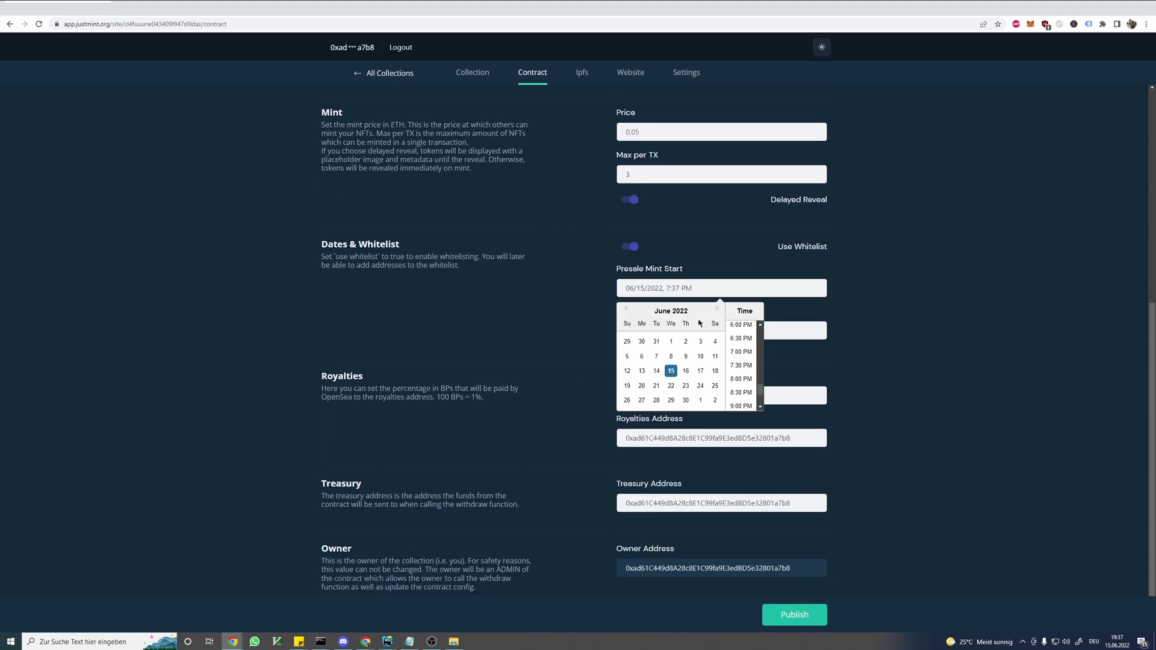
left_click(700, 370)
left_click(741, 379)
left_click(698, 331)
left_click(690, 447)
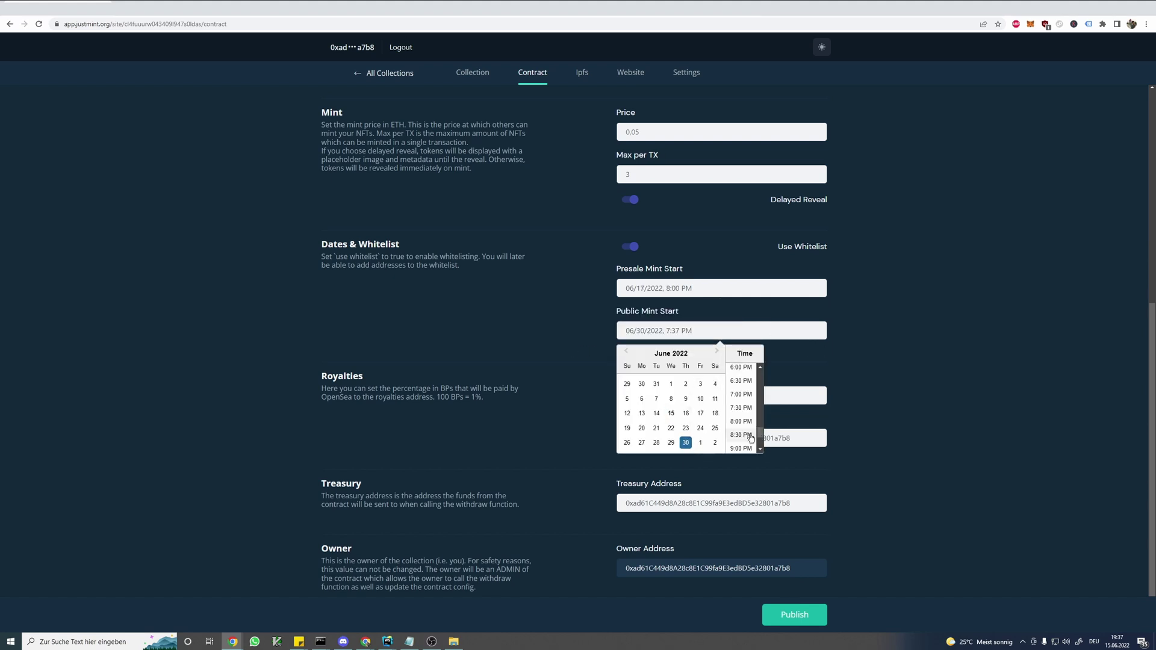
left_click(741, 421)
scroll(889, 420, "down", 1)
scroll(887, 419, "up", 6)
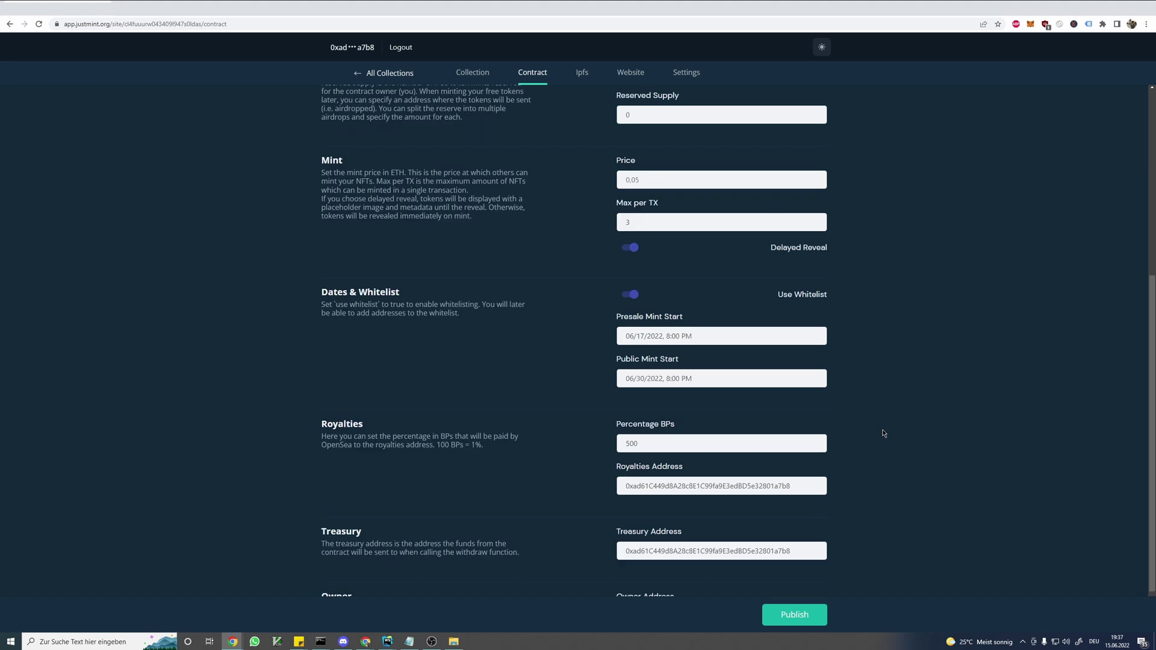
scroll(882, 443, "up", 1)
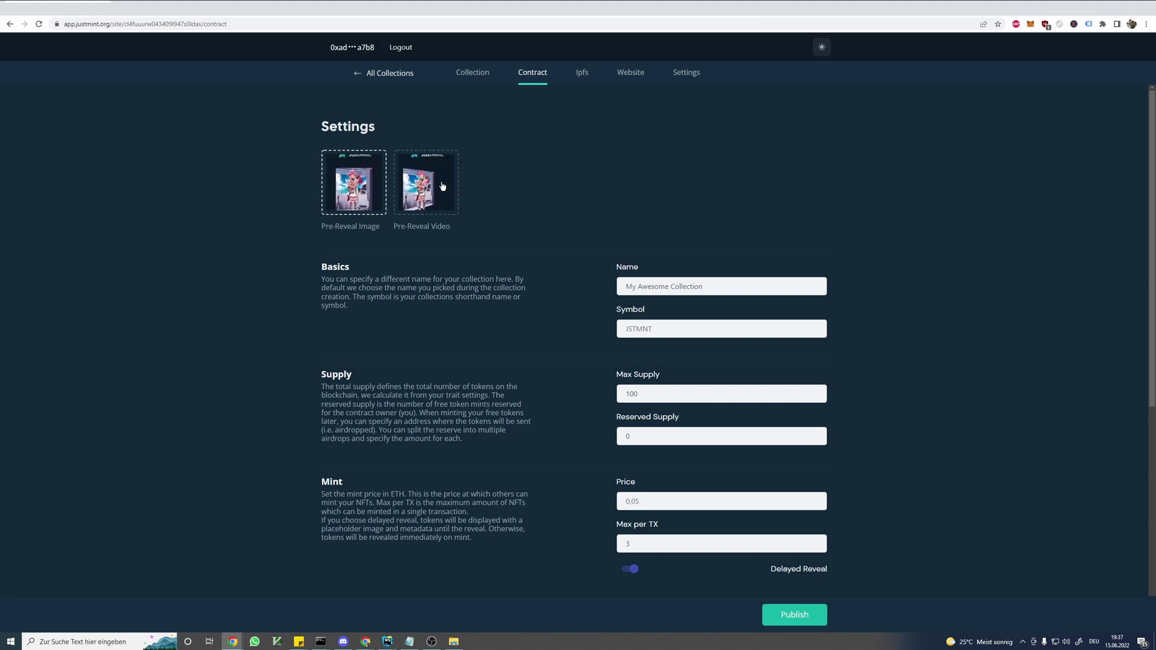
left_click(359, 15)
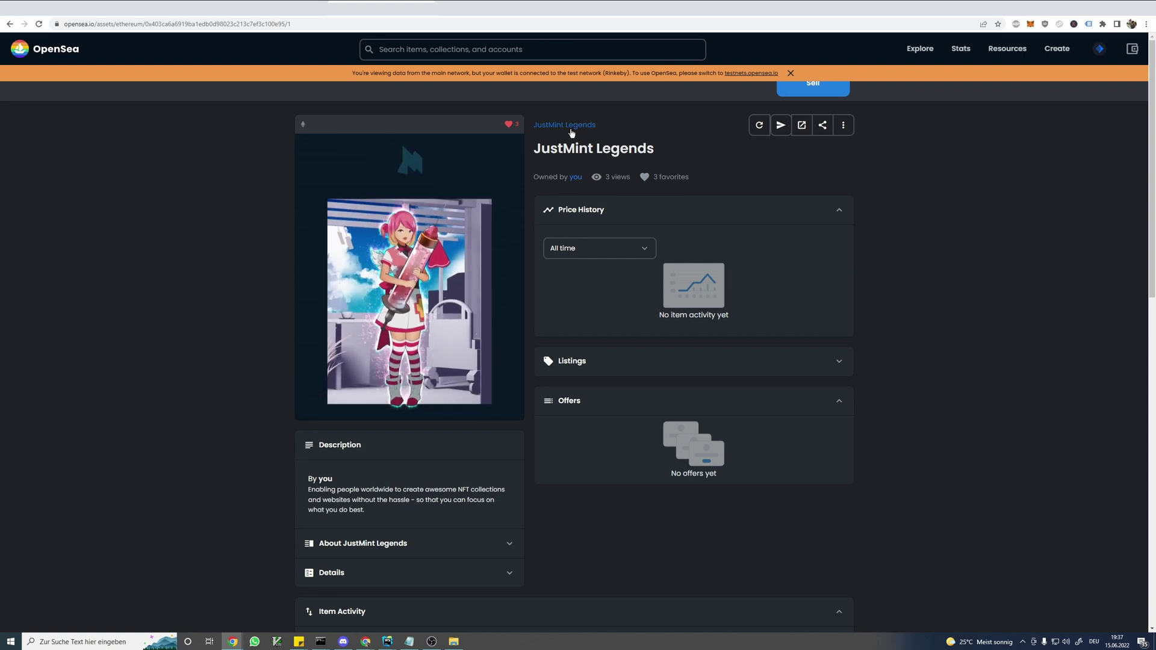
- View OpenSea's 3-item JustMint Legends collection, then return to JustMint's contract settings
left_click(565, 125)
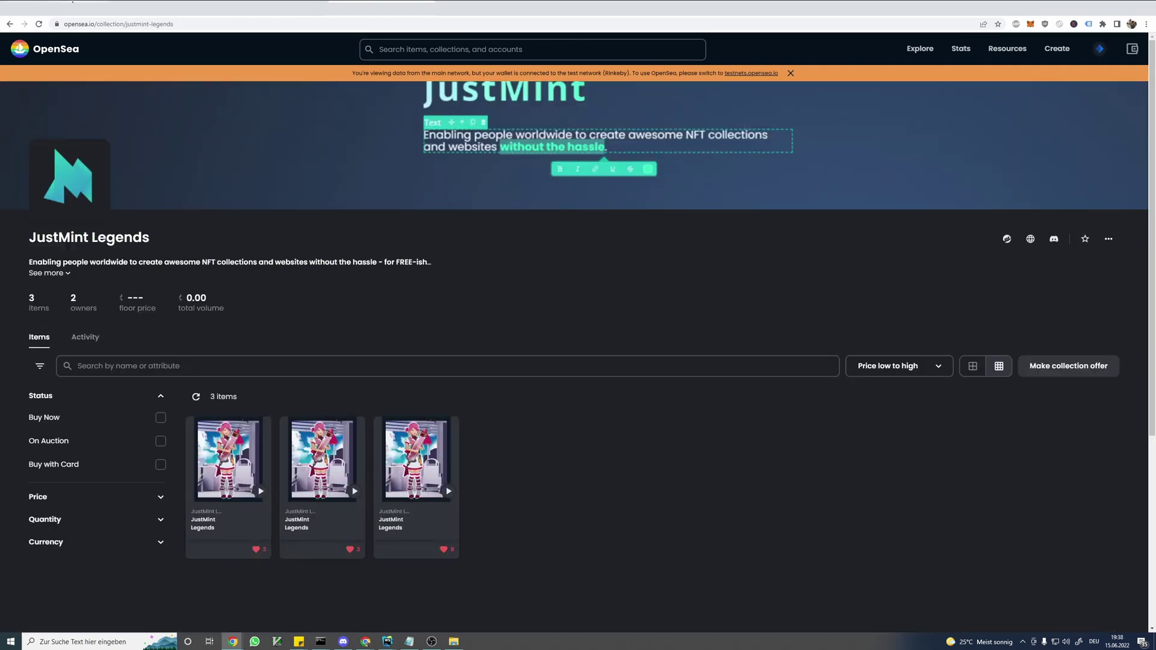
scroll(420, 259, "down", 2)
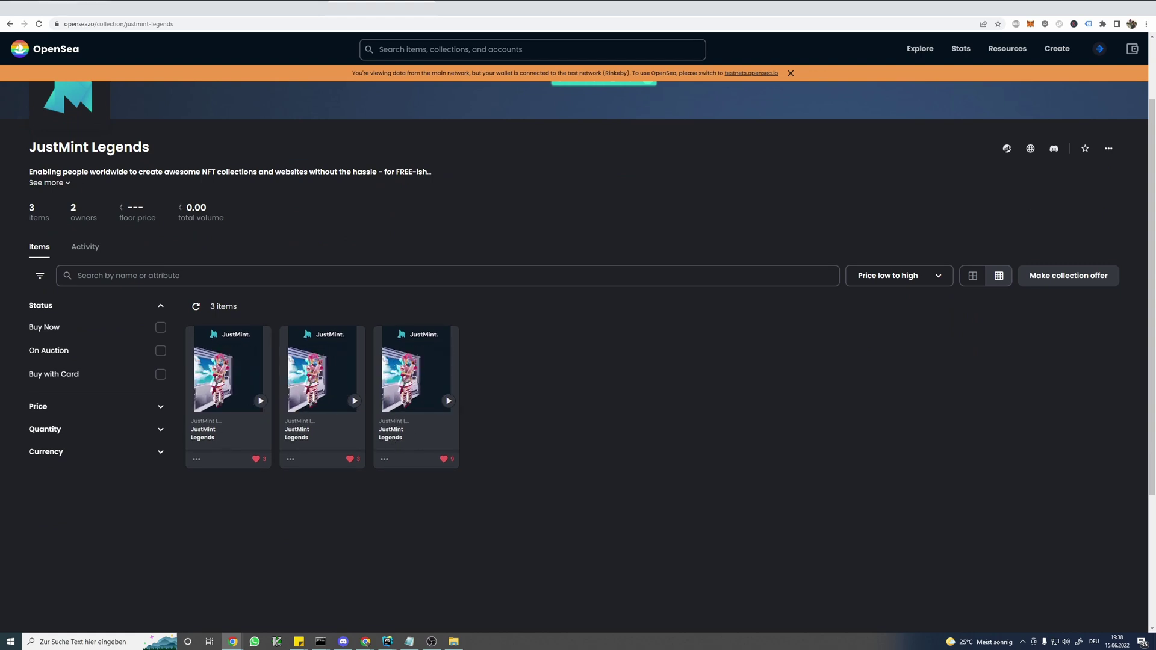
left_click(55, 7)
scroll(542, 320, "down", 2)
scroll(656, 286, "up", 1)
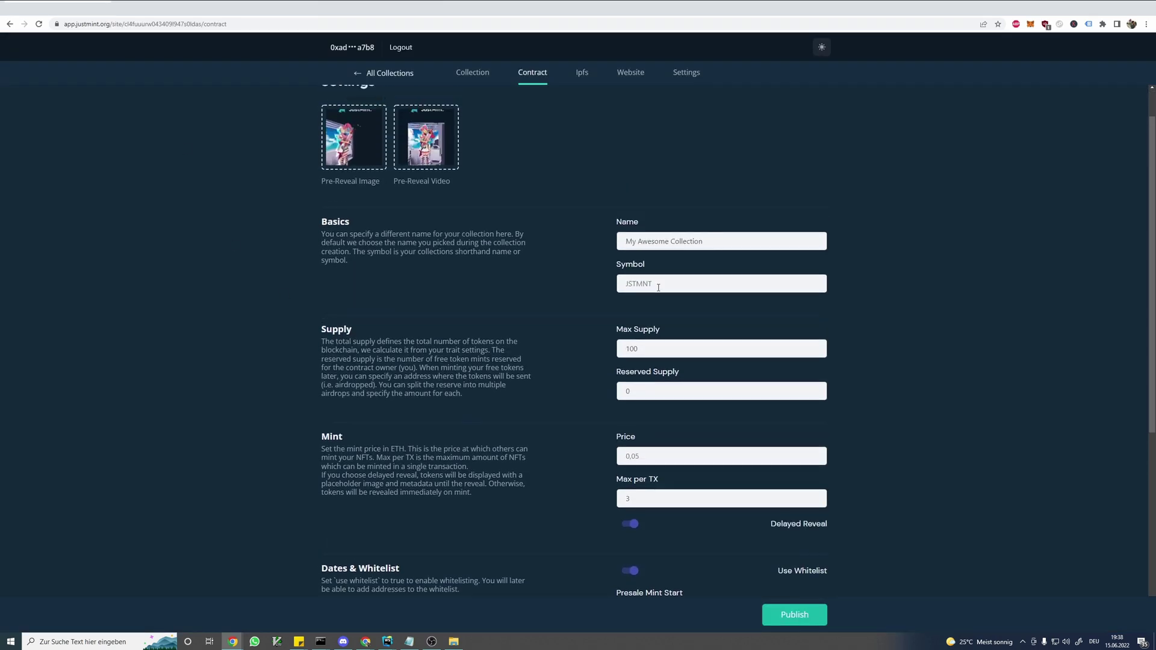
- Set the collection symbol to JSTMNT and check the Max Supply value of 100
left_click(665, 291)
type("JSTMNT")
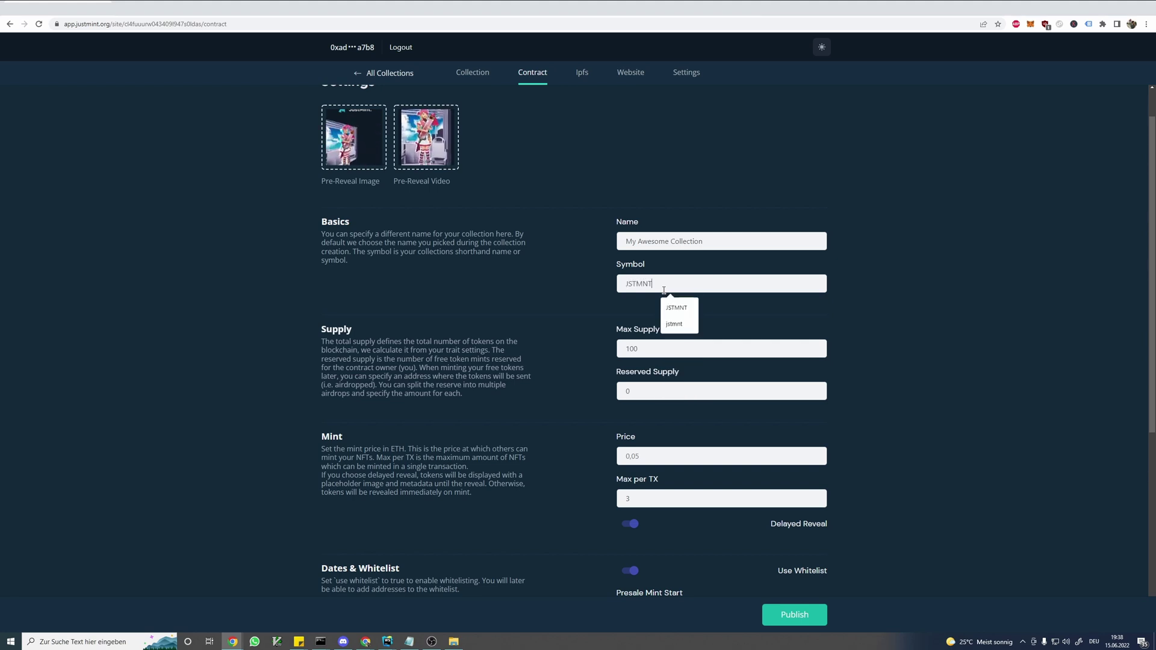
scroll(602, 241, "down", 2)
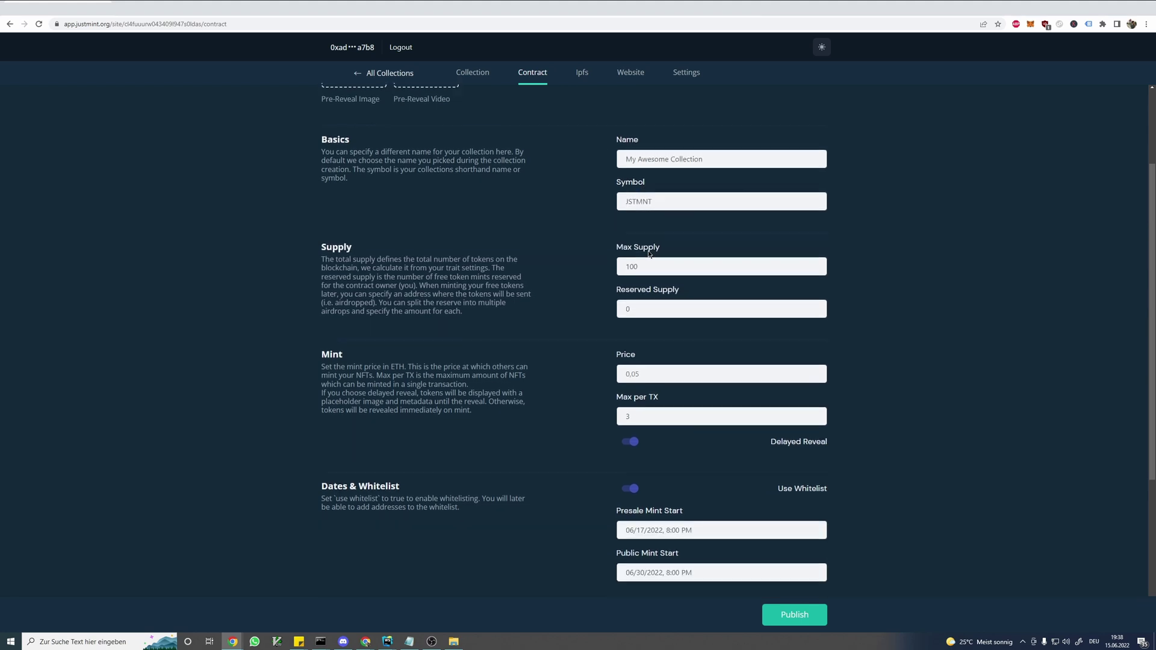
left_click_drag(663, 256, 611, 262)
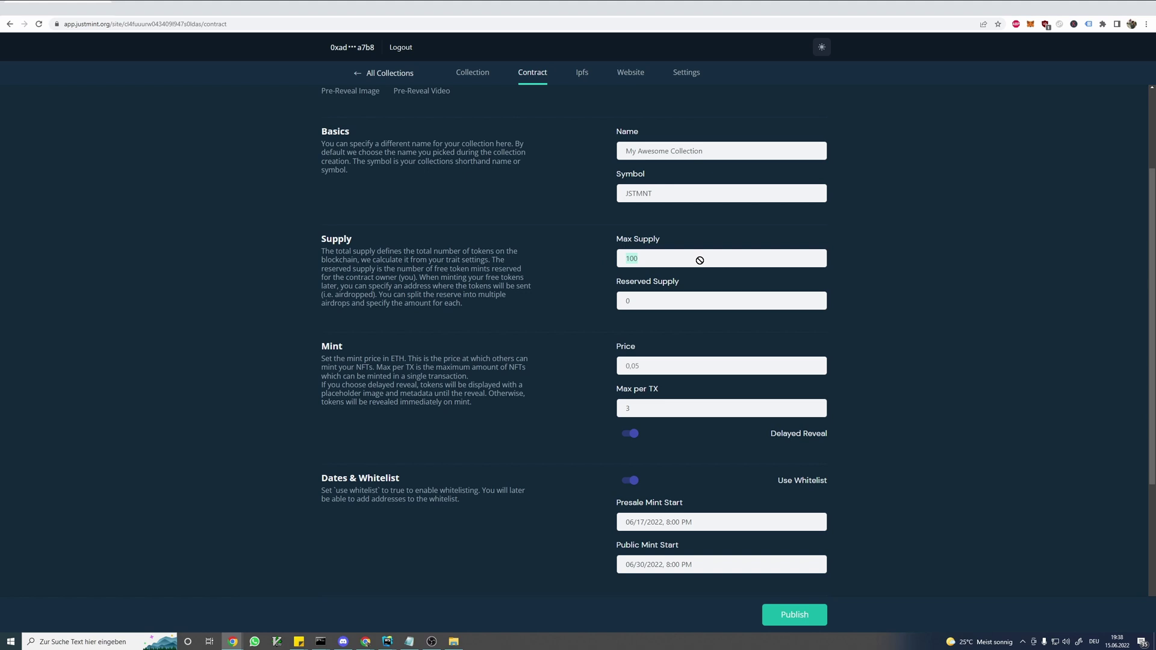
left_click(700, 258)
scroll(692, 235, "up", 3)
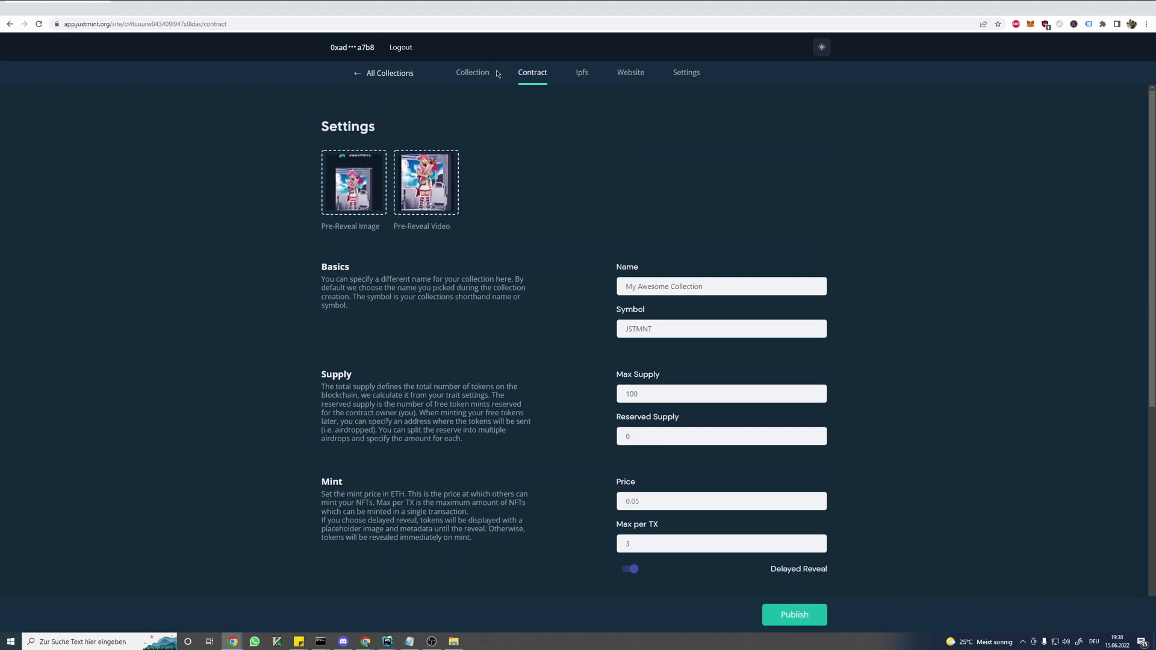
scroll(572, 253, "down", 2)
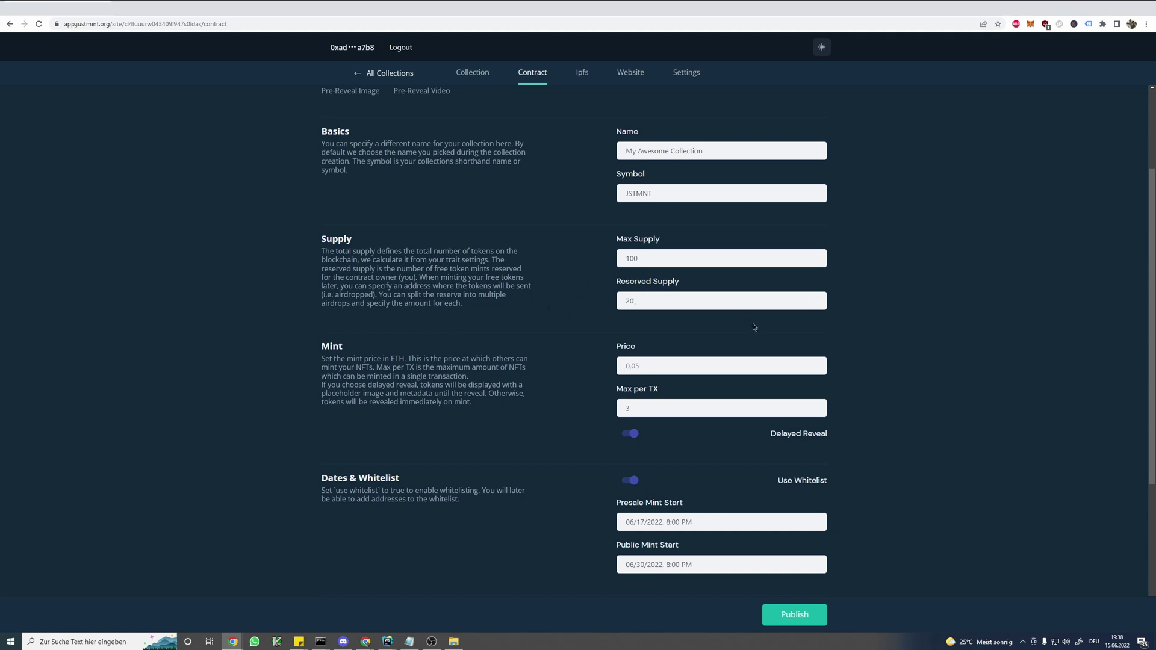
scroll(771, 322, "down", 2)
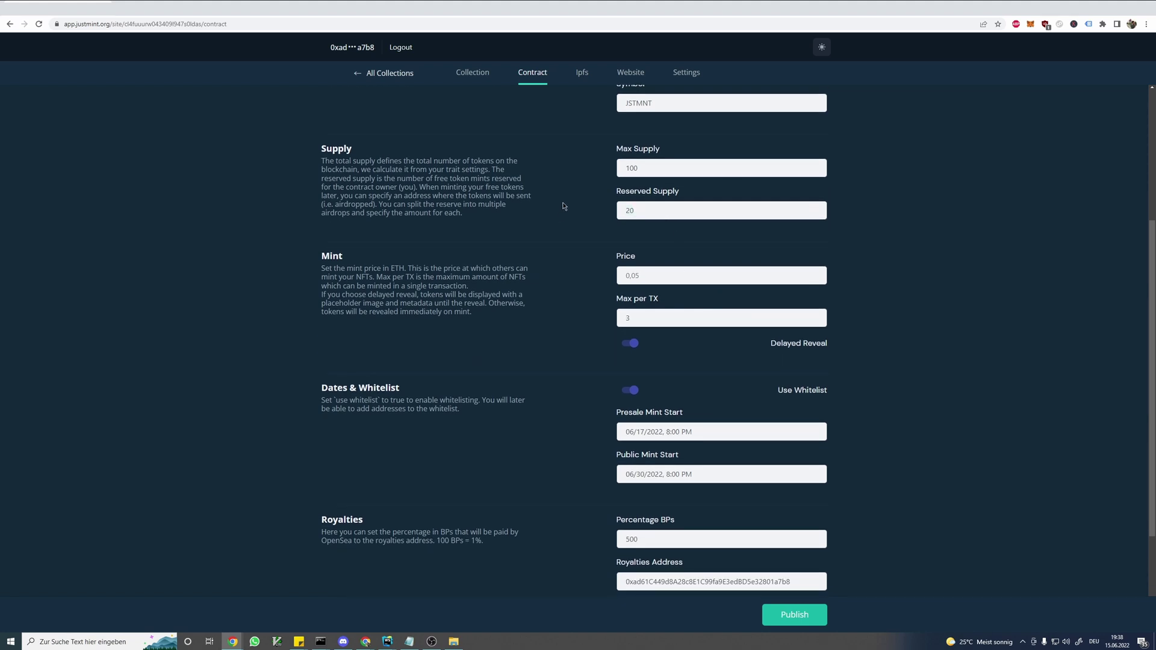
- Set Reserved Supply to 20 and review the royalties explanation and address
left_click(688, 211)
left_click(521, 213)
scroll(590, 299, "down", 3)
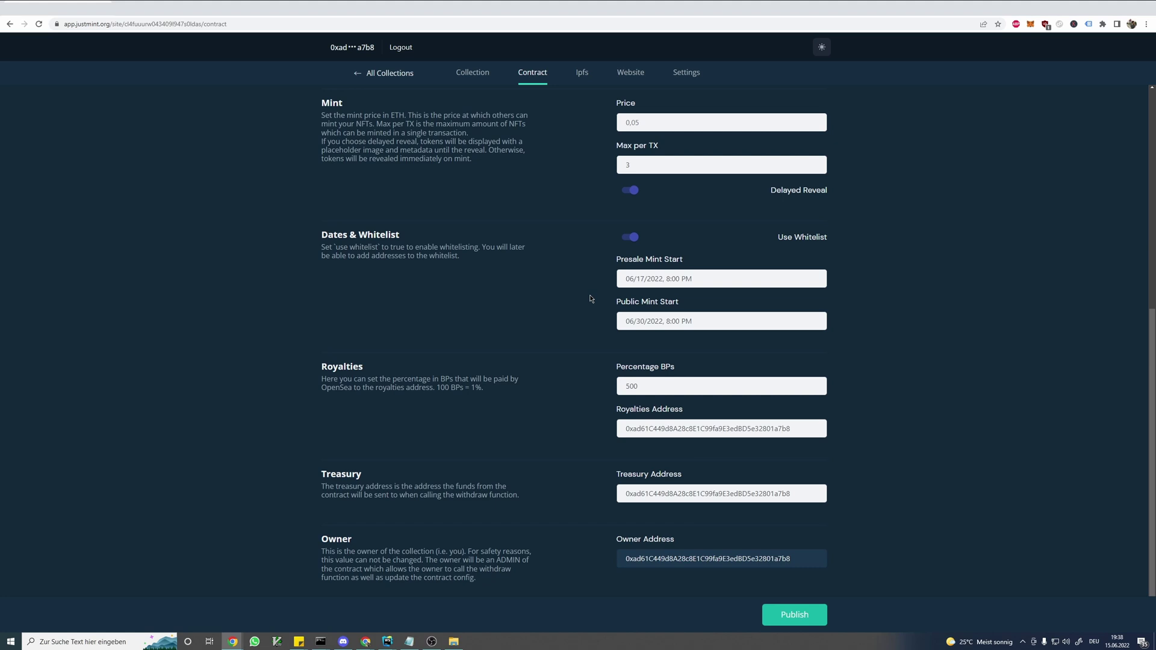
left_click_drag(309, 369, 579, 369)
left_click(639, 383)
left_click_drag(627, 430, 901, 442)
left_click(904, 452)
- Review the treasury address and explanation, then bring up the Publish confirmation summary
left_click_drag(804, 491, 560, 493)
left_click(548, 477)
left_click_drag(517, 495, 406, 492)
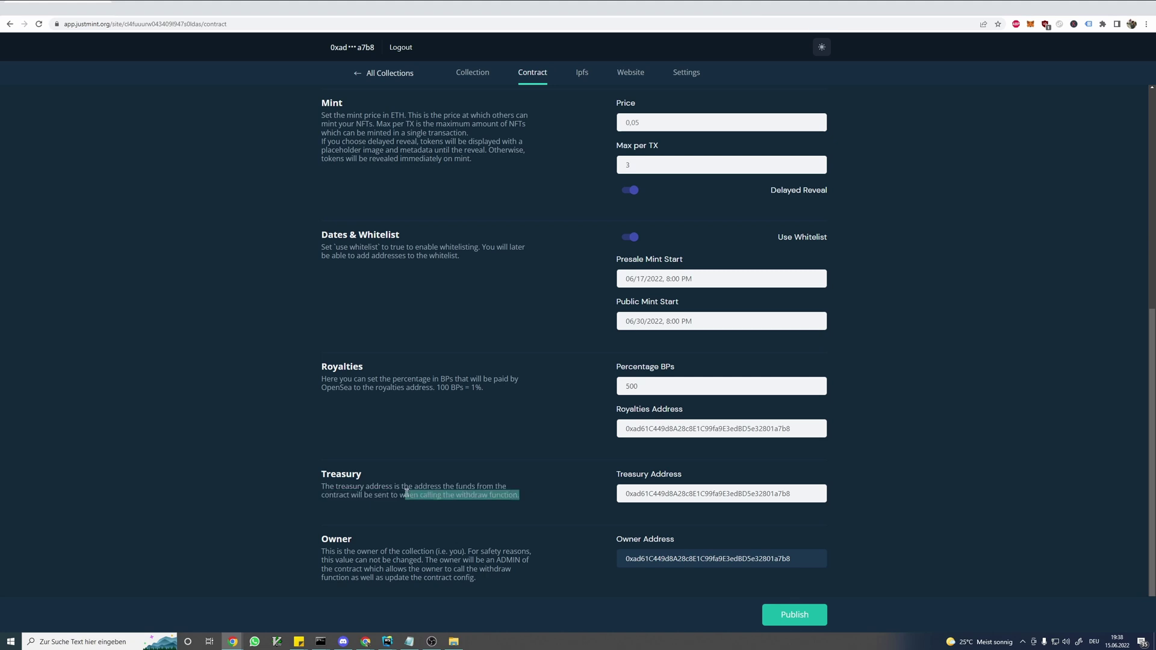
left_click(528, 487)
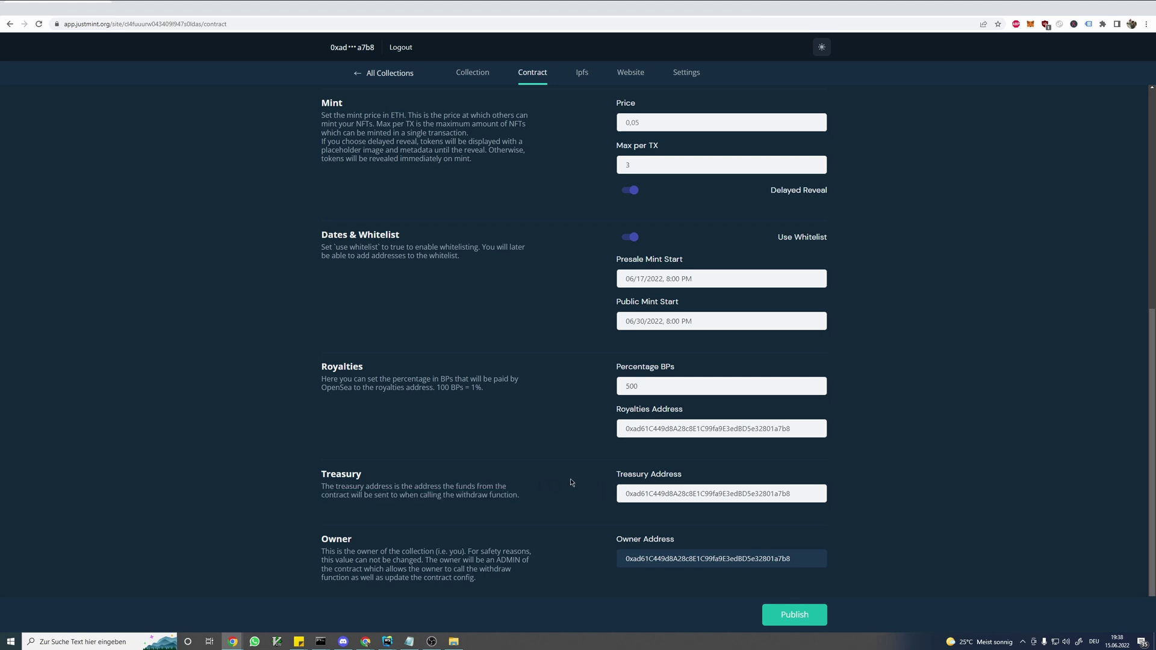
scroll(570, 478, "up", 4)
scroll(580, 464, "down", 4)
left_click(782, 615)
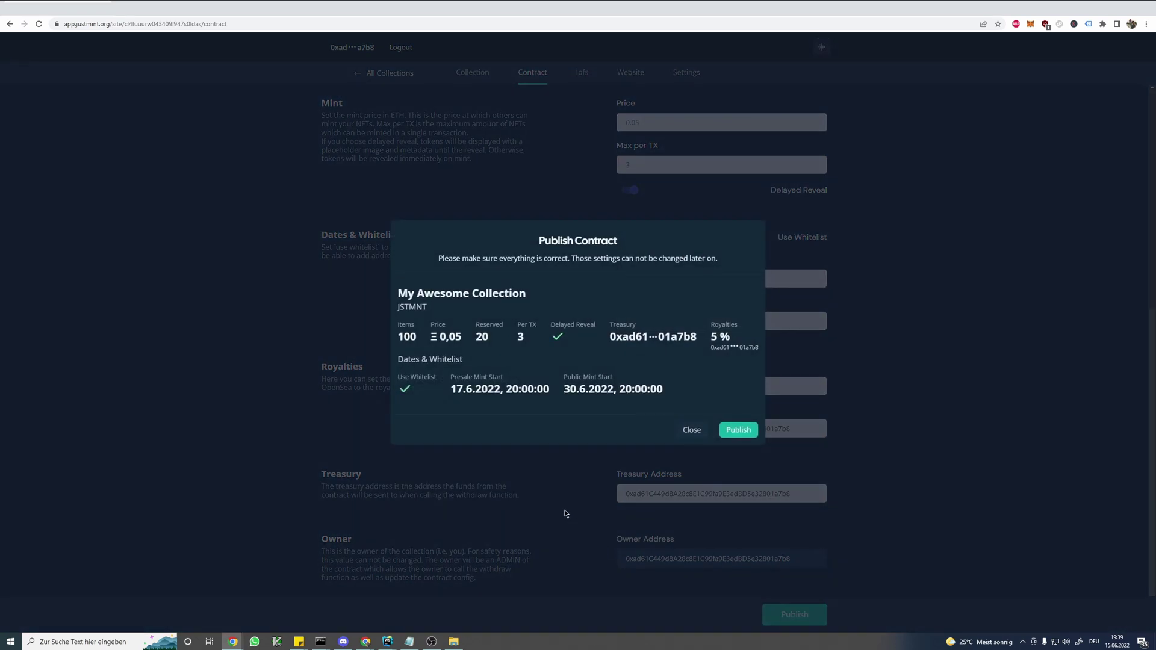
- Review the Publish Contract summary's warning and publish the contract
left_click_drag(398, 289, 435, 236)
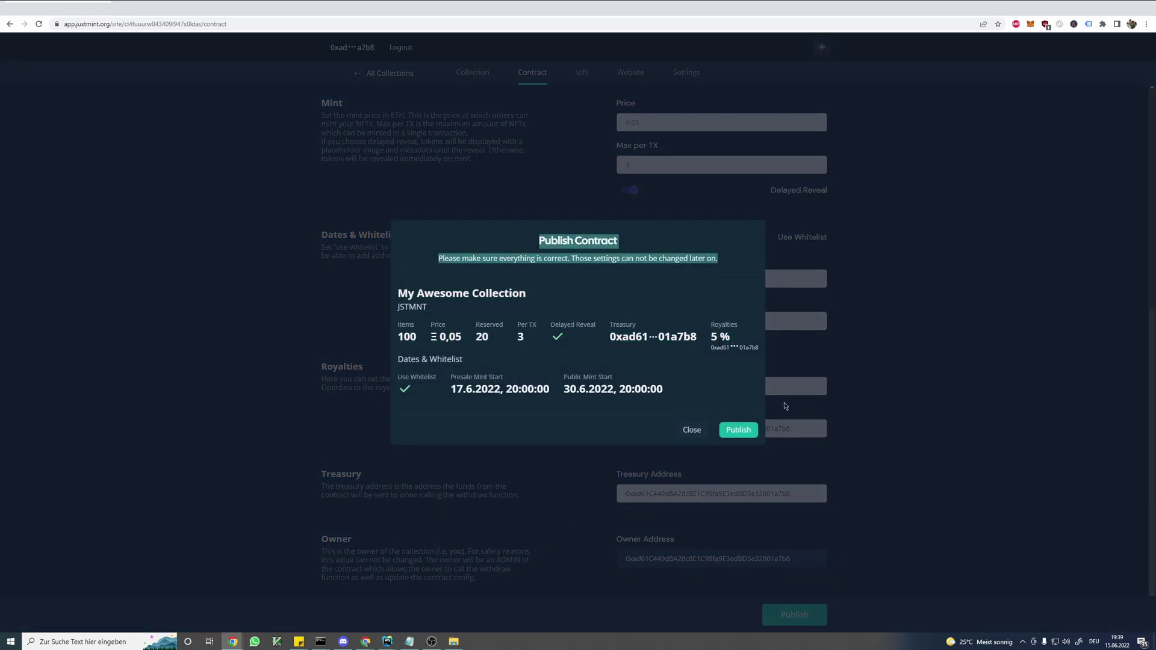
left_click(694, 395)
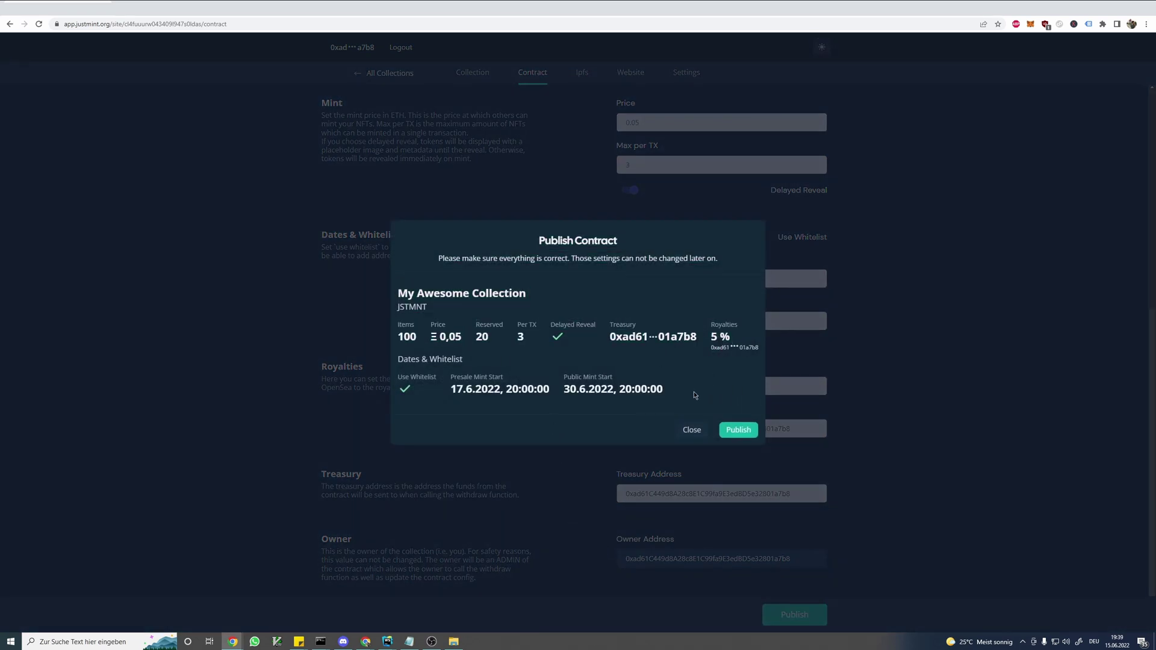
left_click(738, 430)
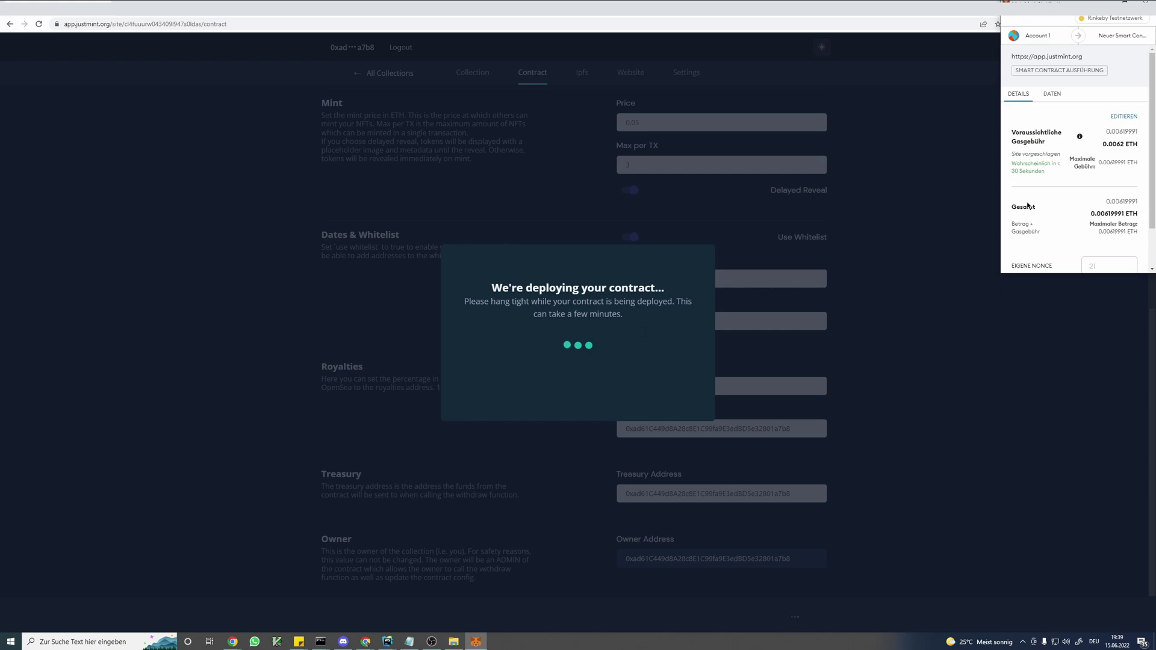
- Check the transaction data in MetaMask, then approve the deployment with Bestätigen
left_click(1059, 96)
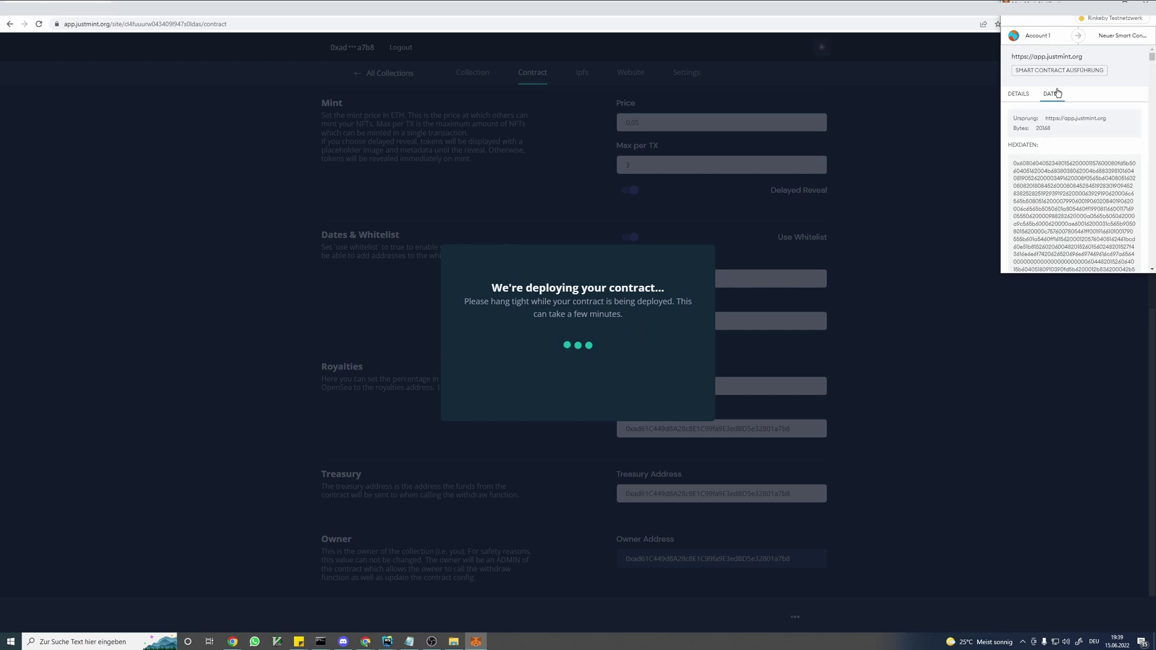
left_click(1030, 94)
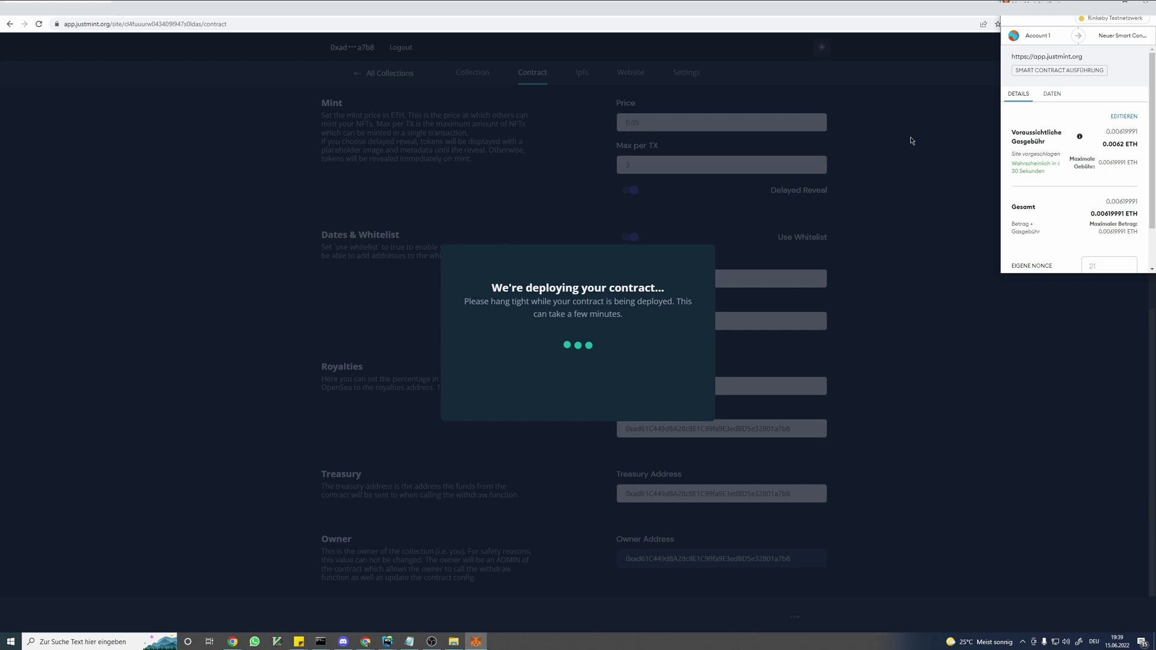
scroll(1082, 221, "down", 2)
left_click(1116, 264)
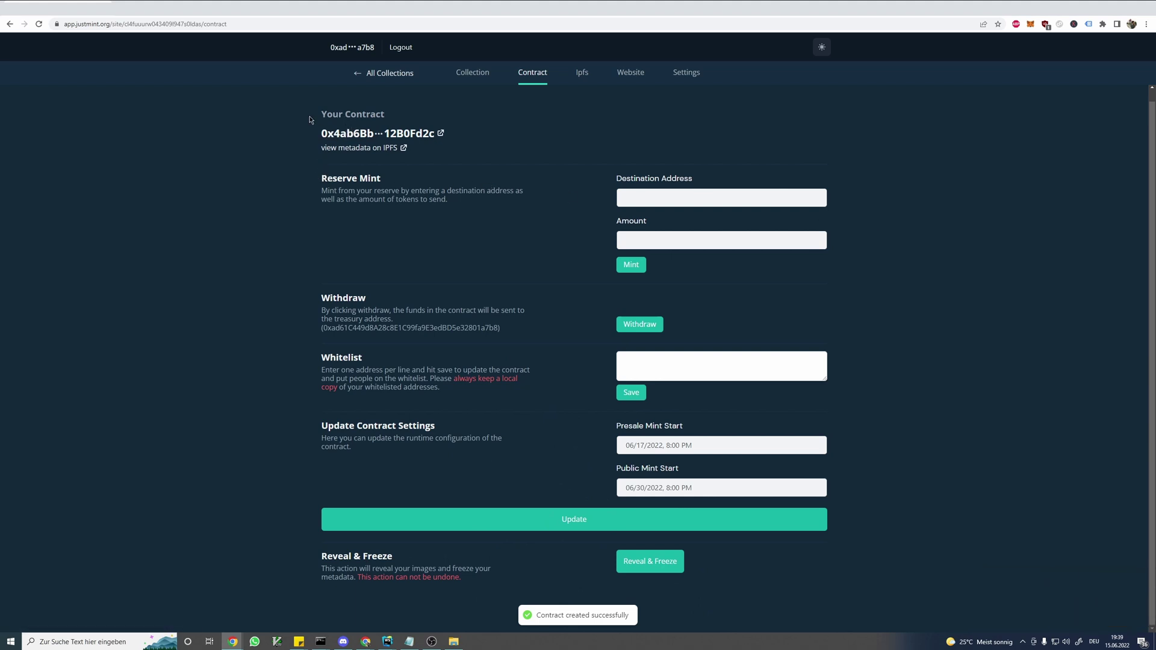
- Review the contract details and Reserve Mint section, setting the mint Amount to 1
left_click_drag(309, 131, 753, 373)
left_click(827, 293)
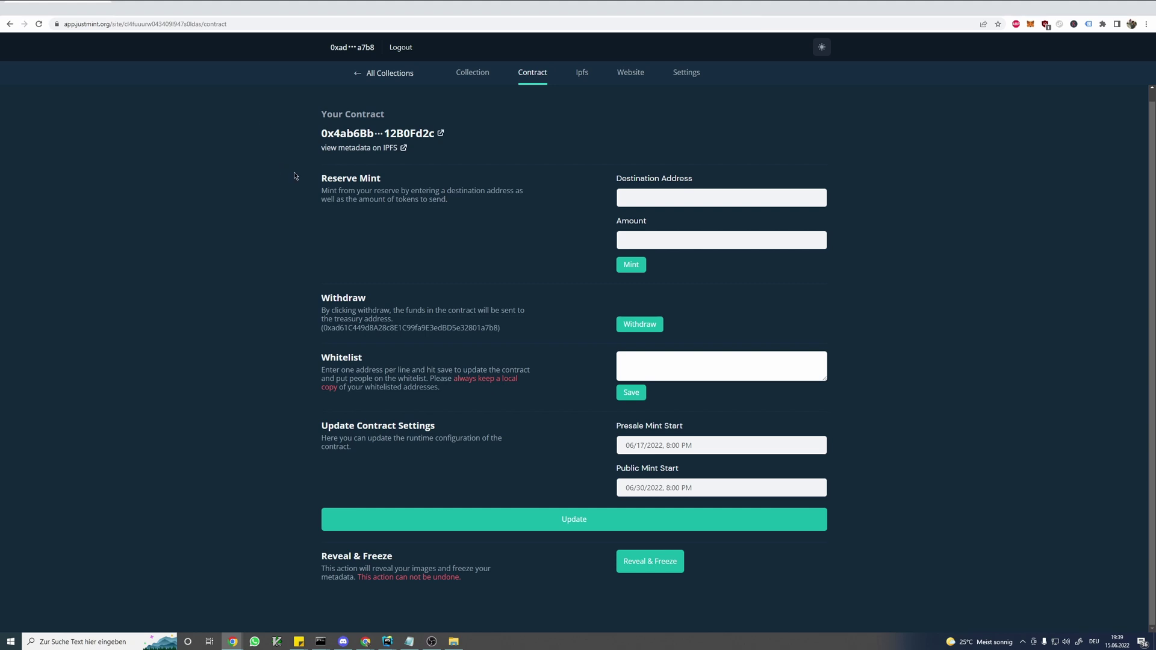
left_click_drag(325, 179, 480, 208)
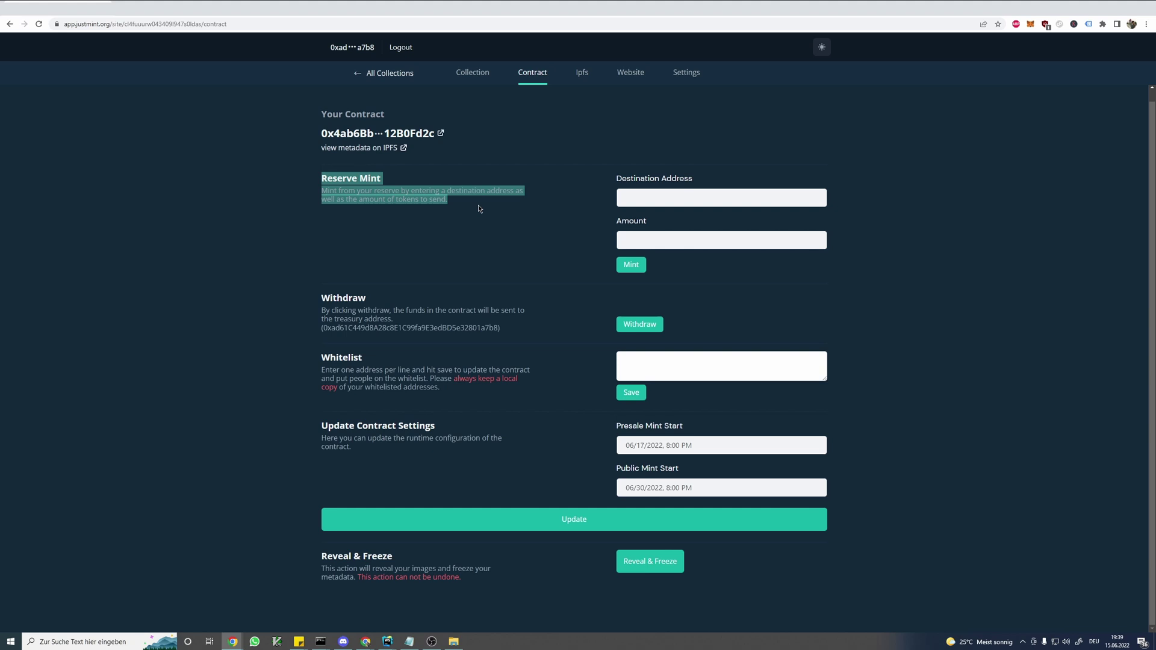
left_click(814, 238)
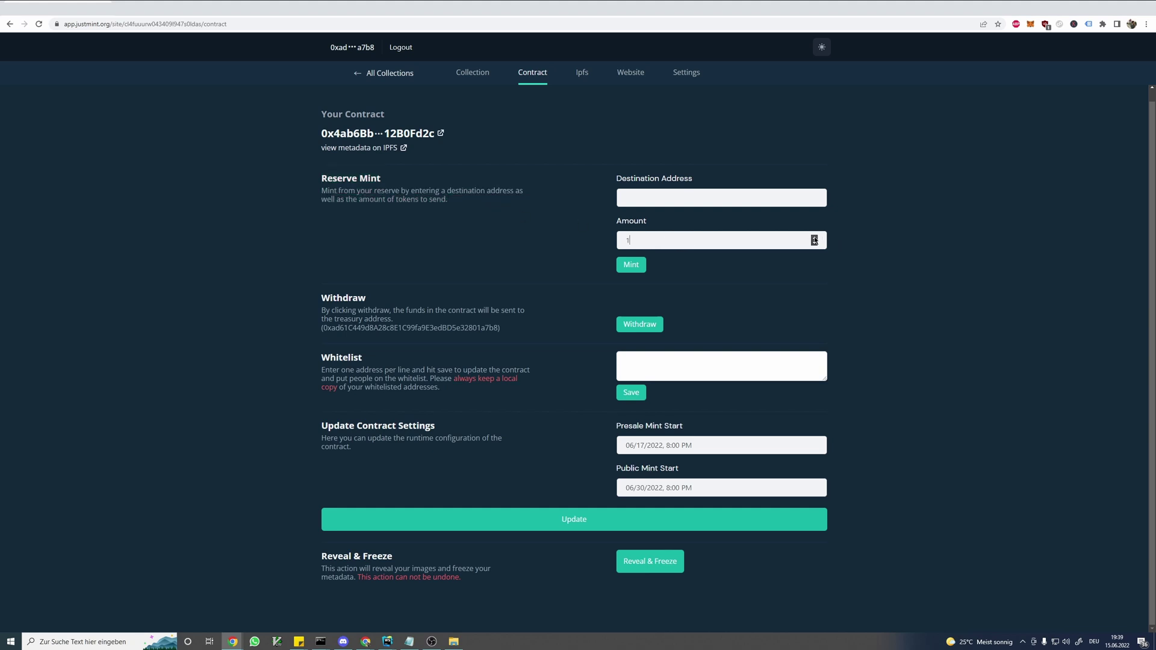
left_click_drag(615, 181, 811, 171)
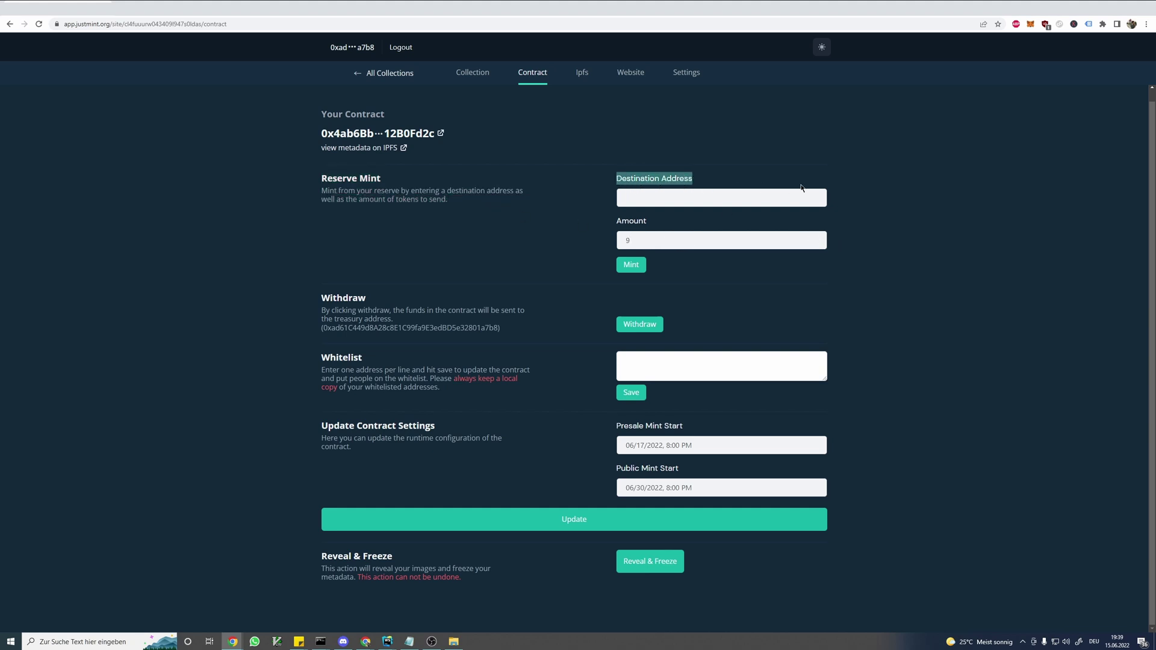
left_click(803, 189)
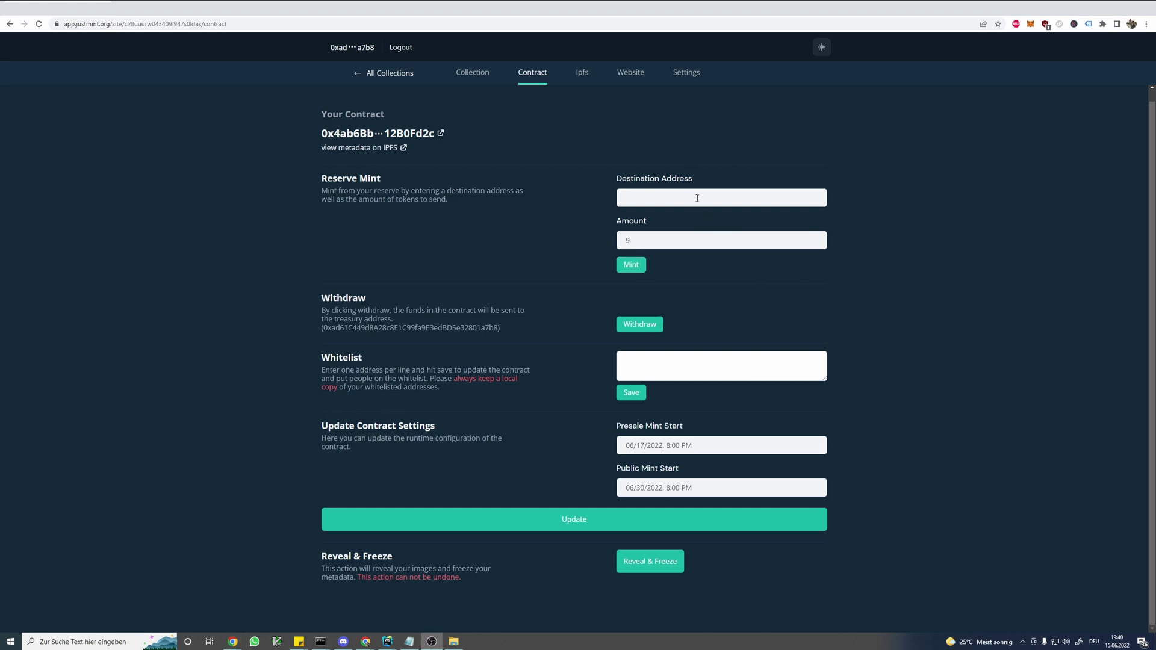
- Paste the wallet address as Destination Address, mint, and approve the transaction in MetaMask
left_click(697, 198)
type("0x6c23CF019fd4031a73e38B0CE7a07526785d4820")
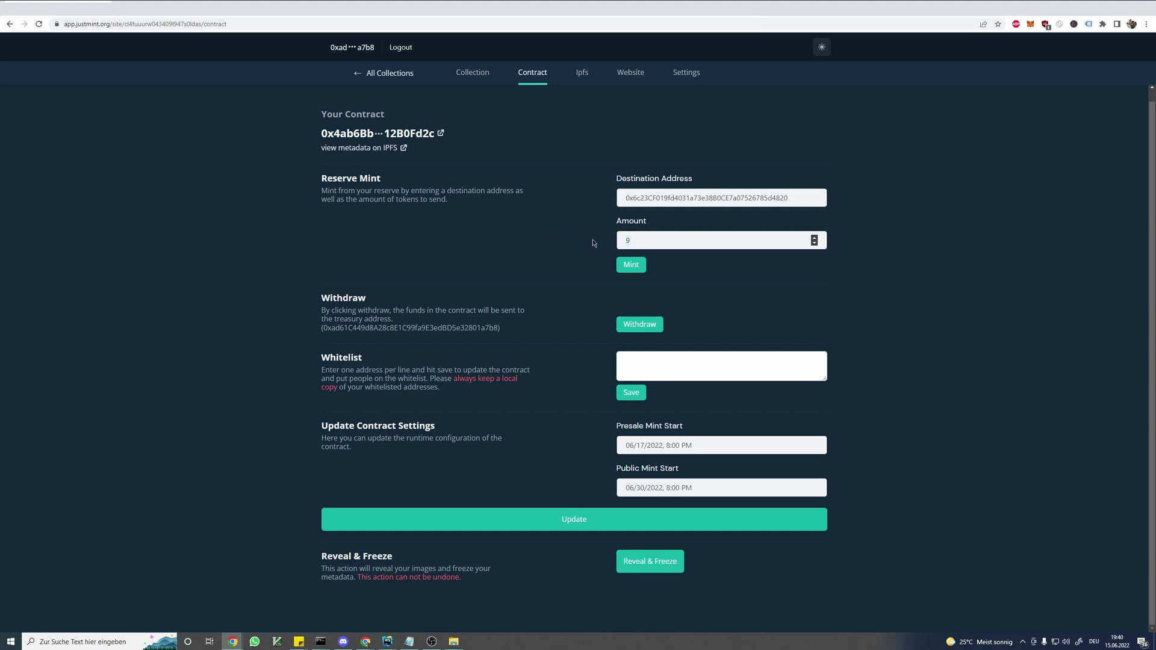
left_click(630, 265)
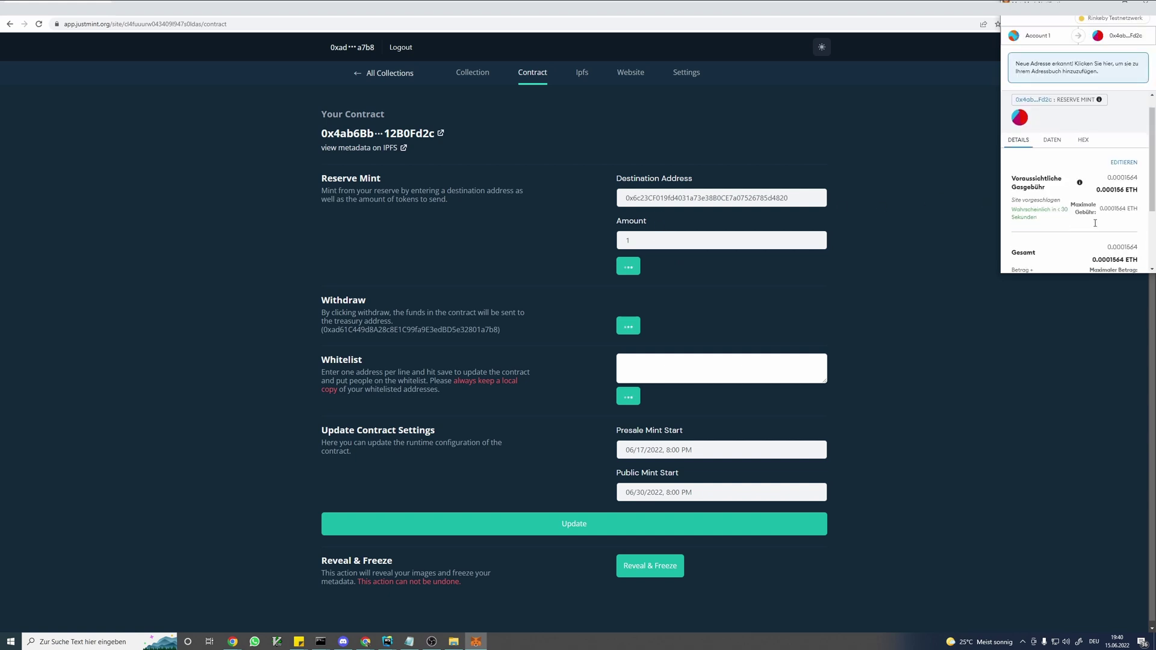
scroll(1059, 230, "down", 3)
left_click(1110, 255)
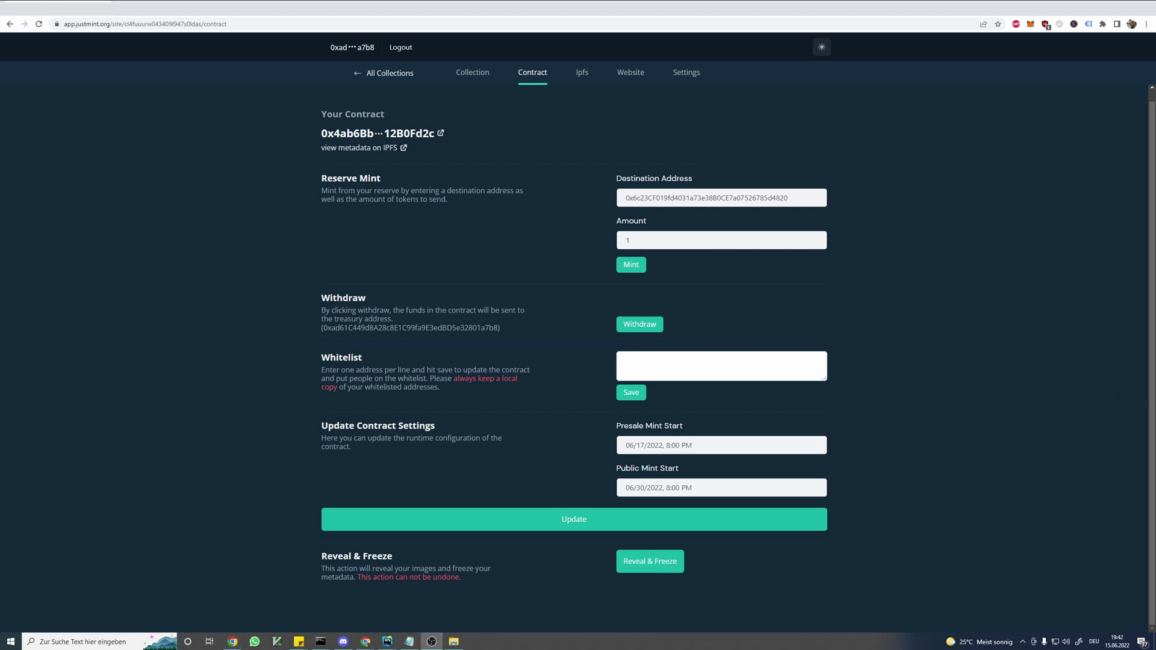
- In the OpenSea tab, open the minted JustMint NFT's page and dismiss the update notice
key("ctrl+Tab")
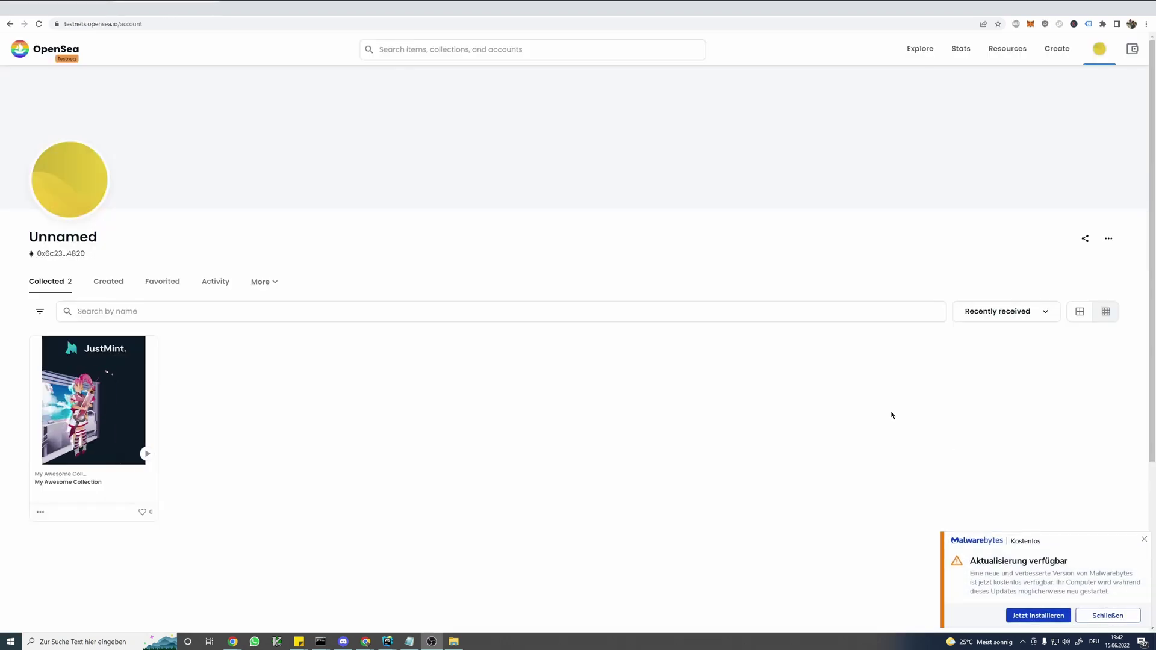
left_click(110, 373)
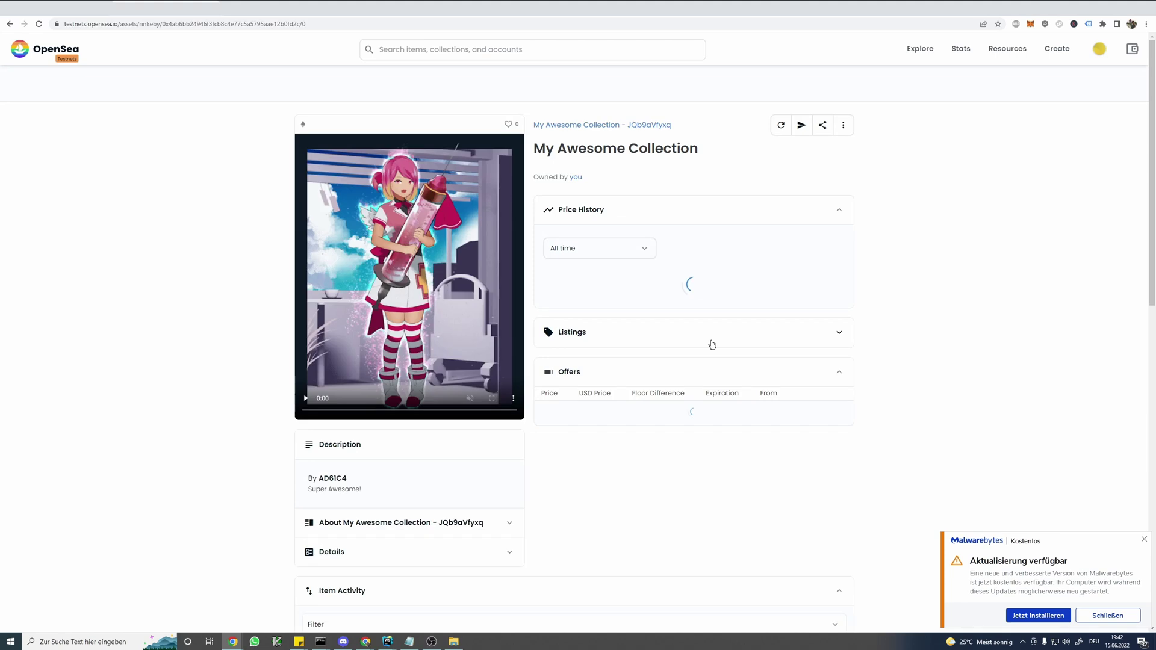
left_click(1144, 540)
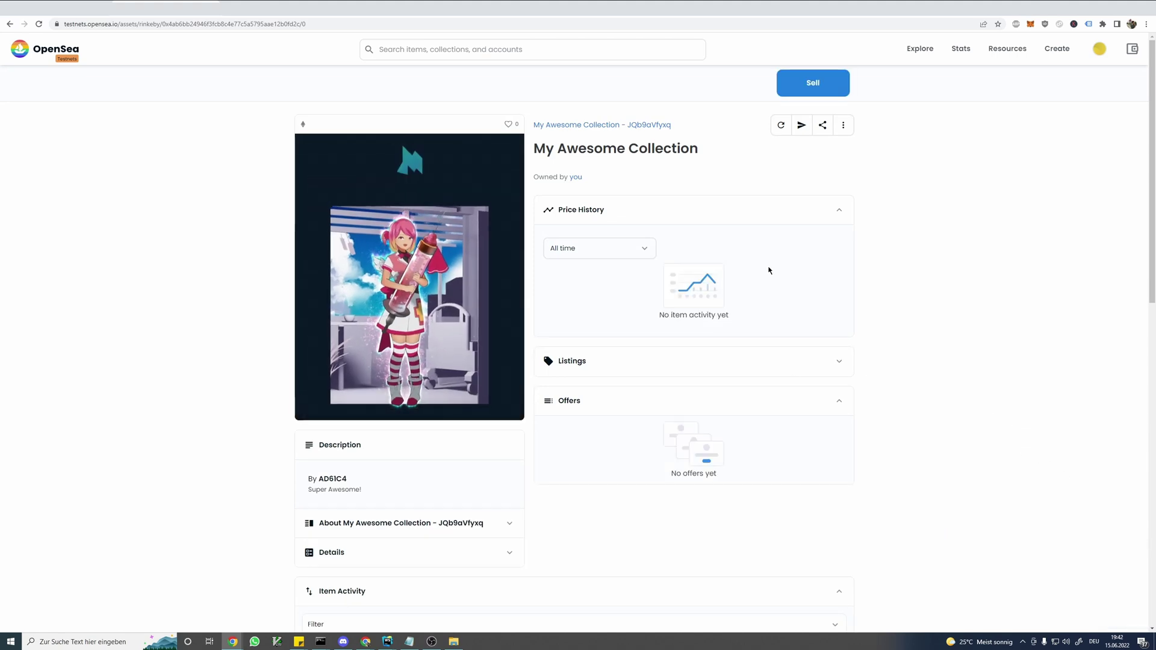
left_click_drag(361, 491, 308, 491)
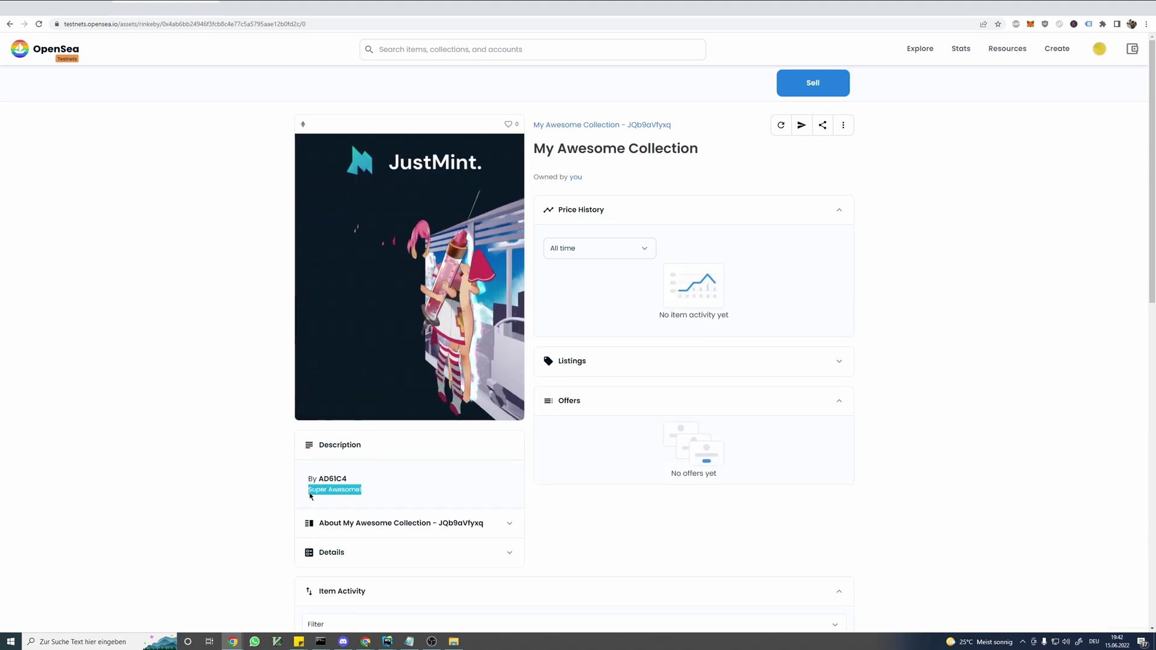
left_click_drag(709, 150, 534, 149)
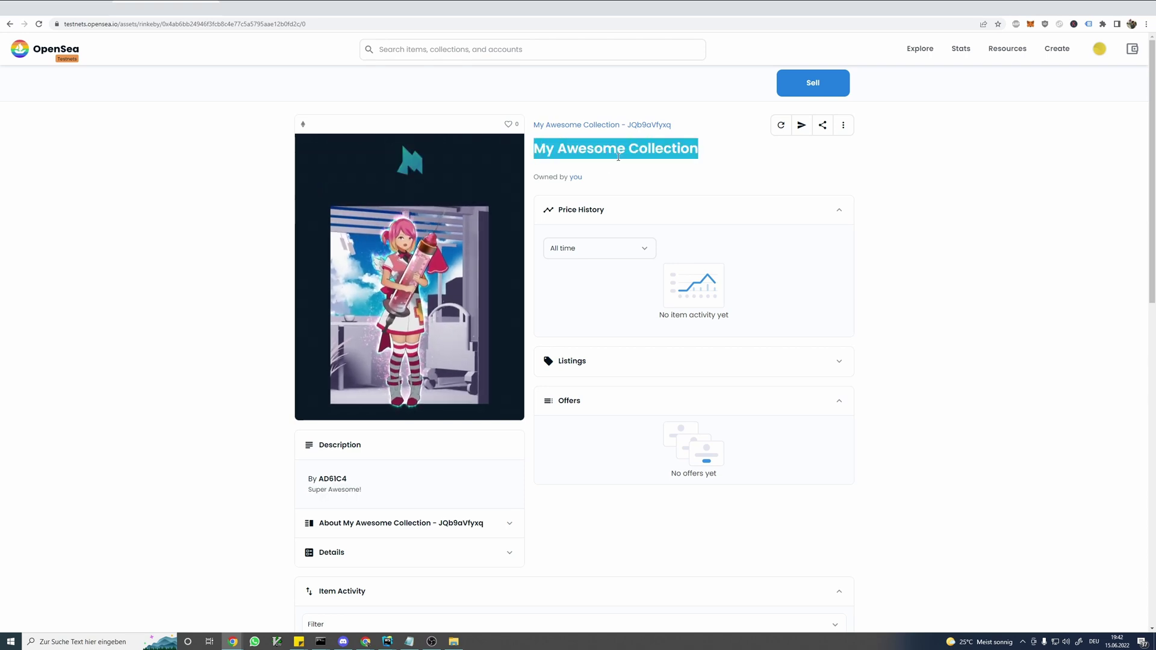
left_click(680, 136)
- Open the My Awesome Collection - JQb9aVfyxq collection page and choose Edit from its options
double_click(654, 124)
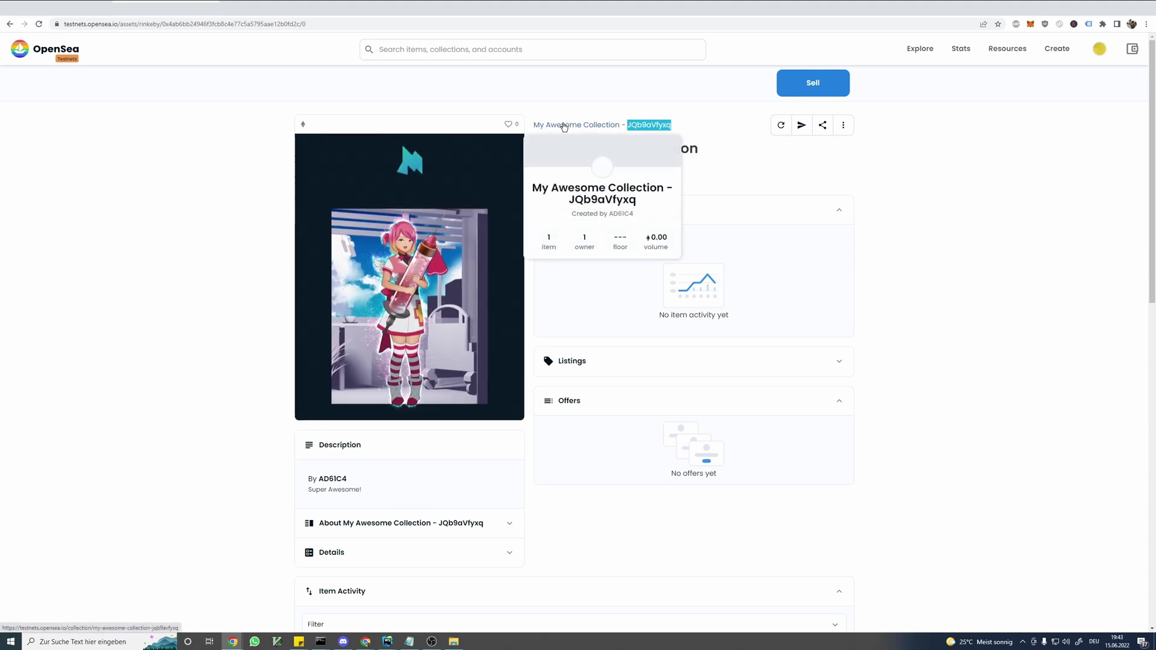
mouse_move(336, 400)
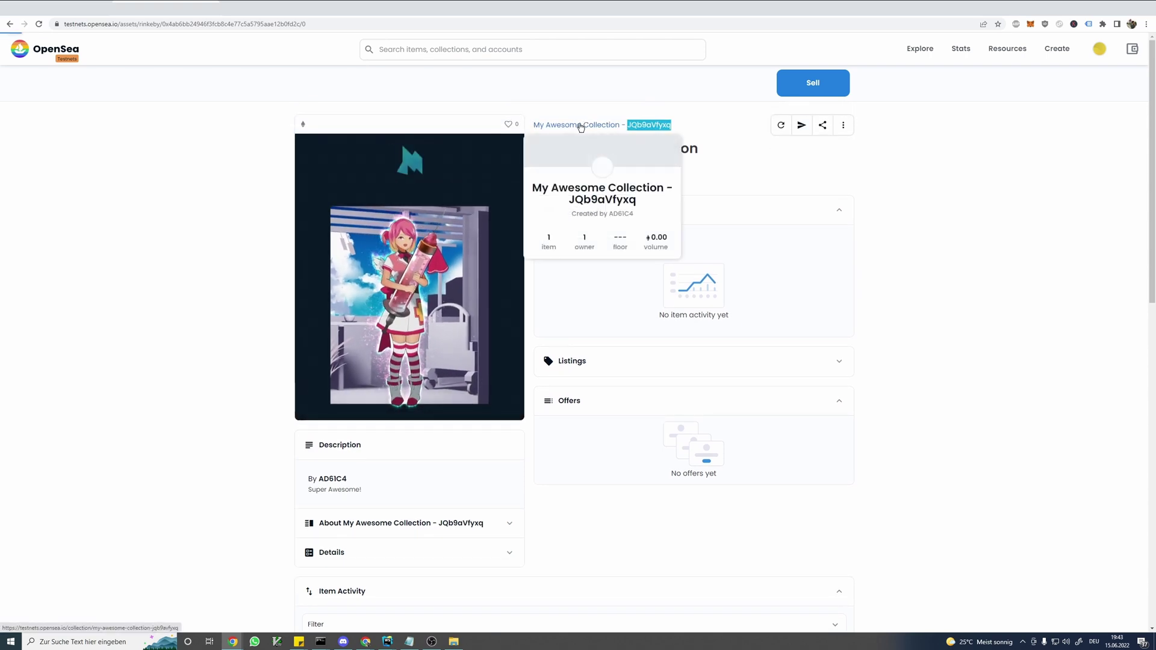
left_click(584, 124)
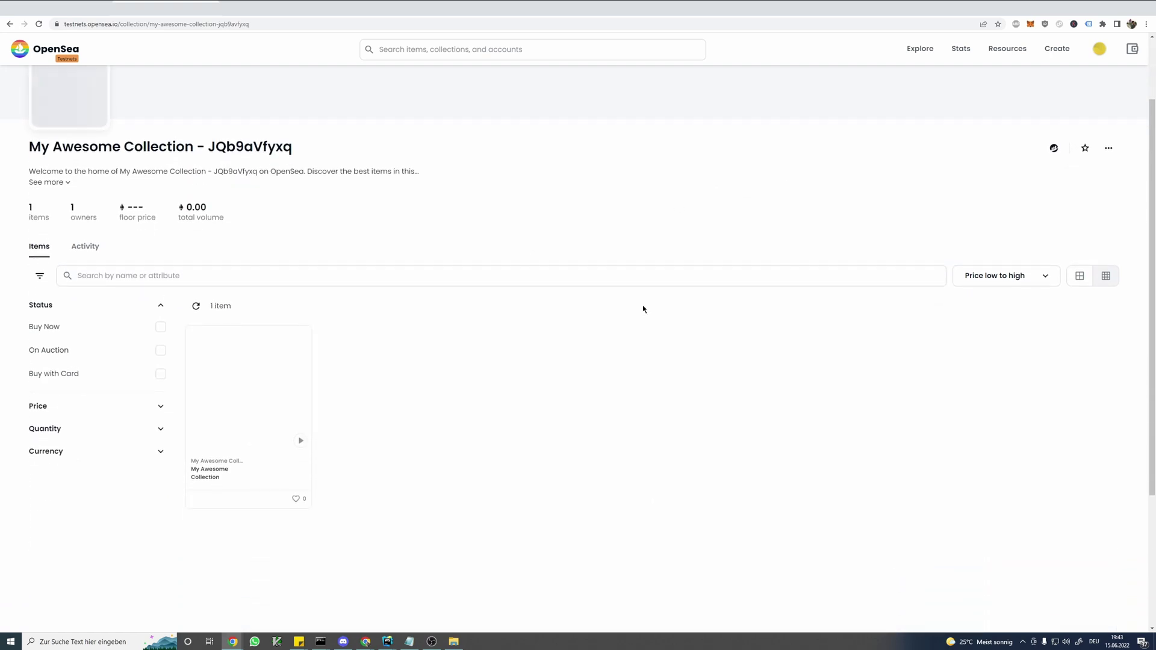
scroll(591, 340, "down", 1)
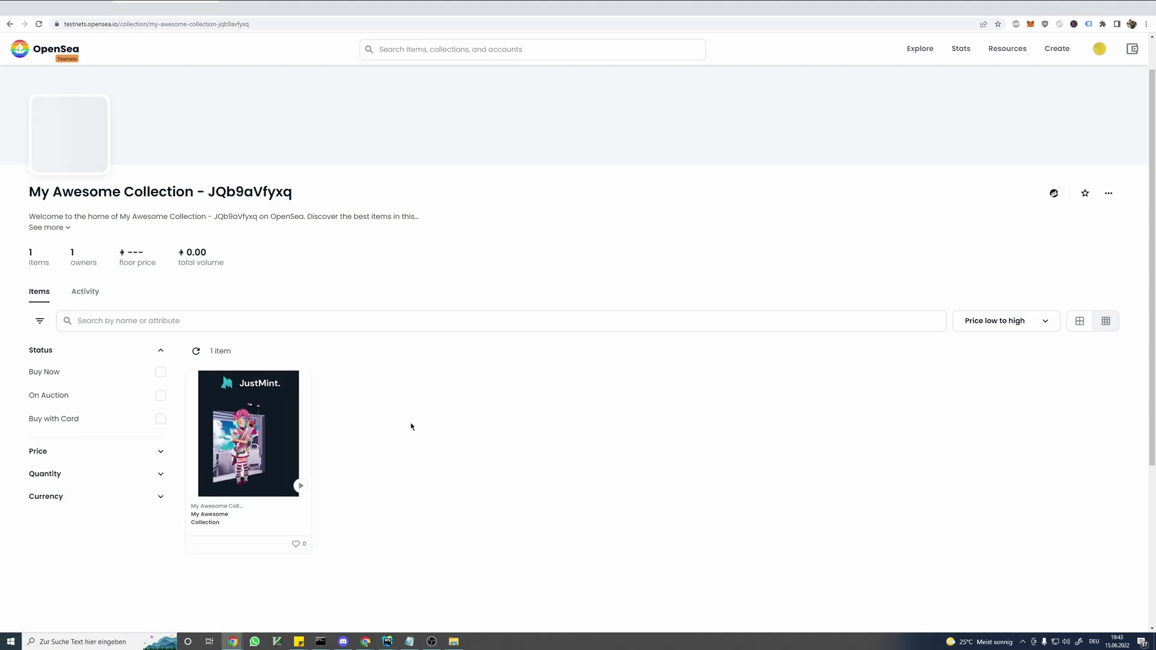
scroll(403, 392, "up", 1)
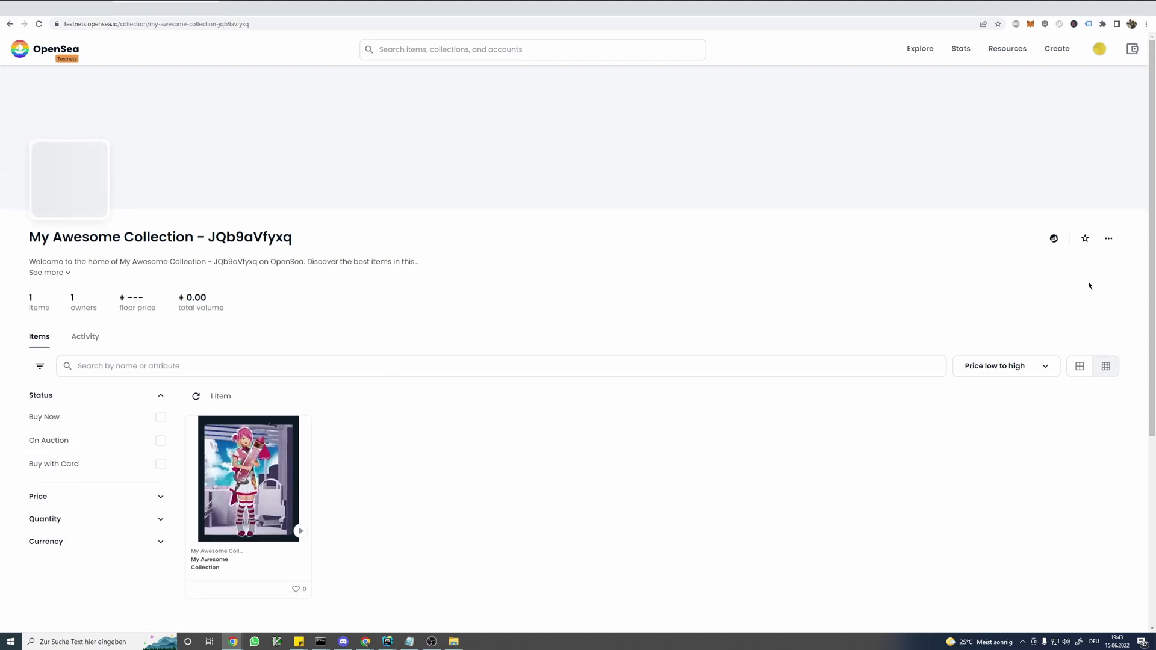
left_click(1106, 240)
left_click(1047, 264)
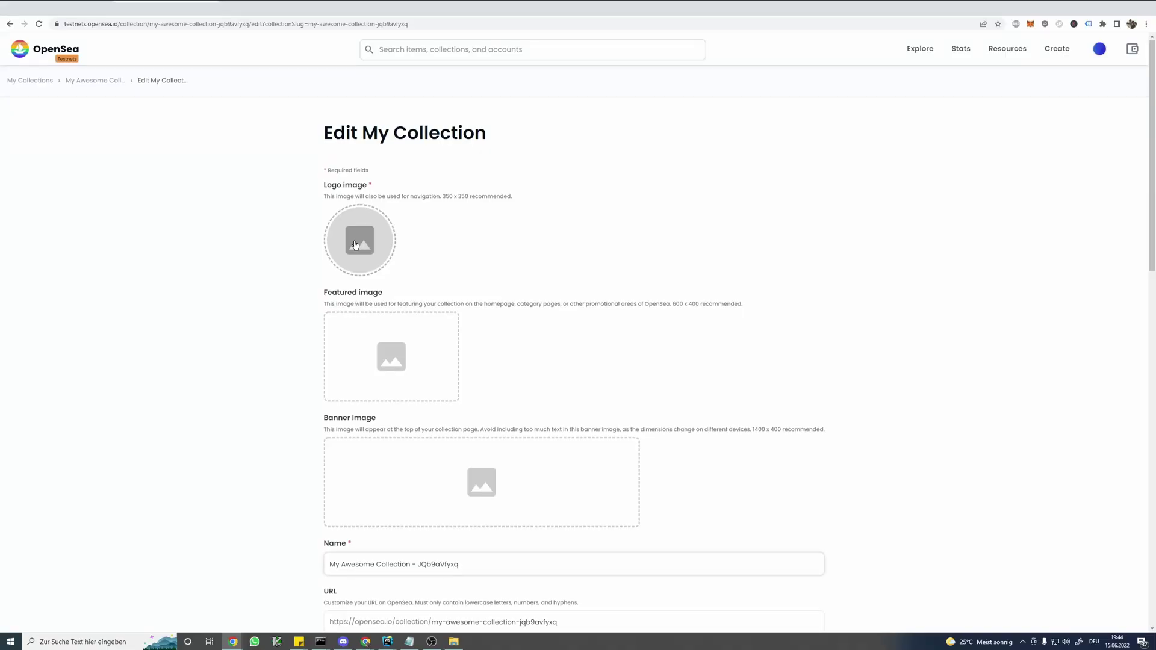
- Scroll down through the Edit My Collection form and back up
scroll(354, 247, "down", 4)
scroll(277, 279, "down", 4)
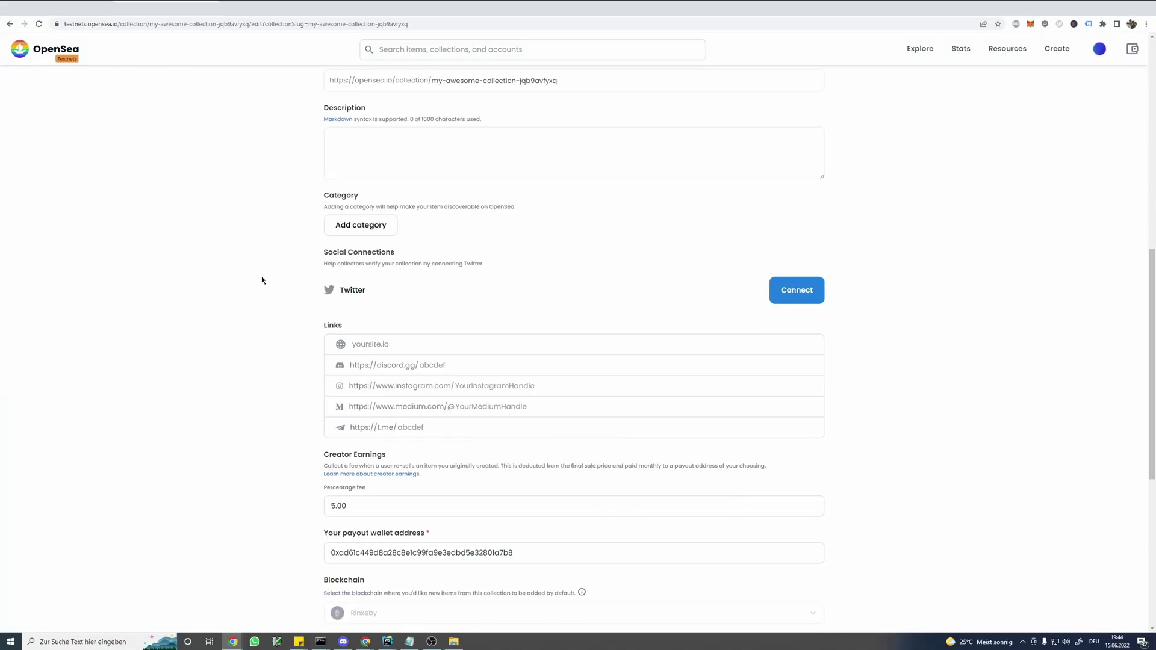
scroll(291, 271, "down", 6)
scroll(287, 278, "up", 15)
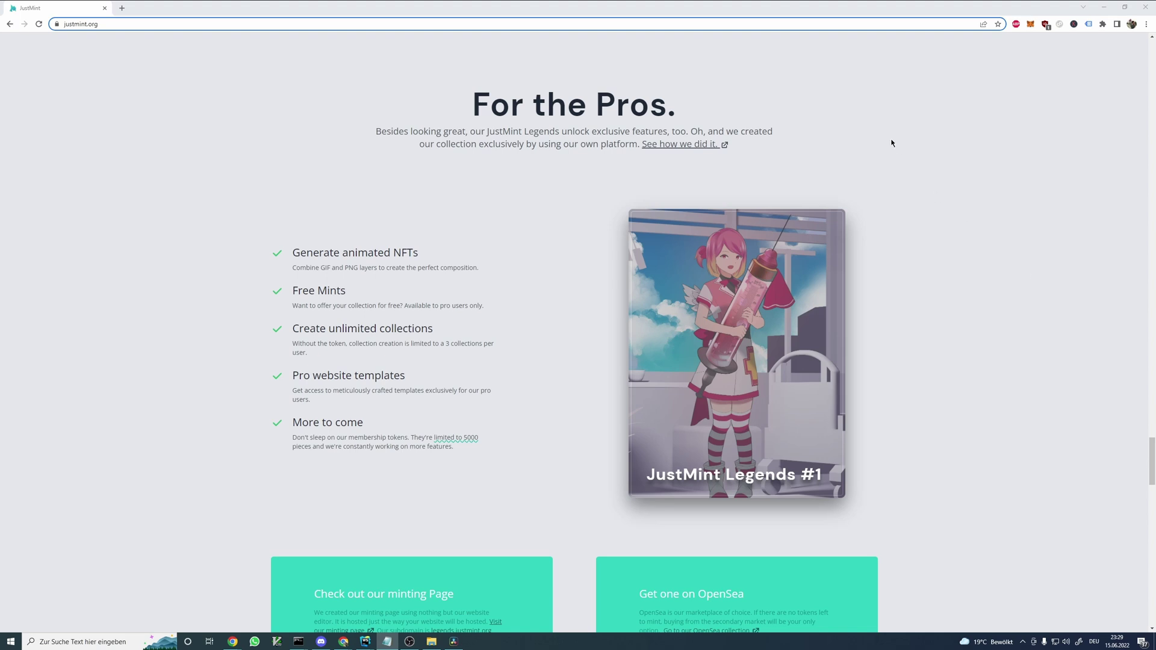
- Scroll past the For the Pros features to the minting page card and open legends.justmint.org in a new tab
scroll(900, 192, "down", 2)
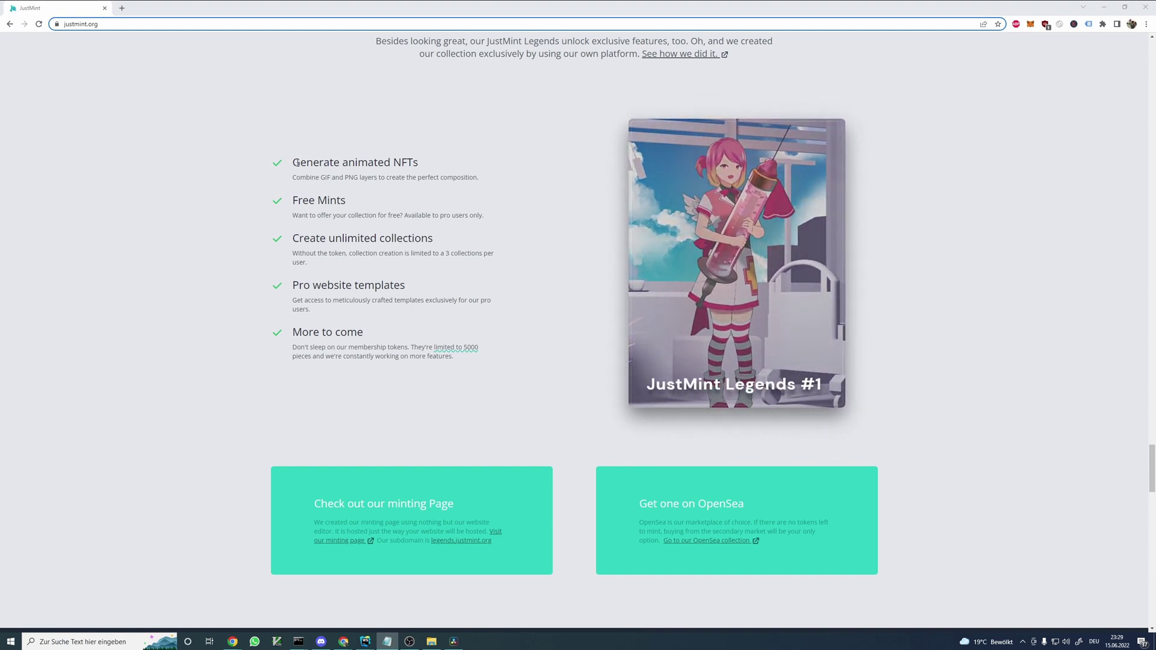
left_click_drag(298, 162, 305, 162)
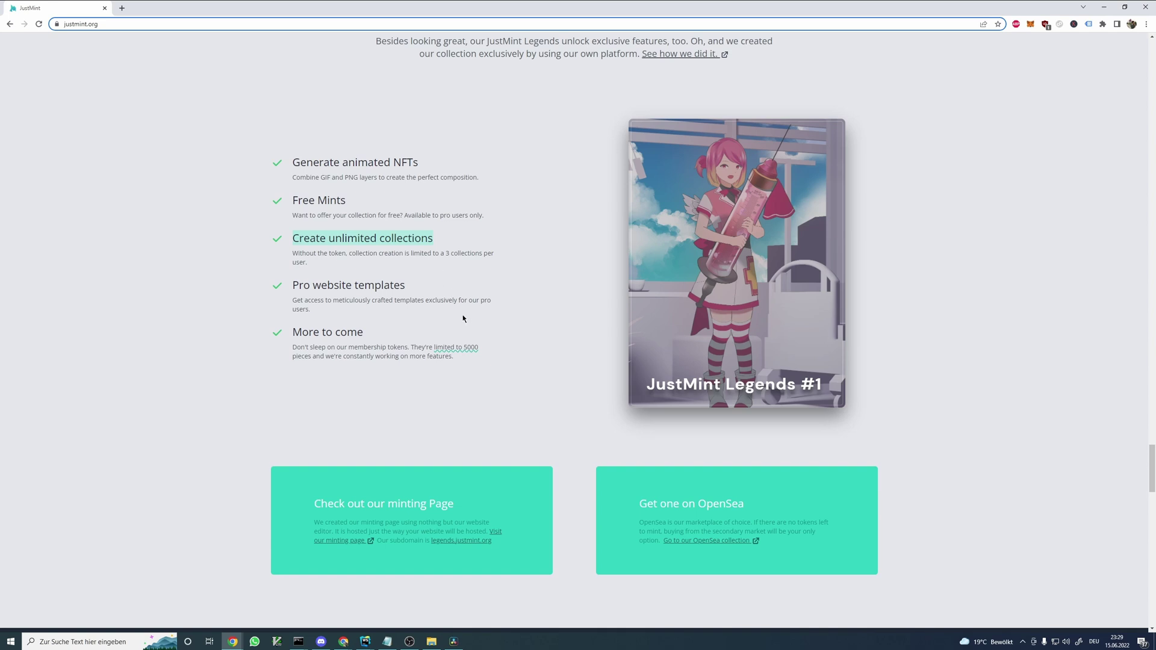
left_click_drag(317, 289, 360, 285)
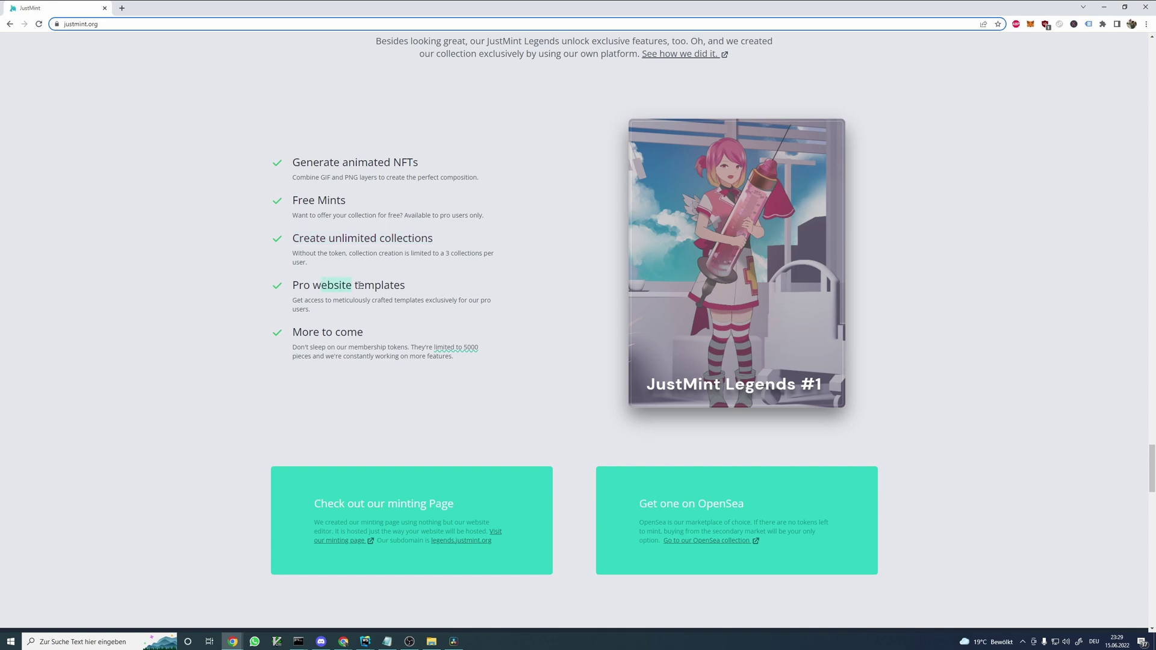
scroll(571, 211, "up", 2)
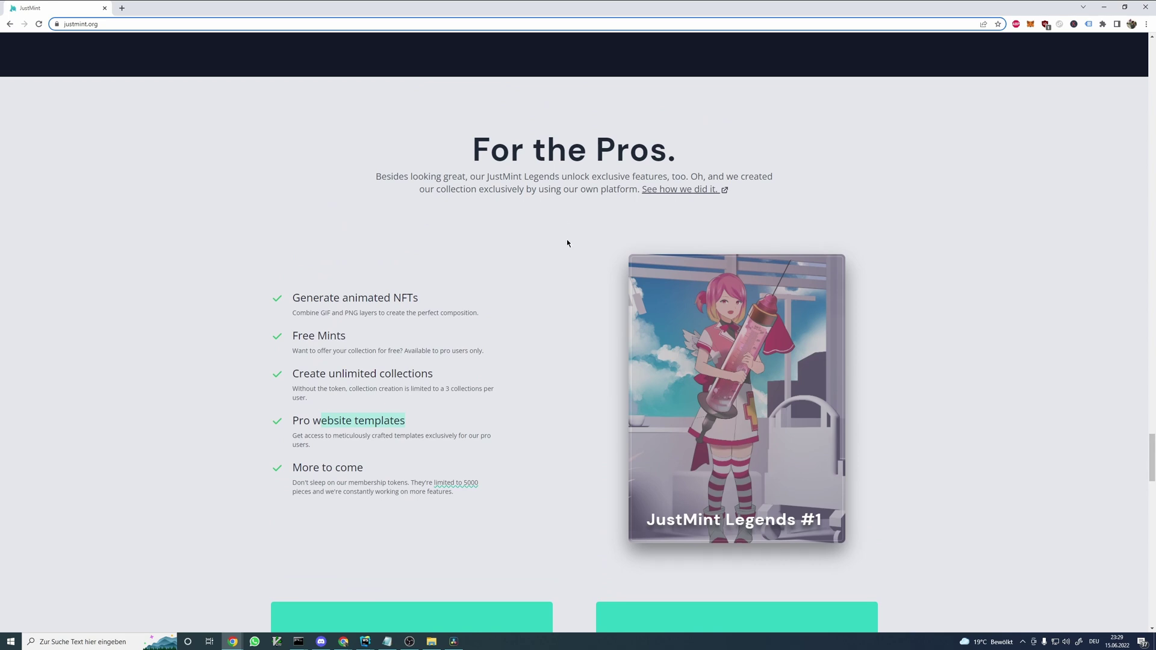
scroll(567, 243, "down", 1)
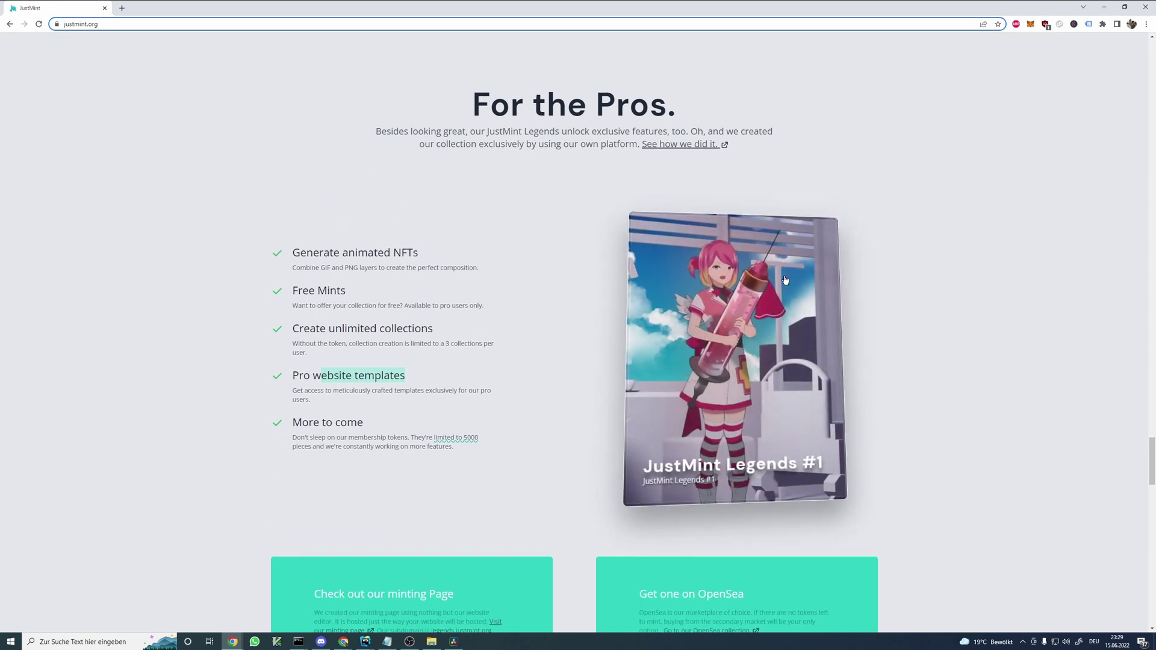
scroll(662, 338, "down", 3)
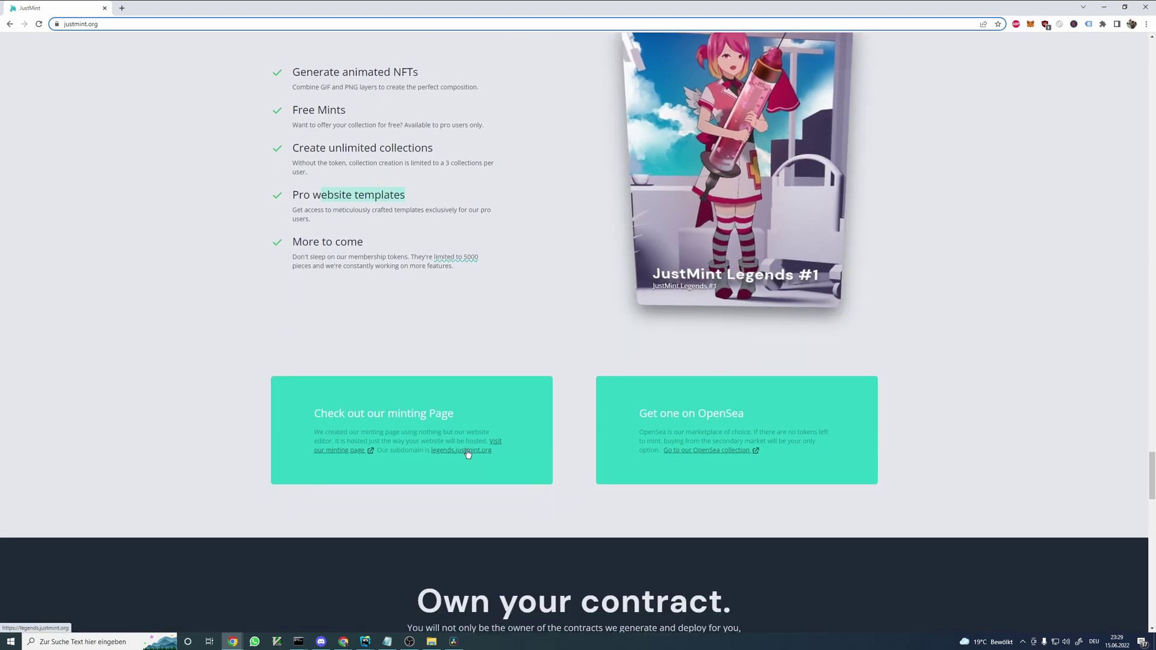
left_click(467, 453)
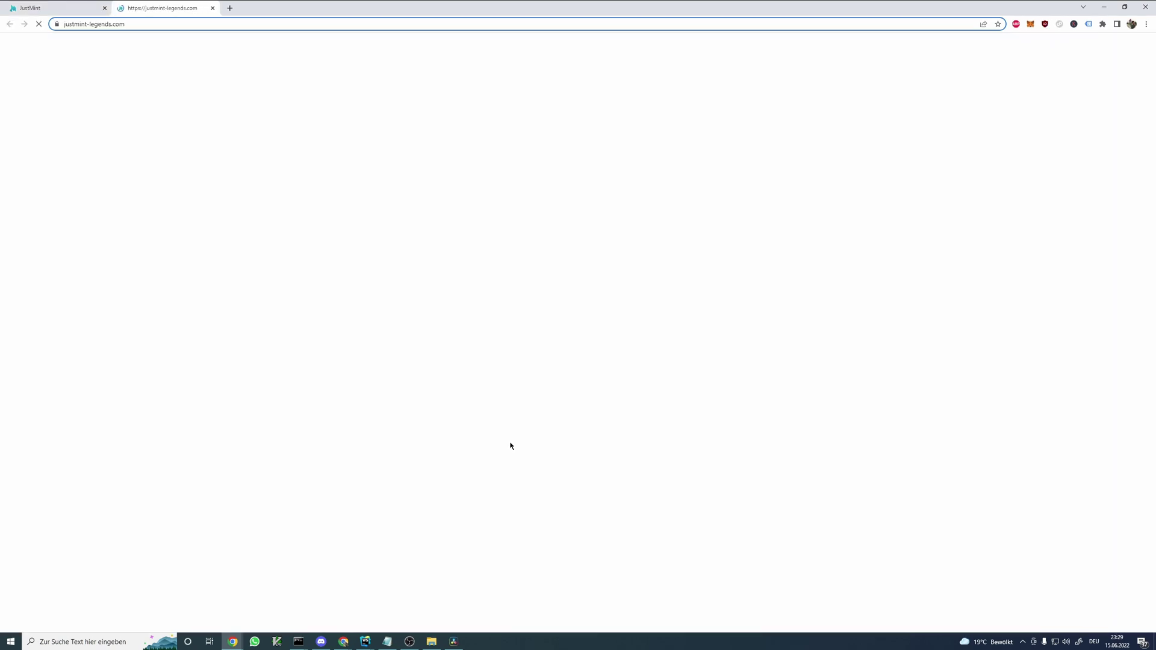